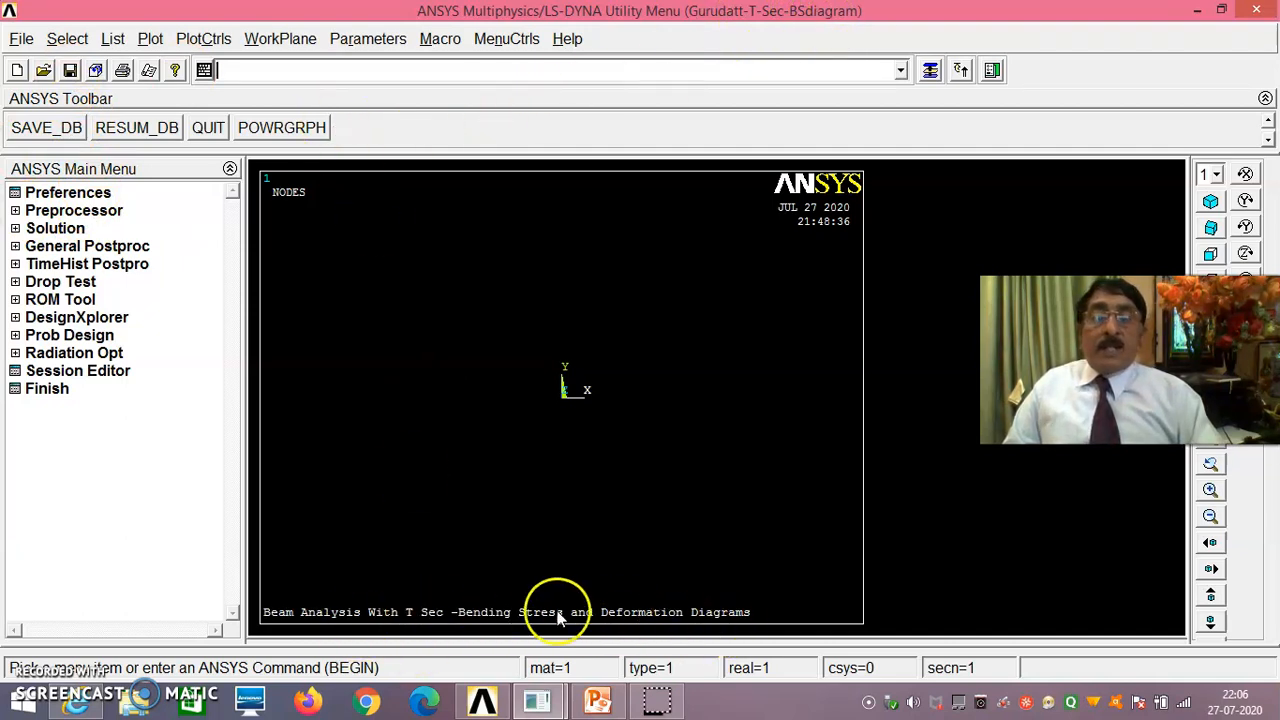
- Filter the analysis preferences to the Structural discipline with the h-Method
{"action": "left_click", "coordinate": [92, 196]}
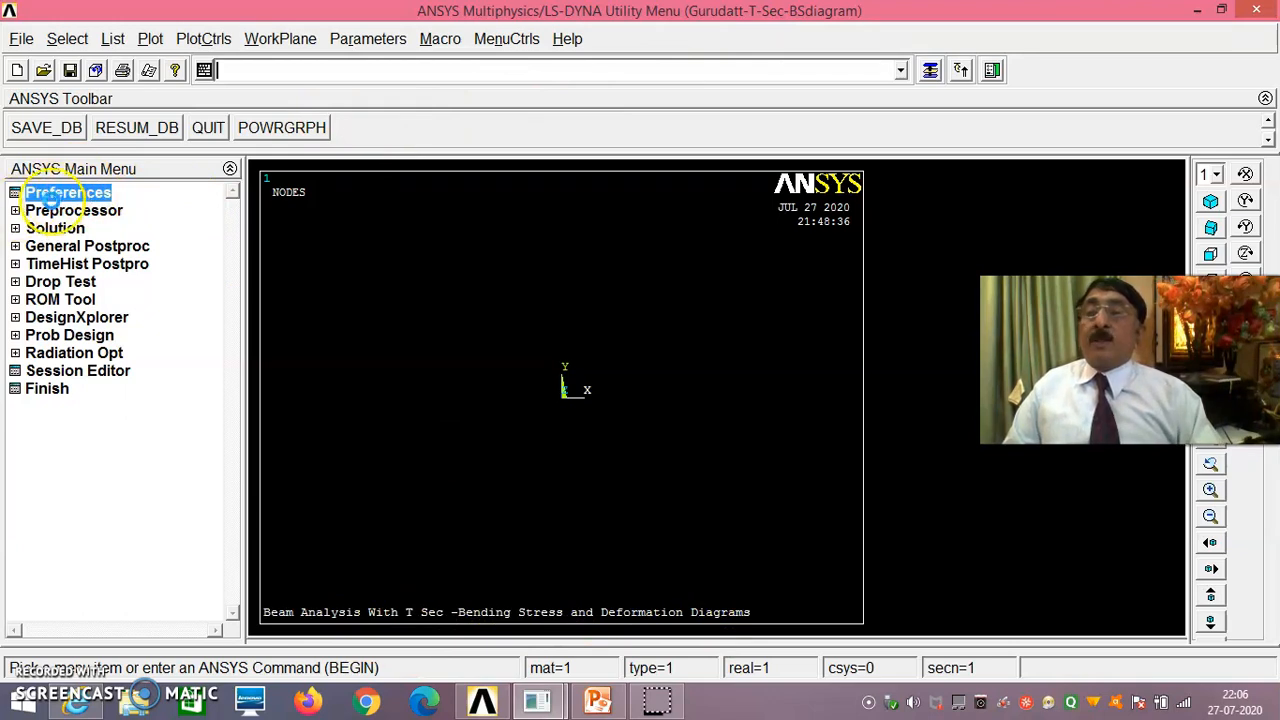
{"action": "left_click", "coordinate": [62, 198]}
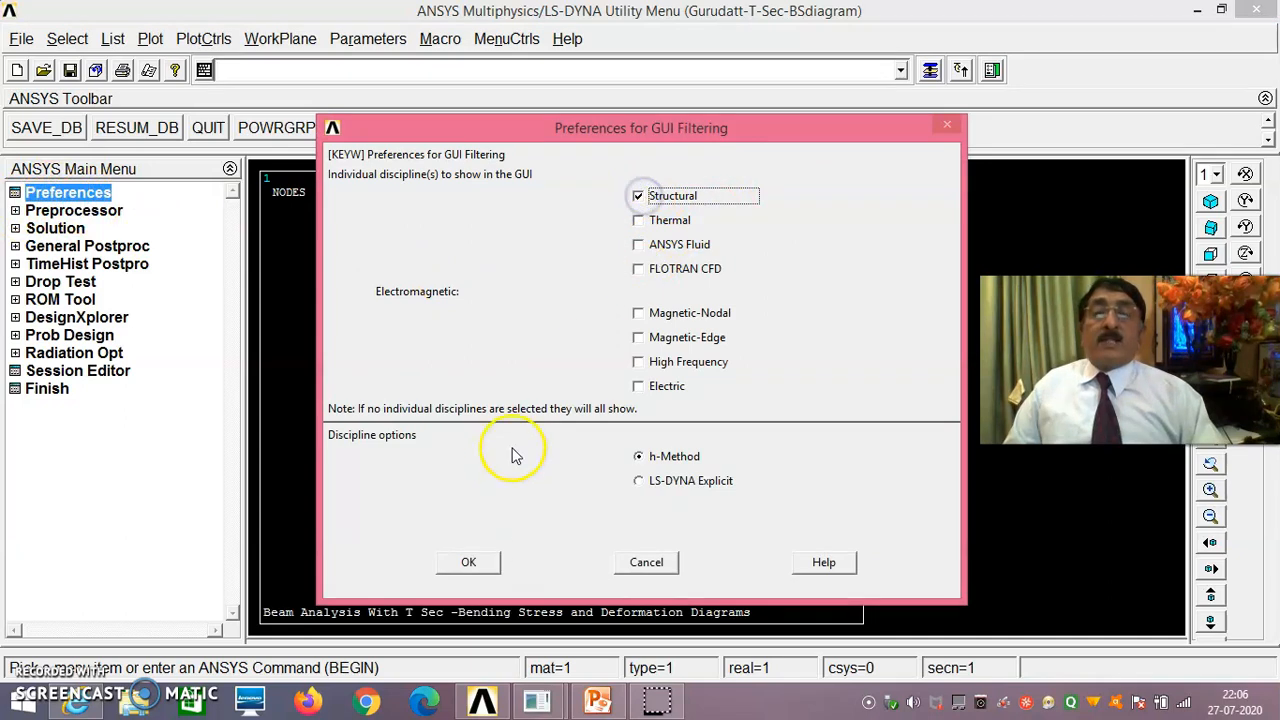
{"action": "left_click", "coordinate": [471, 563]}
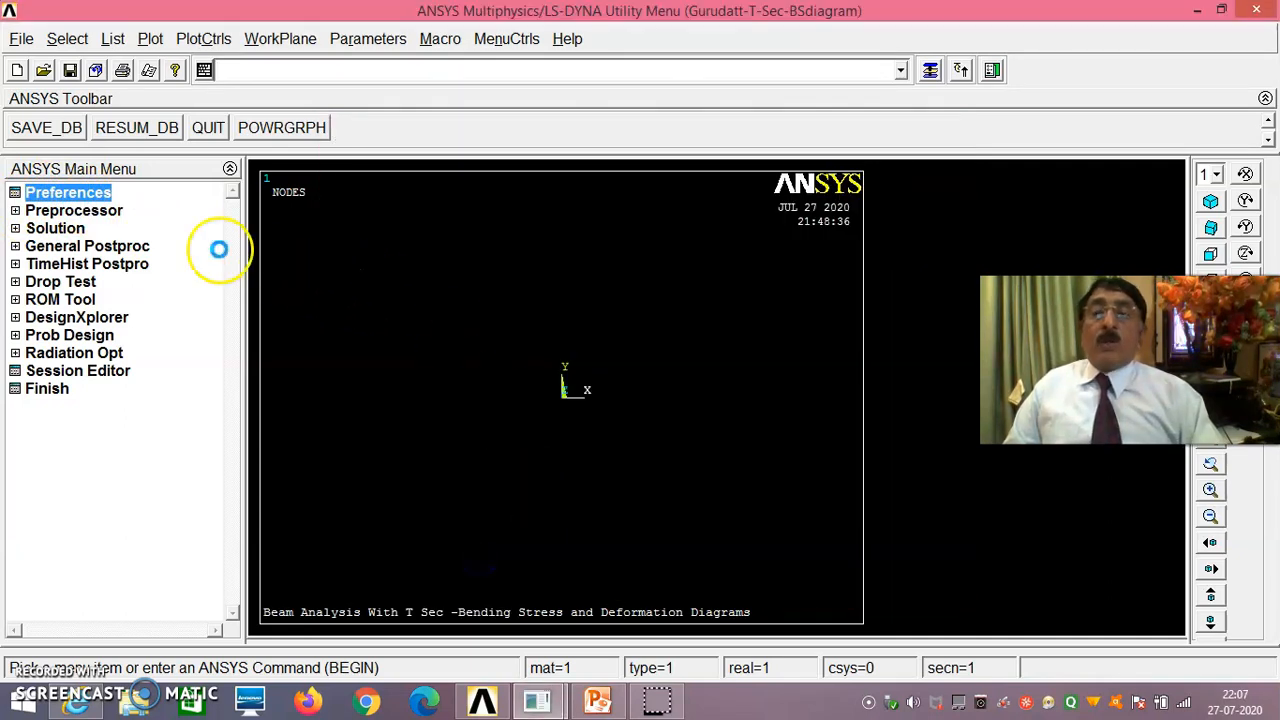
- Add the structural Beam 2 node 188 element type with reference number 1
{"action": "left_click", "coordinate": [111, 212]}
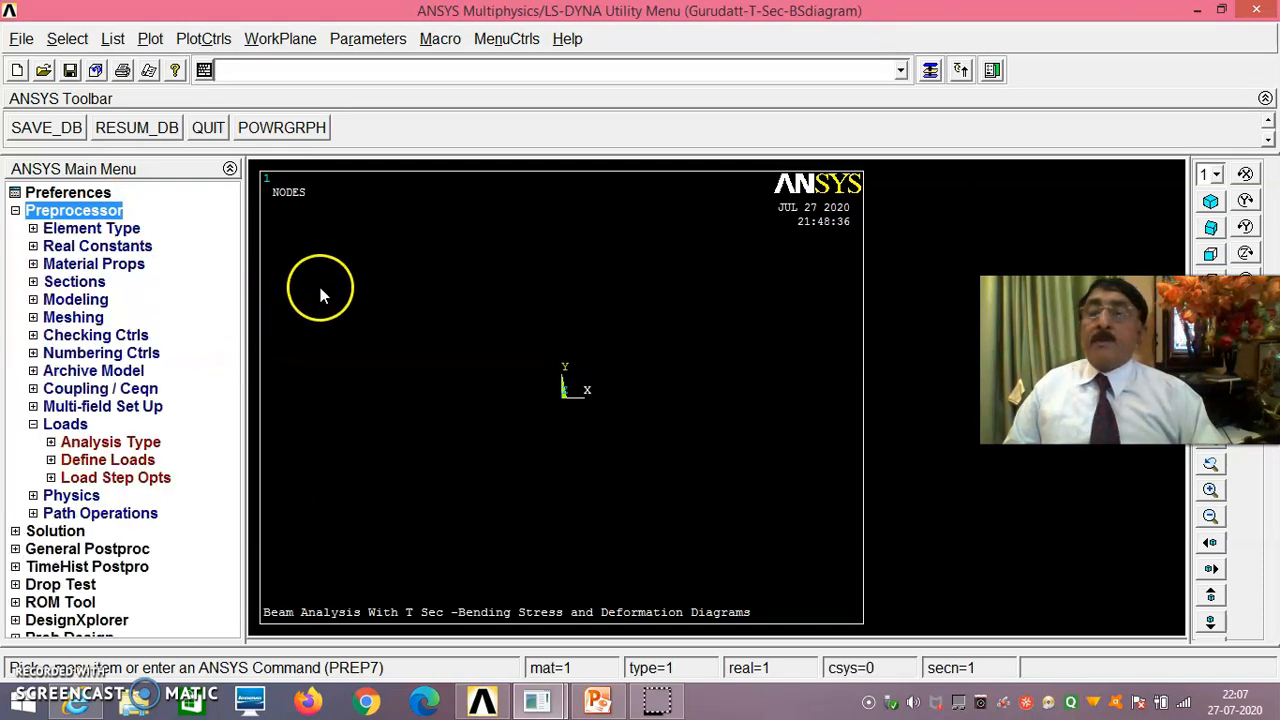
{"action": "left_click", "coordinate": [100, 229]}
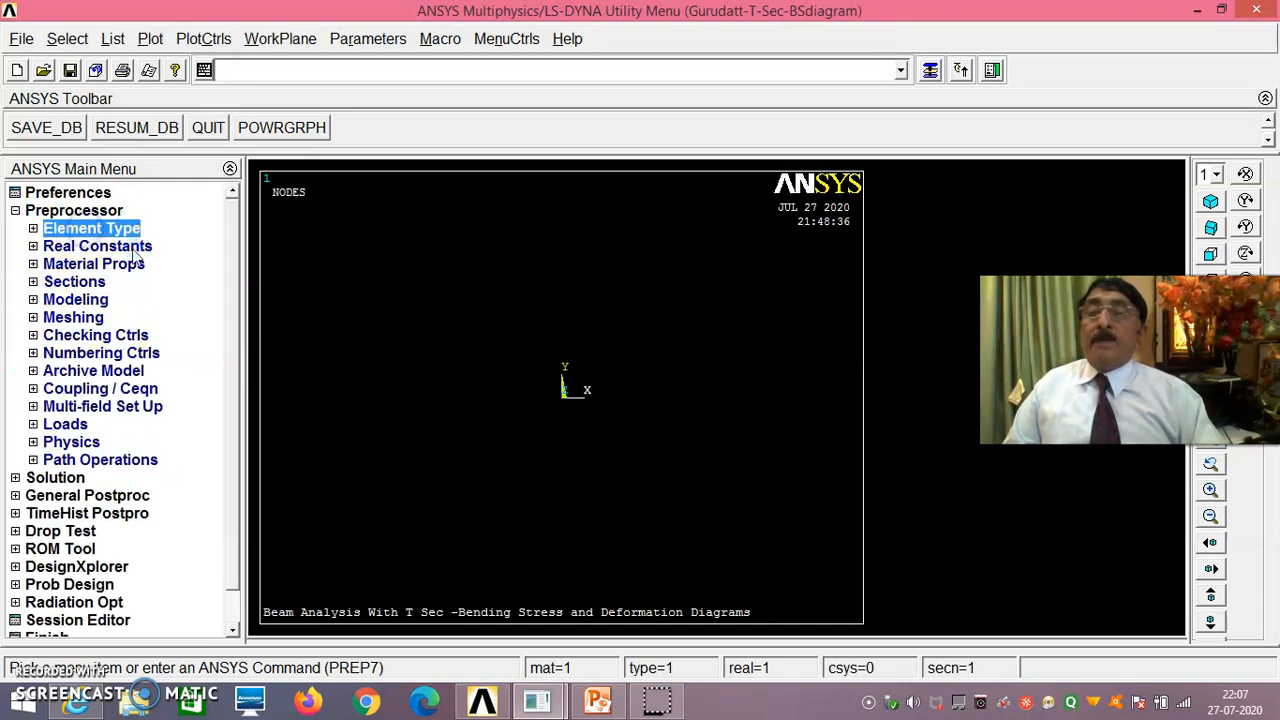
{"action": "left_click", "coordinate": [124, 247]}
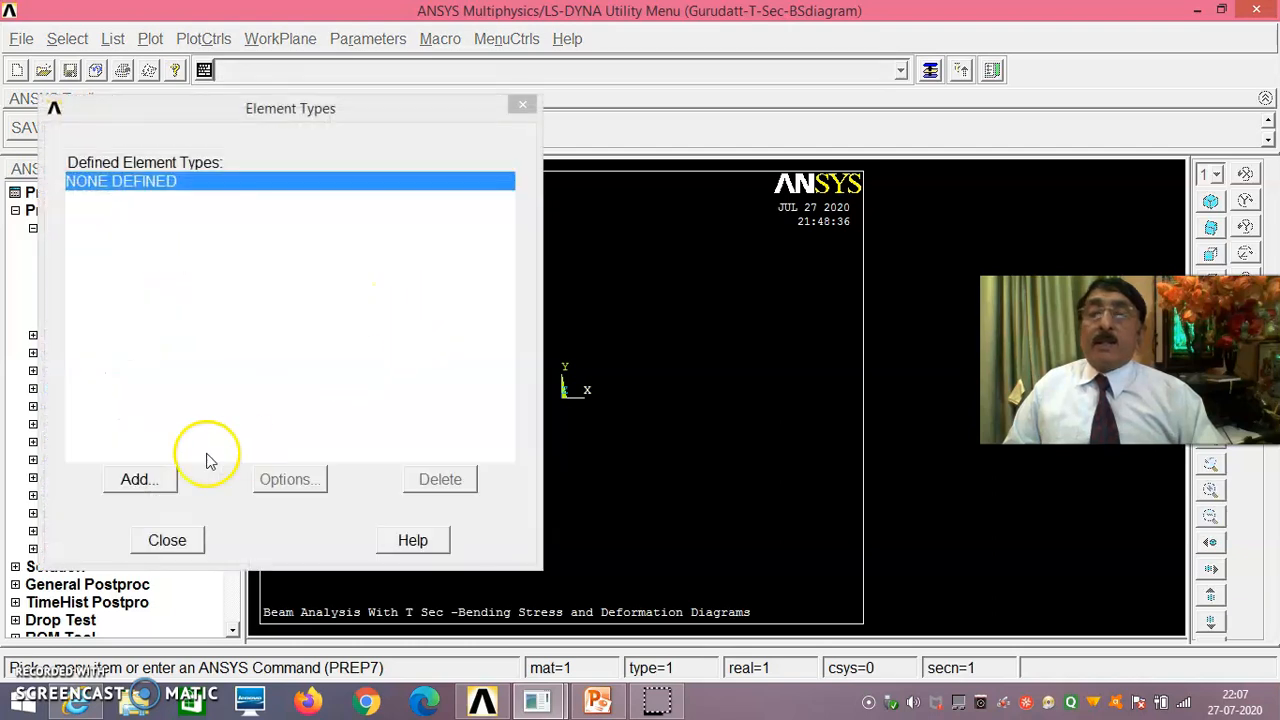
{"action": "left_click", "coordinate": [136, 479]}
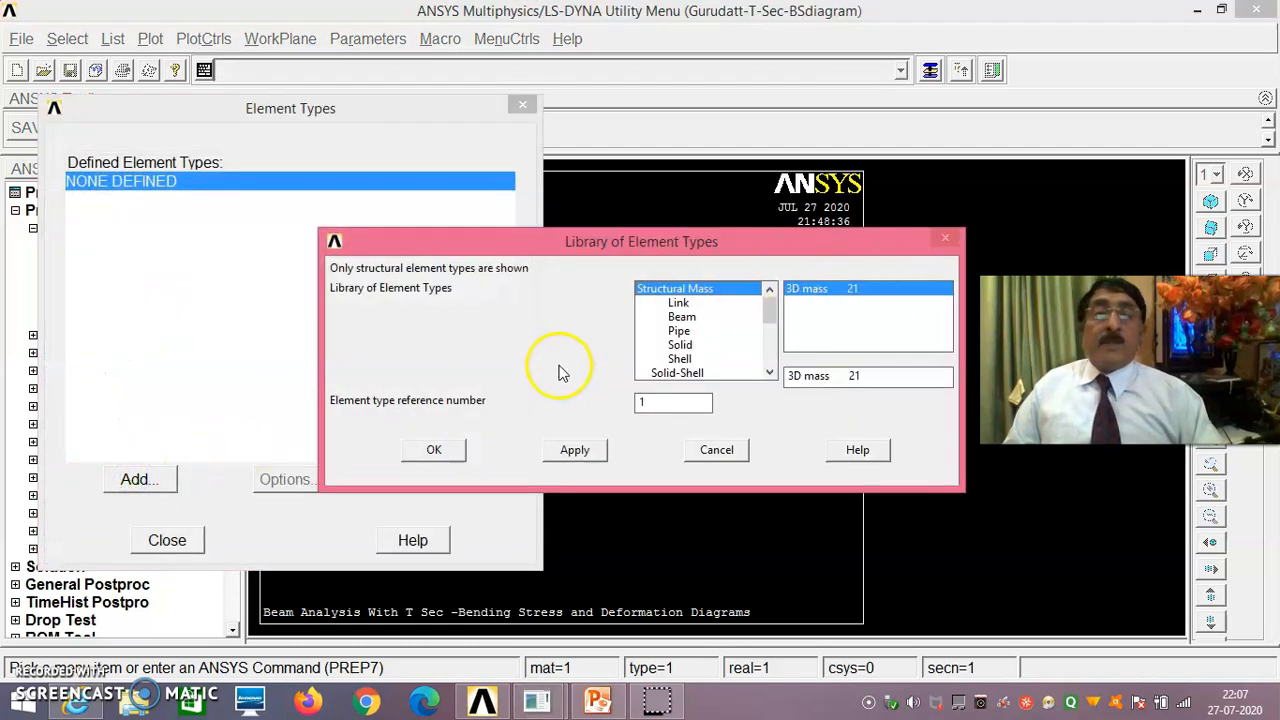
{"action": "left_click", "coordinate": [682, 316]}
{"action": "left_click", "coordinate": [812, 316]}
{"action": "left_click", "coordinate": [810, 302]}
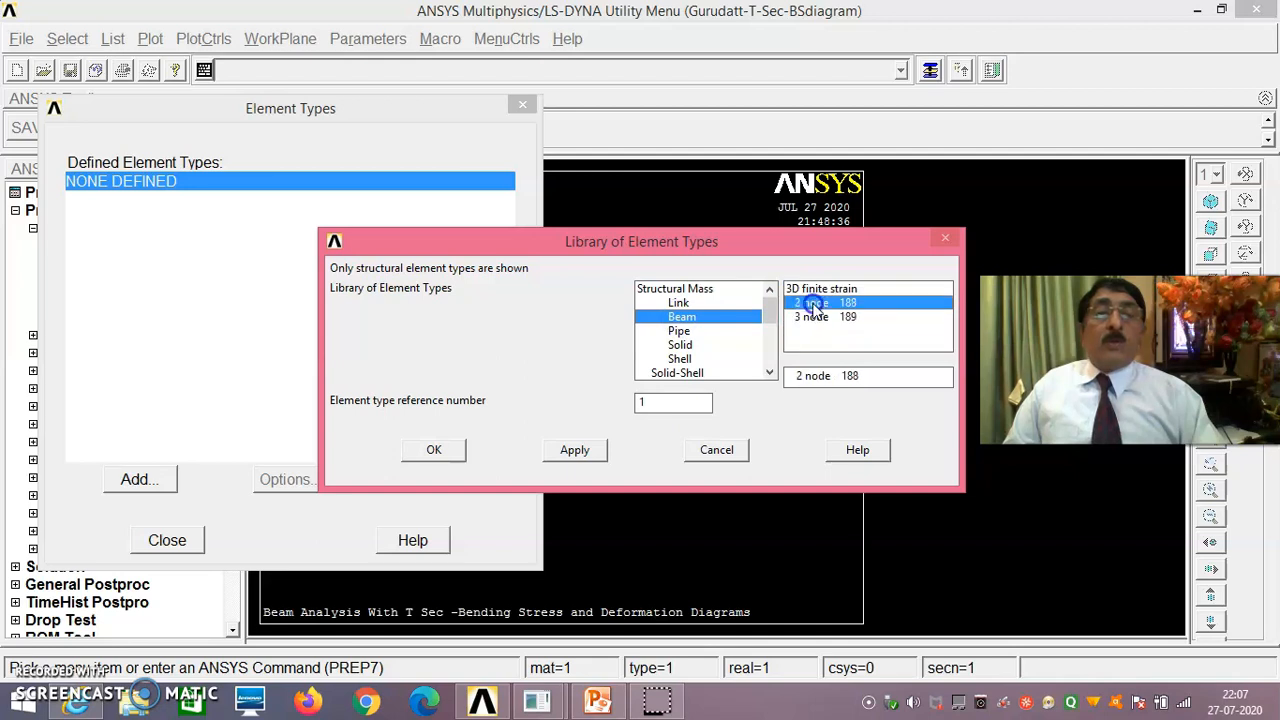
{"action": "left_click", "coordinate": [448, 447]}
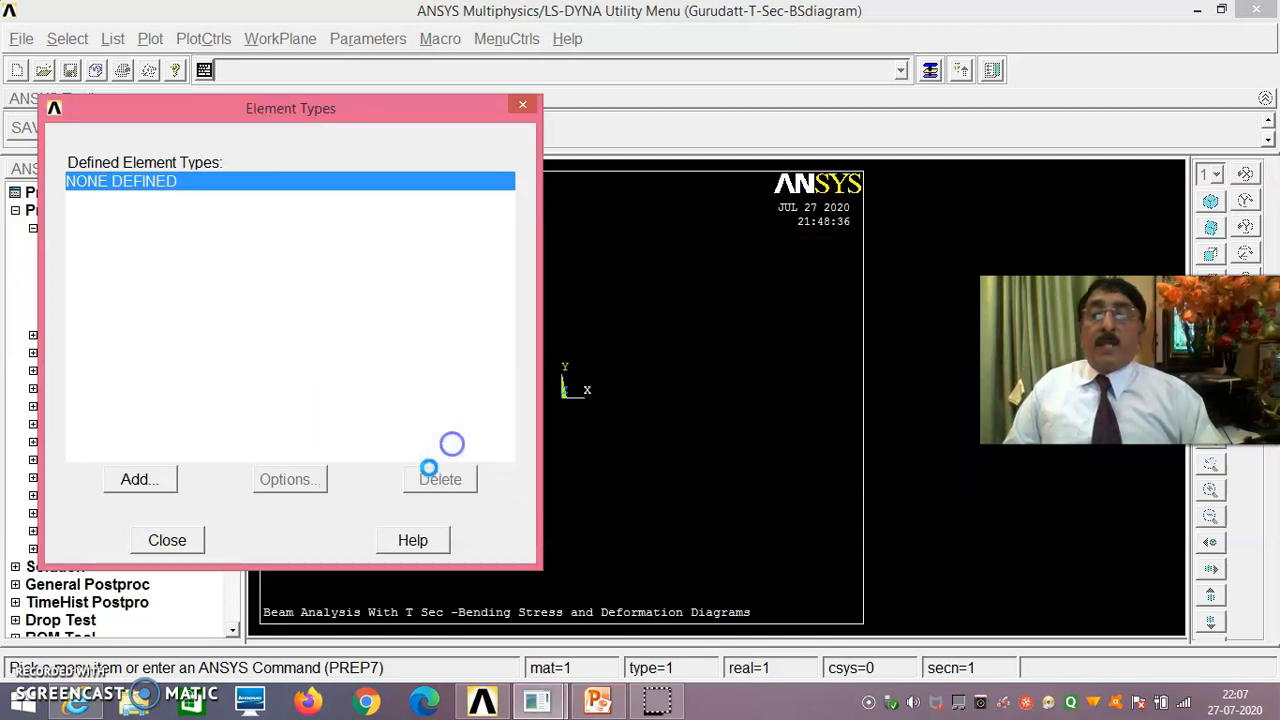
{"action": "left_click", "coordinate": [180, 538]}
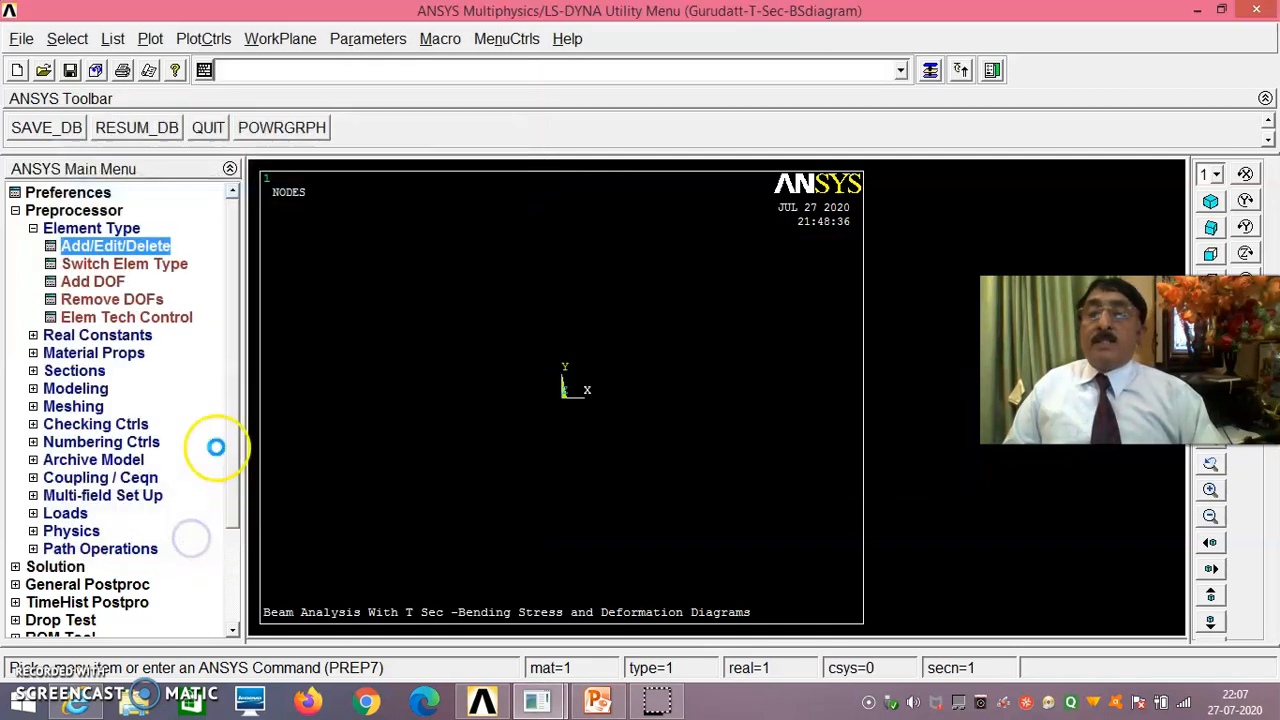
- Define a structural linear elastic isotropic model for material number 1 with EX 2.1e5 and PRXY 0.27
{"action": "left_click", "coordinate": [135, 353]}
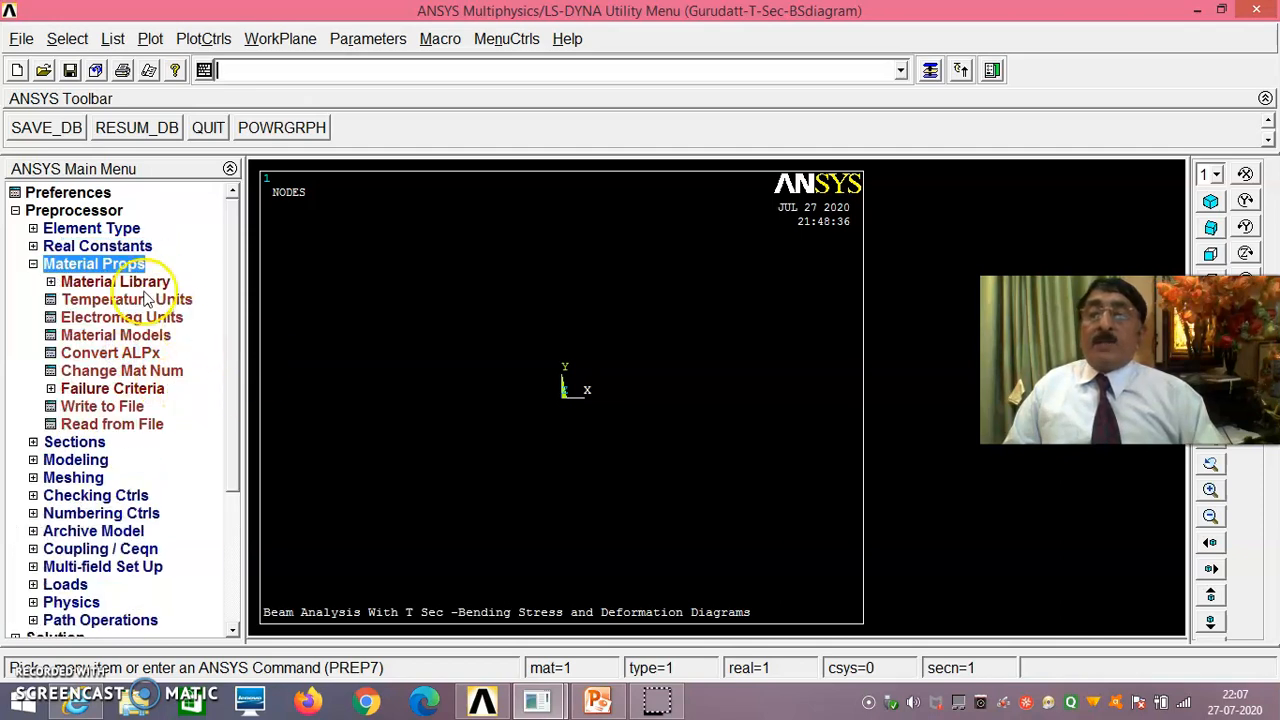
{"action": "left_click", "coordinate": [137, 337]}
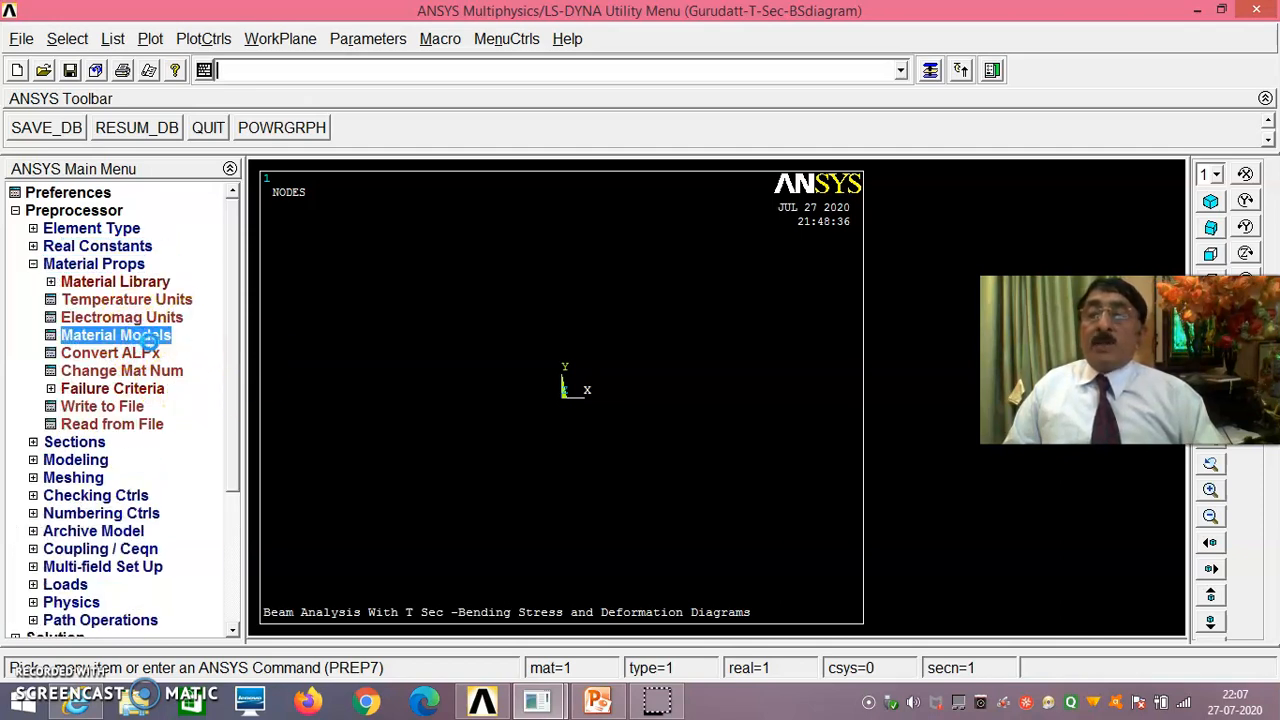
{"action": "double_click", "coordinate": [676, 320]}
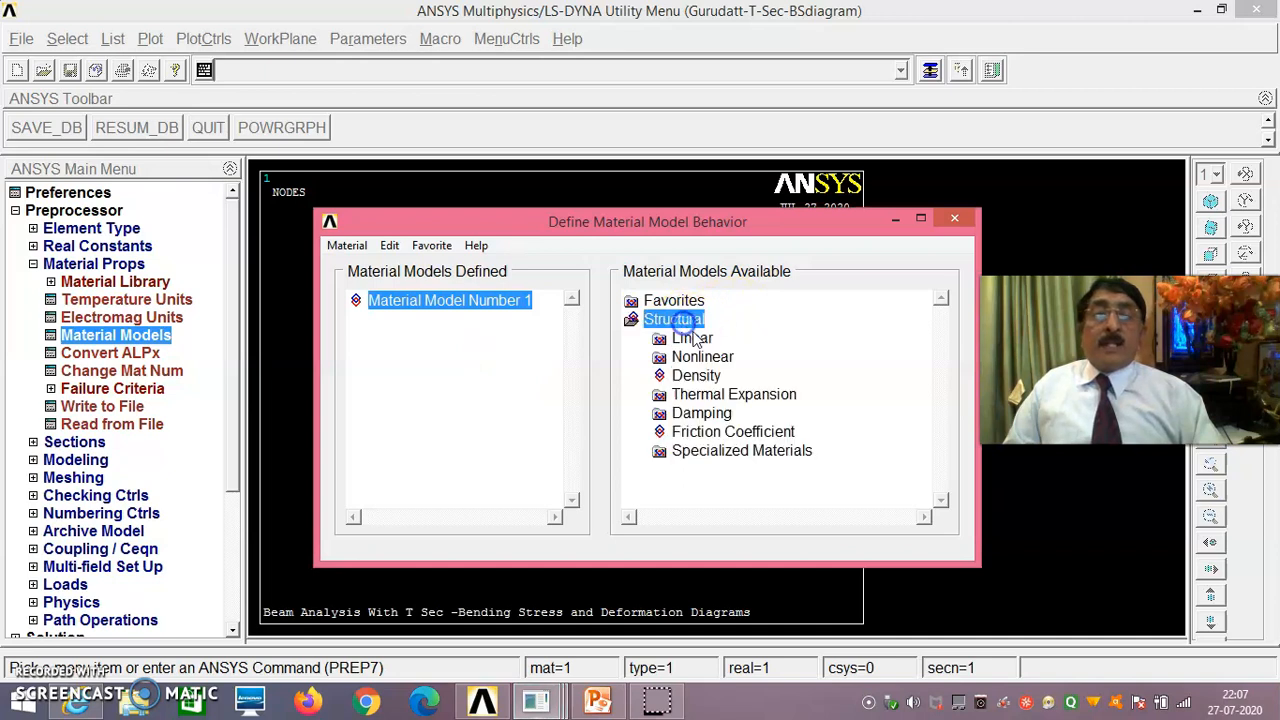
{"action": "double_click", "coordinate": [700, 339]}
{"action": "double_click", "coordinate": [718, 357]}
{"action": "double_click", "coordinate": [748, 376]}
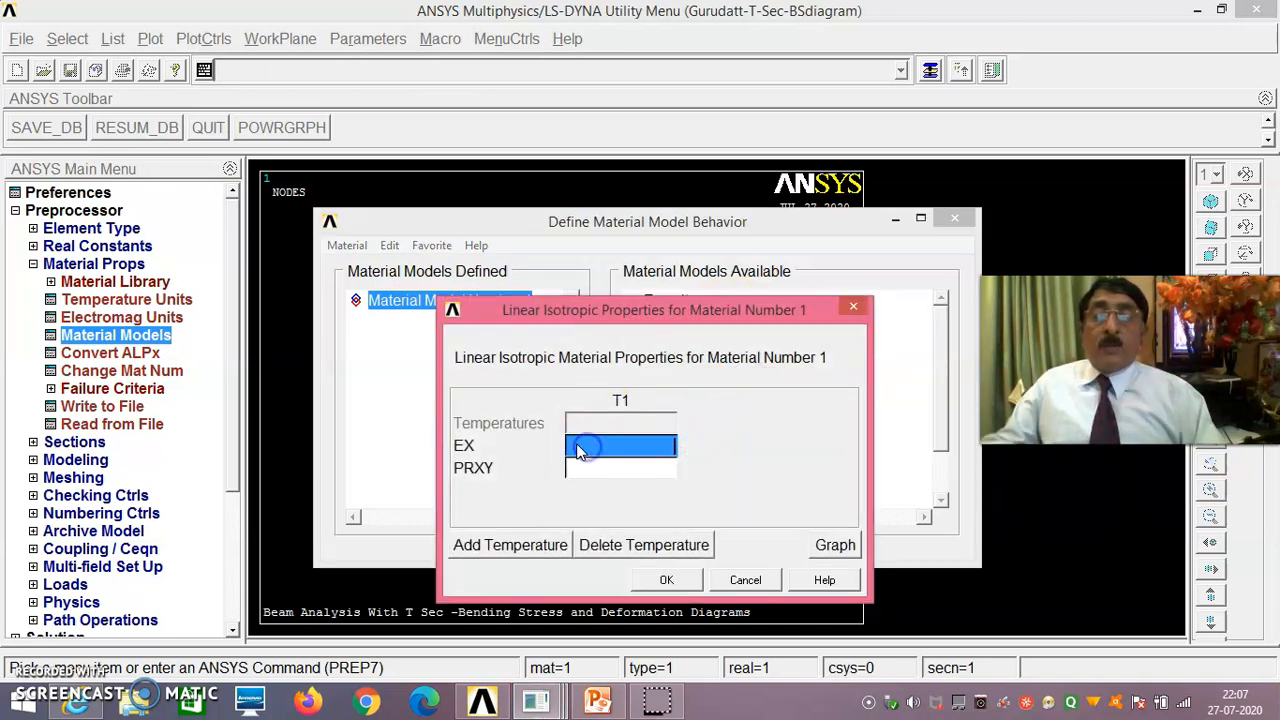
{"action": "type", "text": "2.1e5"}
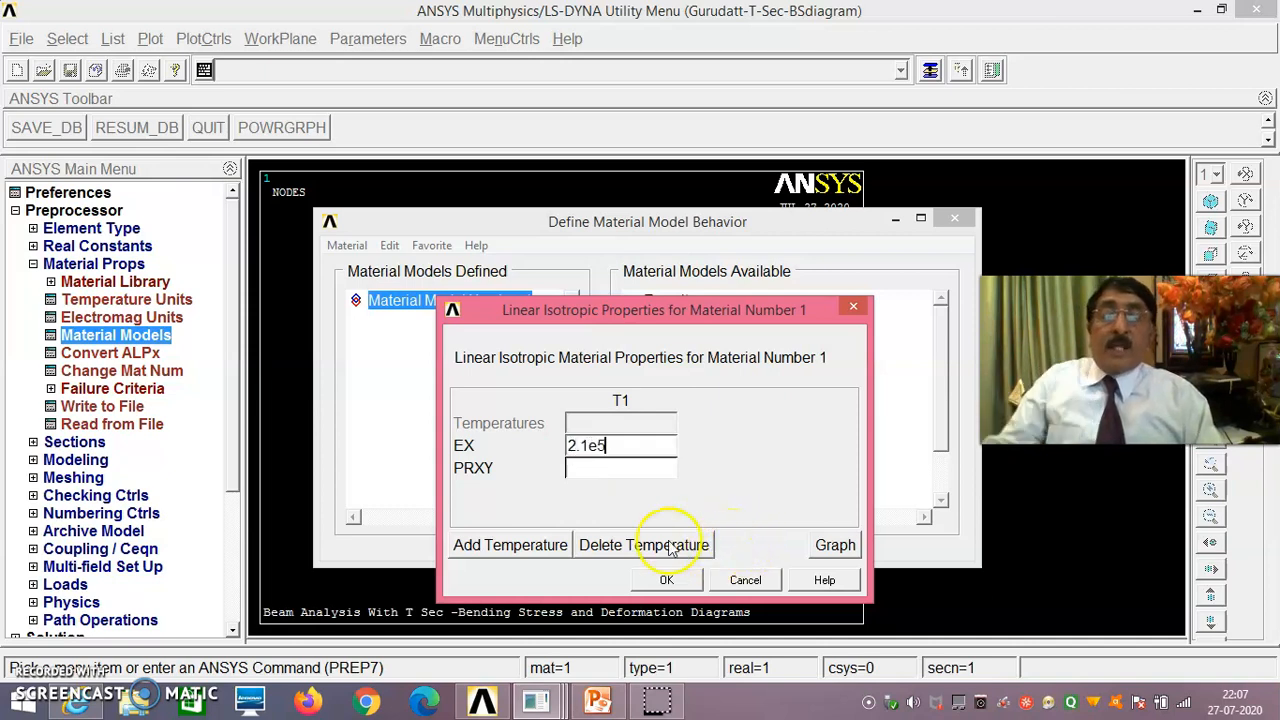
{"action": "left_click", "coordinate": [605, 470]}
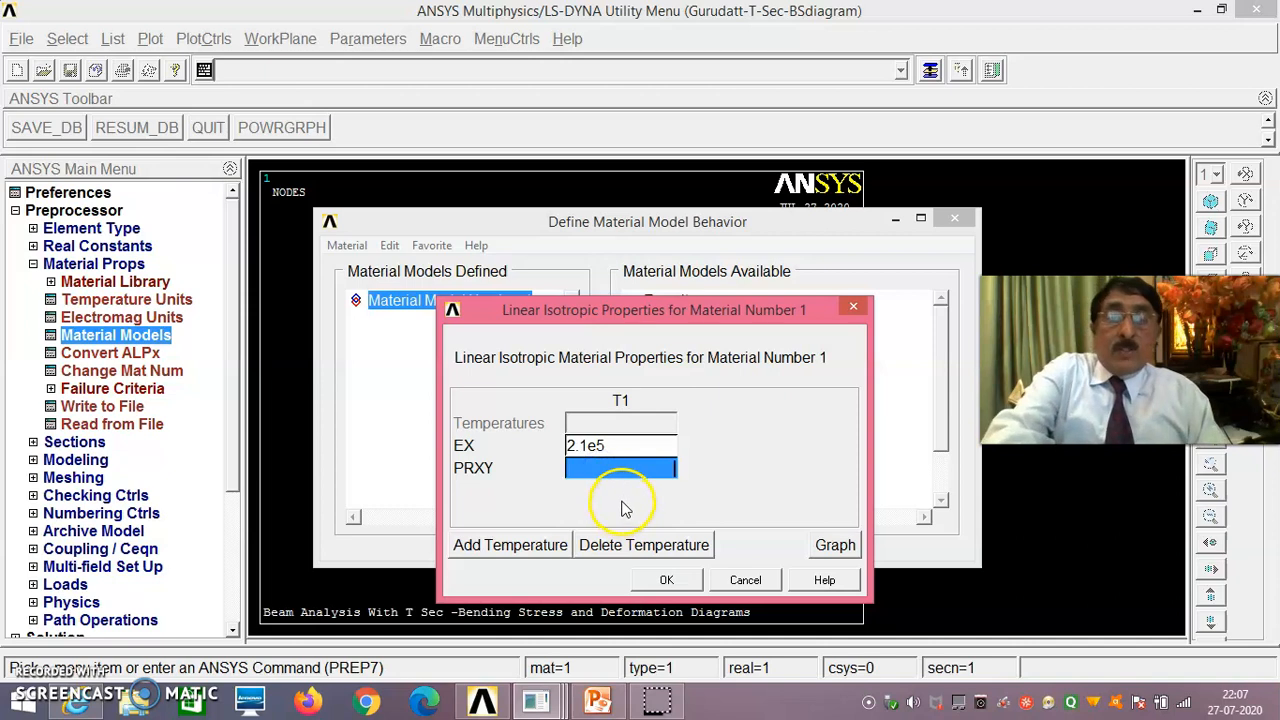
{"action": "type", "text": "0"}
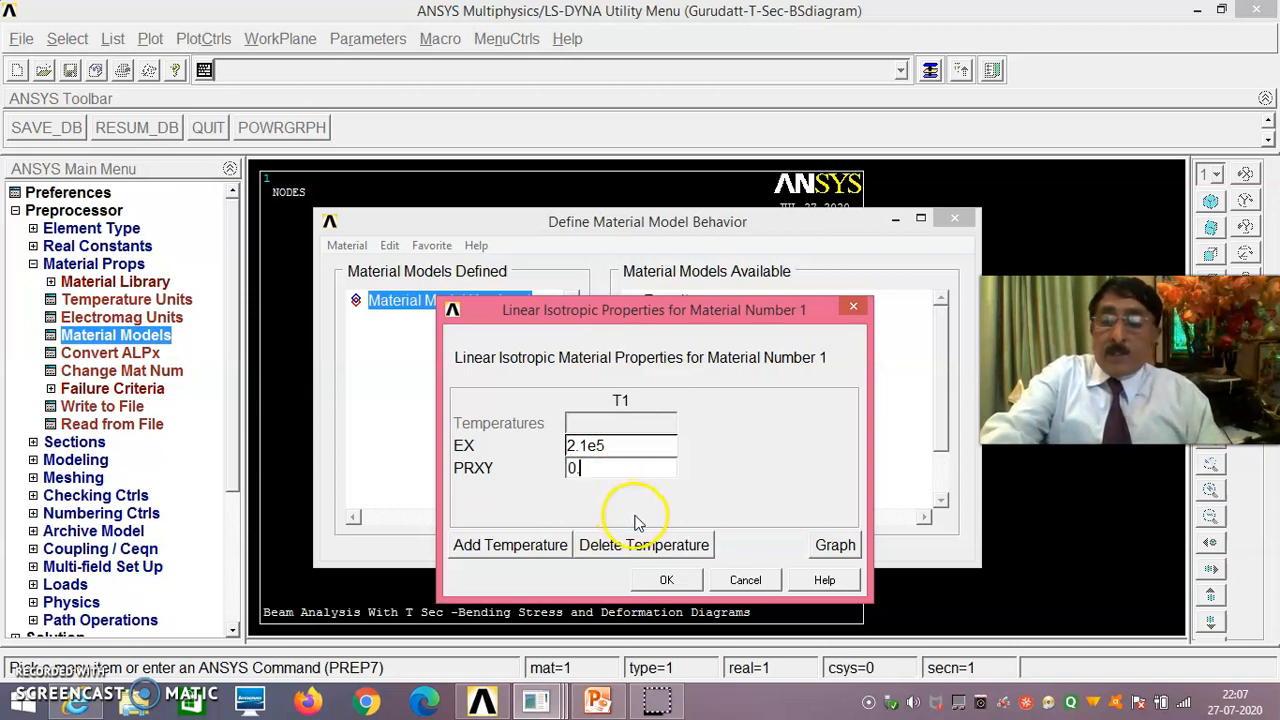
{"action": "type", "text": ".27"}
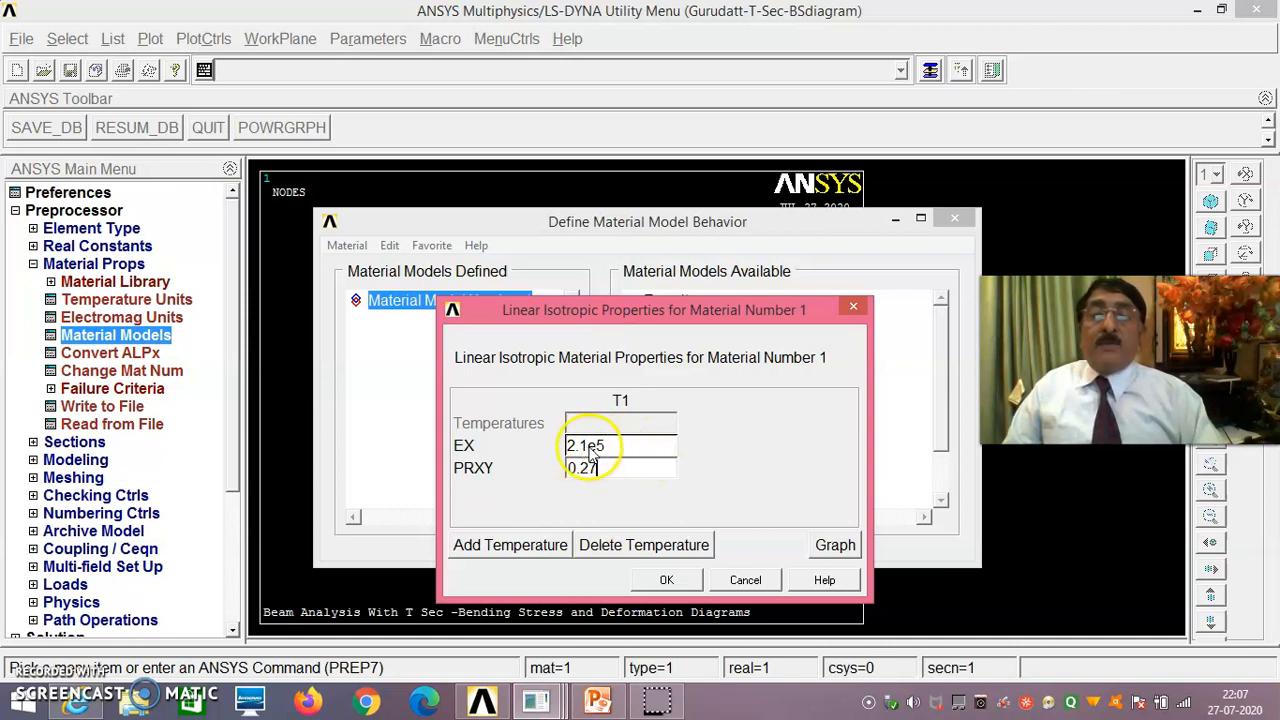
{"action": "left_click", "coordinate": [668, 582]}
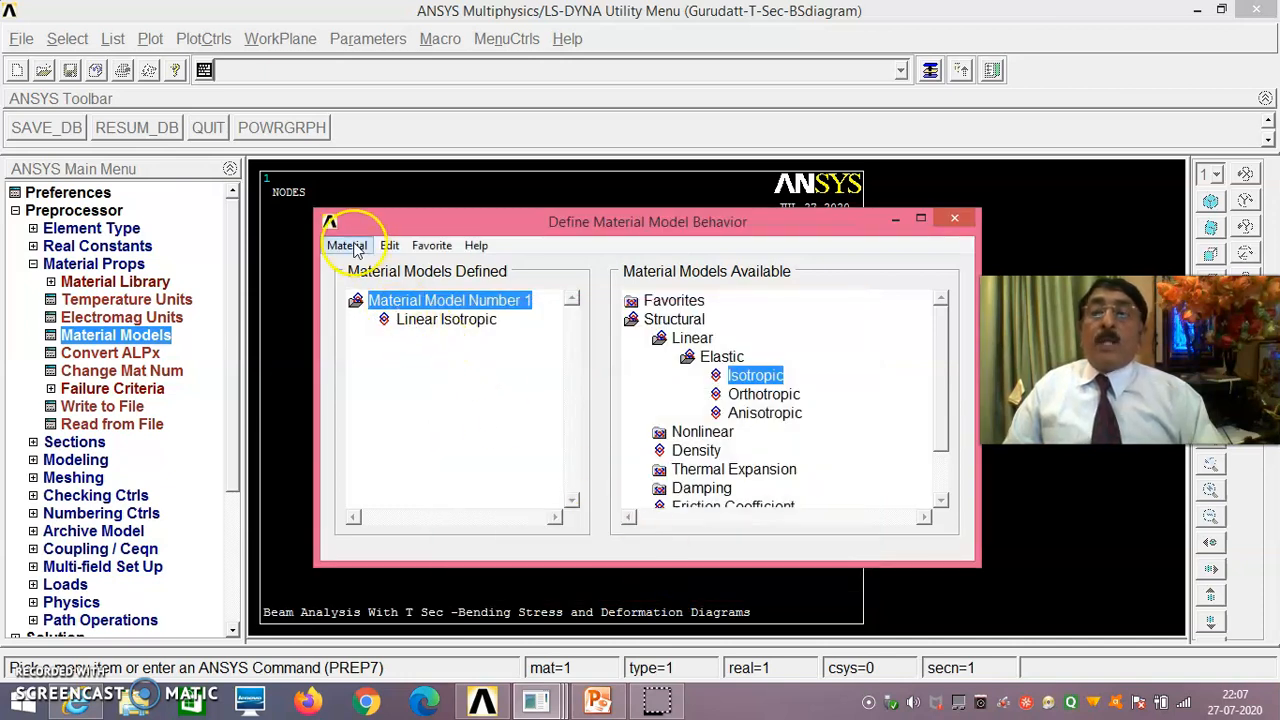
{"action": "left_click", "coordinate": [349, 246]}
{"action": "left_click", "coordinate": [358, 288]}
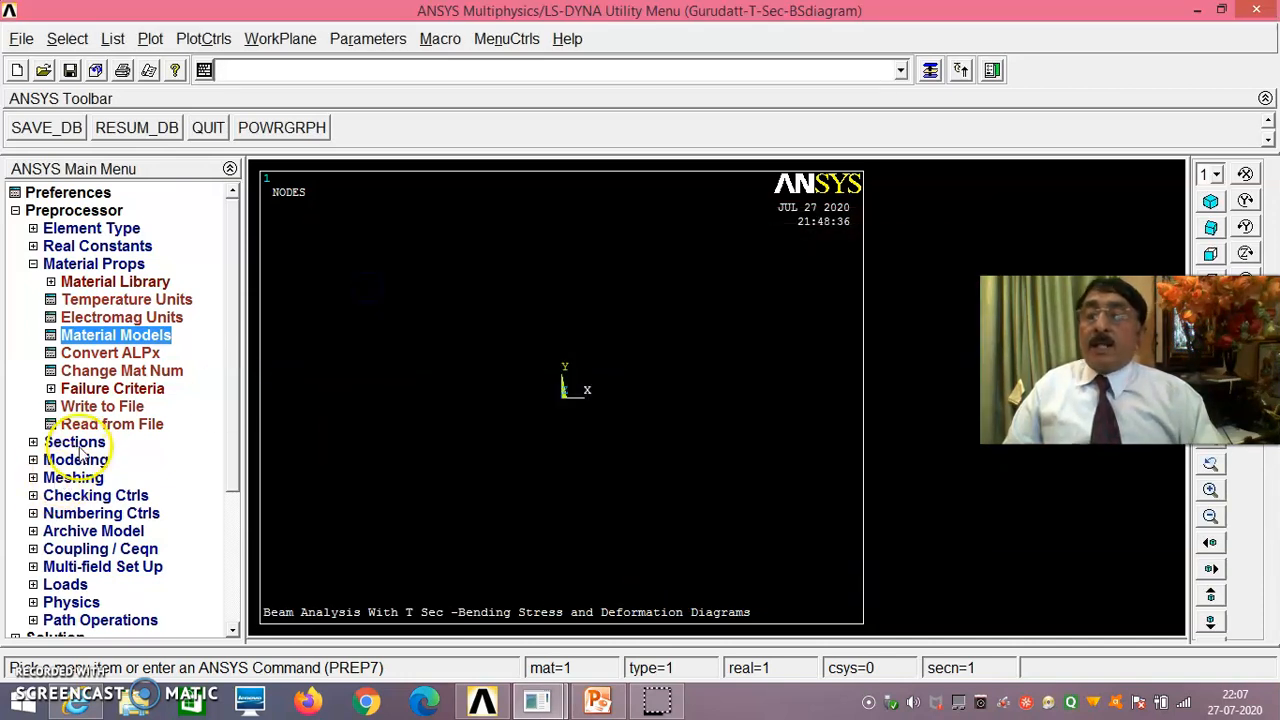
- Start a common beam section with ID 1 and the T-shaped sub-type
{"action": "left_click", "coordinate": [74, 441]}
{"action": "left_click", "coordinate": [81, 317]}
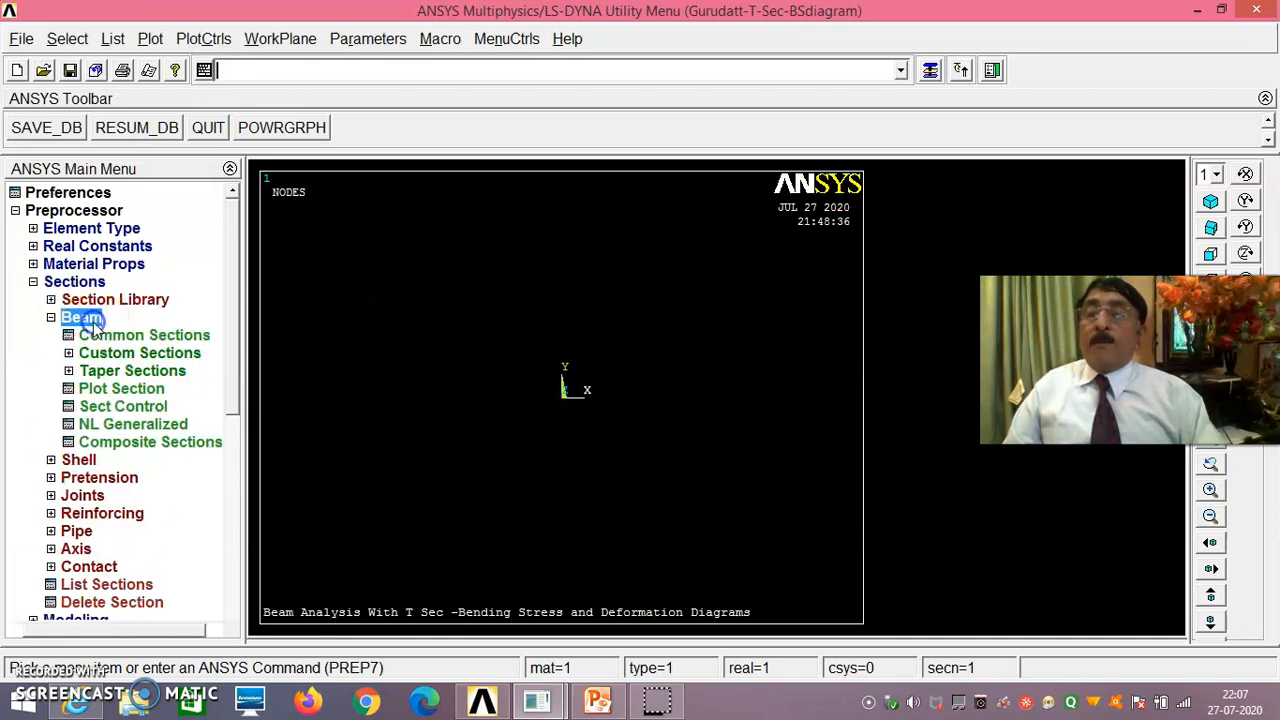
{"action": "left_click", "coordinate": [135, 337]}
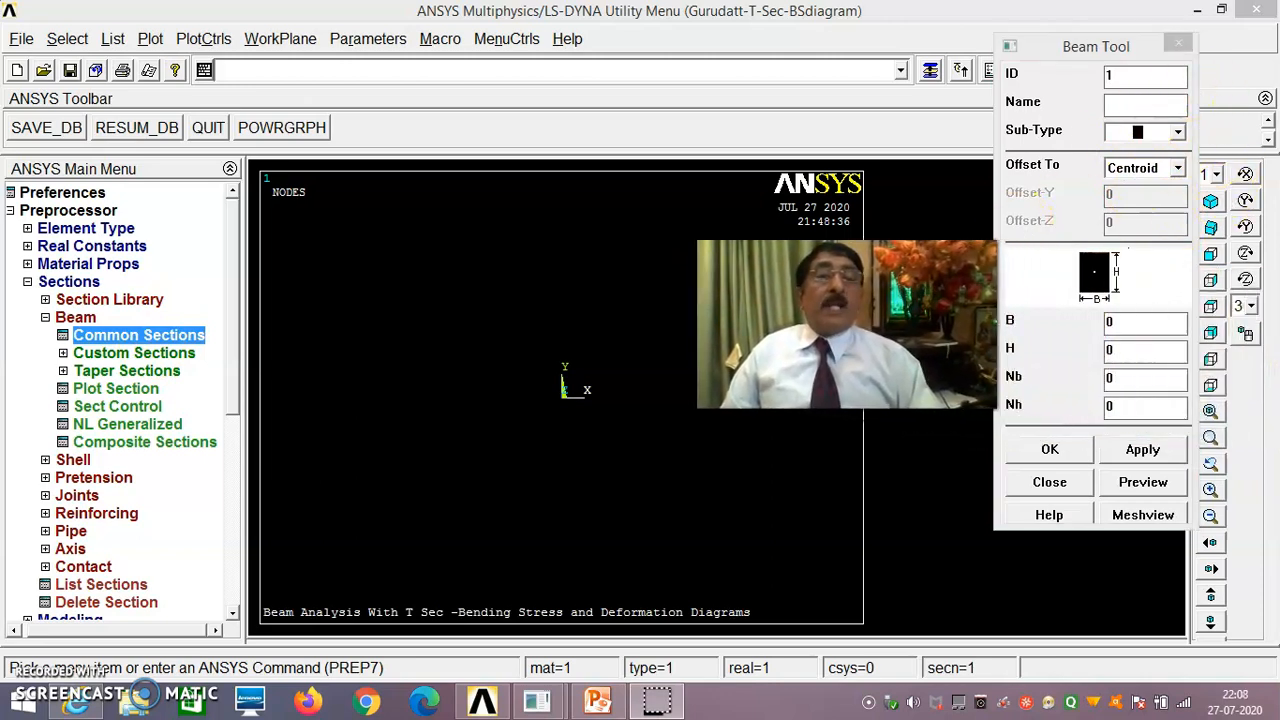
{"action": "left_click", "coordinate": [1178, 134]}
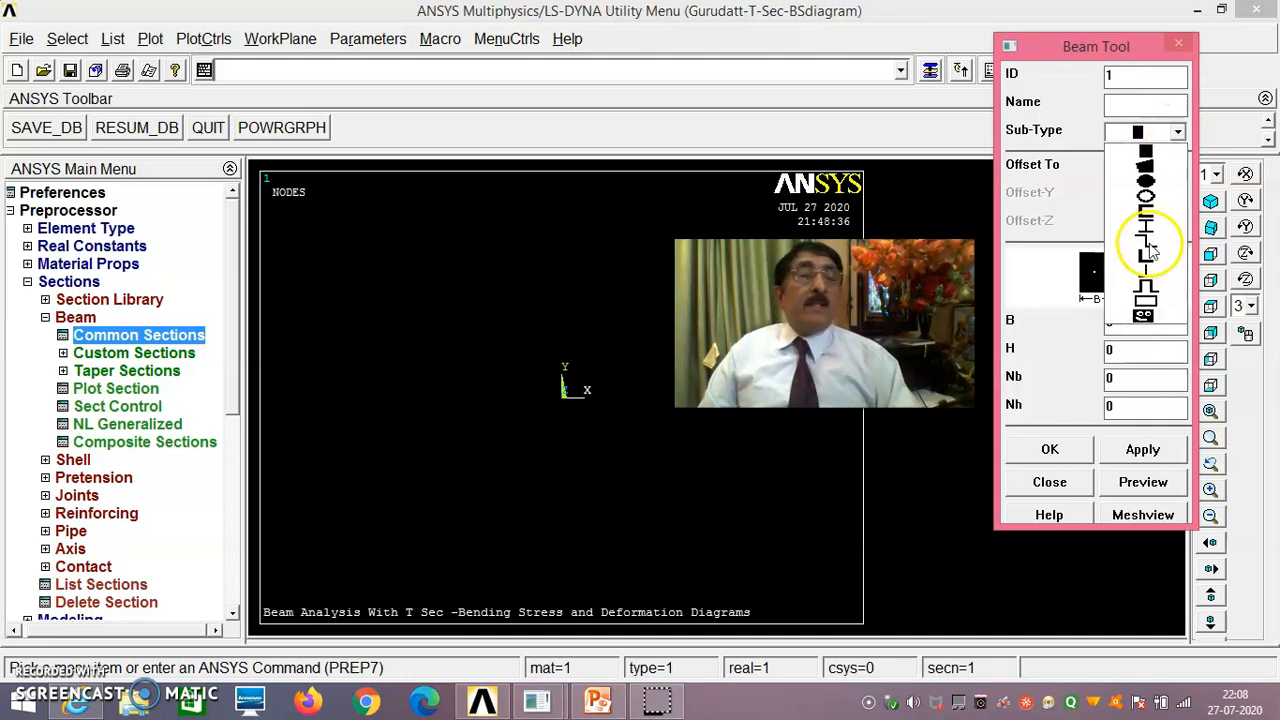
{"action": "left_click", "coordinate": [1148, 277]}
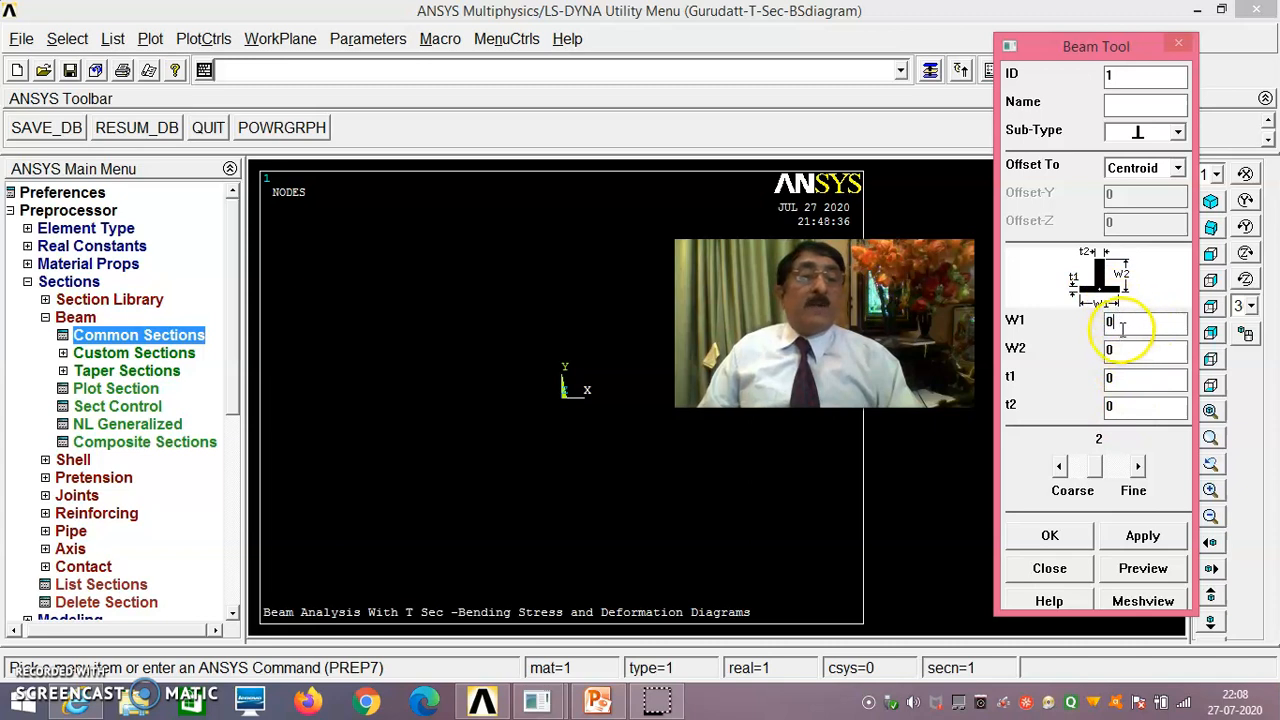
- Set the T-section dimensions to W1 120, W2 160, t1 10 and t2 10, preview the section and accept it
{"action": "left_click", "coordinate": [1120, 325]}
{"action": "type", "text": "120"}
{"action": "left_click", "coordinate": [1135, 350]}
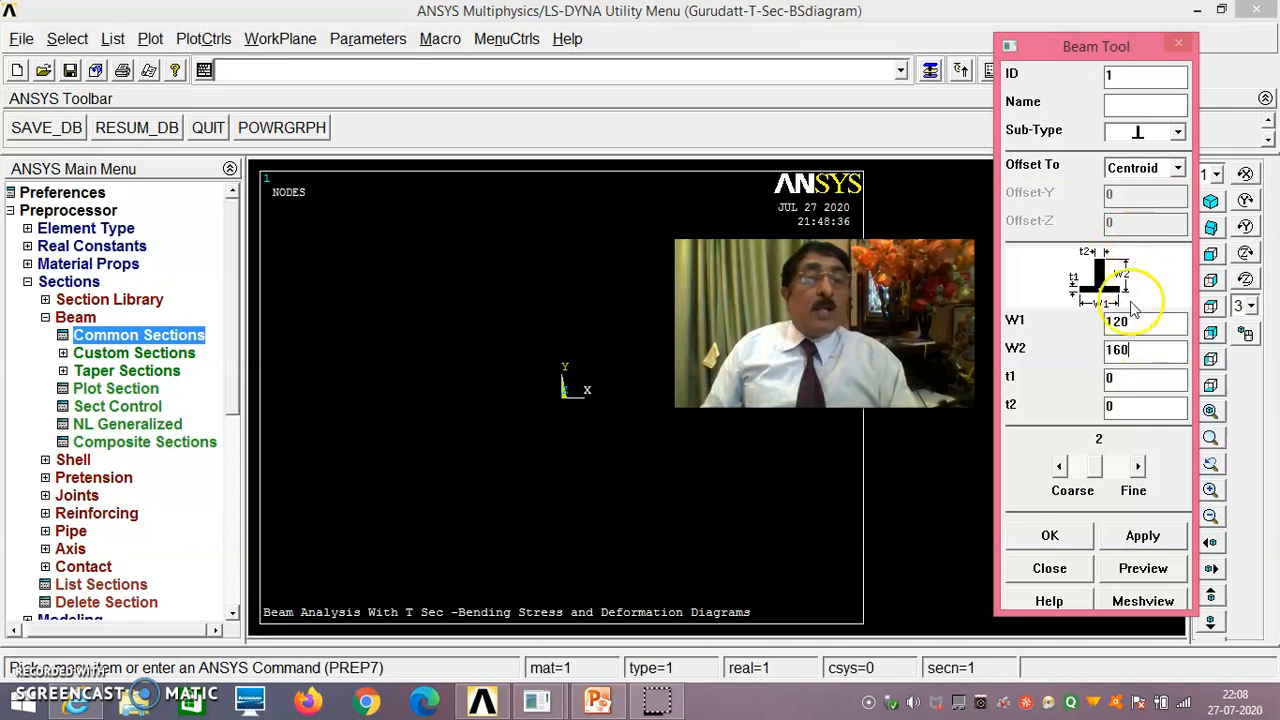
{"action": "double_click", "coordinate": [1128, 381]}
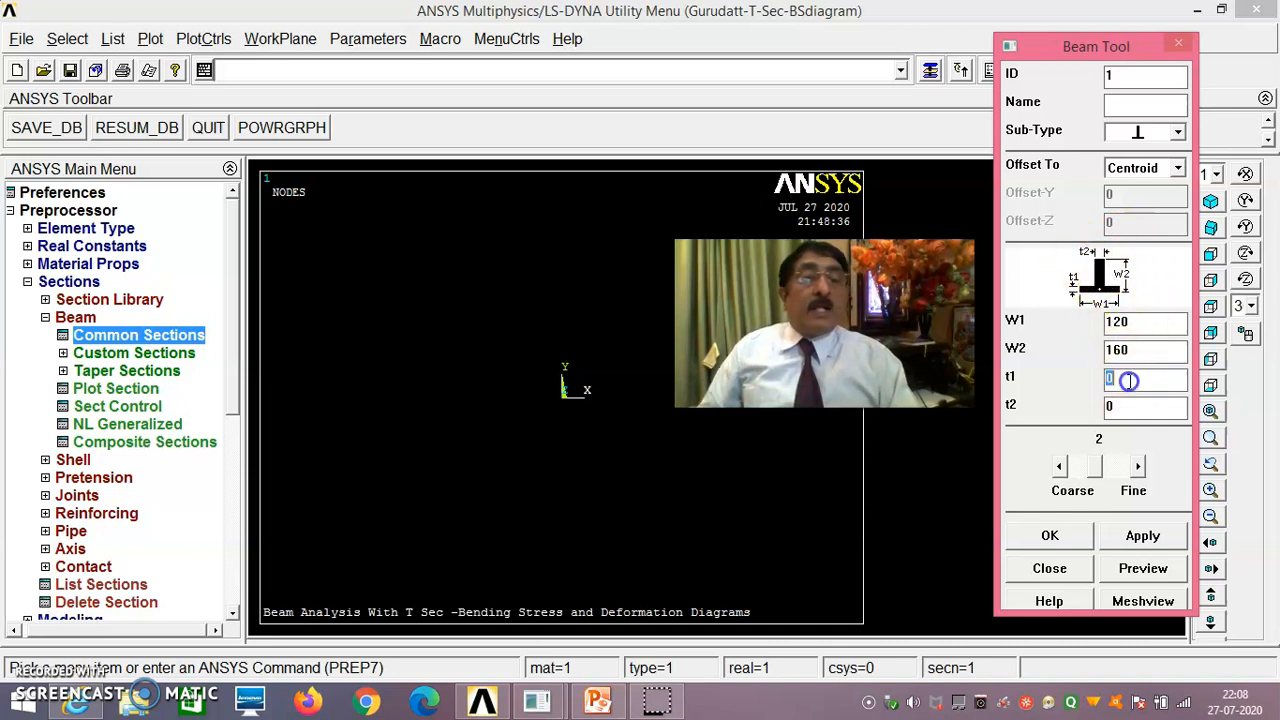
{"action": "type", "text": "10"}
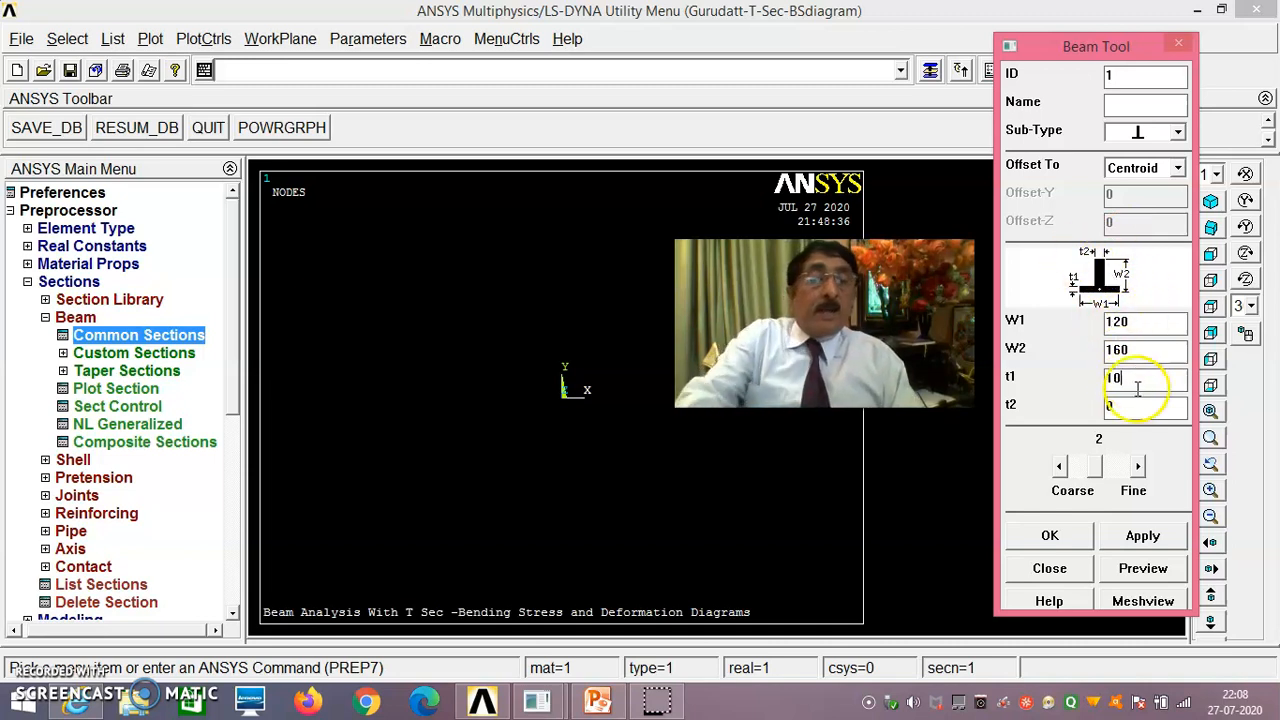
{"action": "double_click", "coordinate": [1134, 402]}
{"action": "type", "text": "10"}
{"action": "left_click", "coordinate": [1130, 569]}
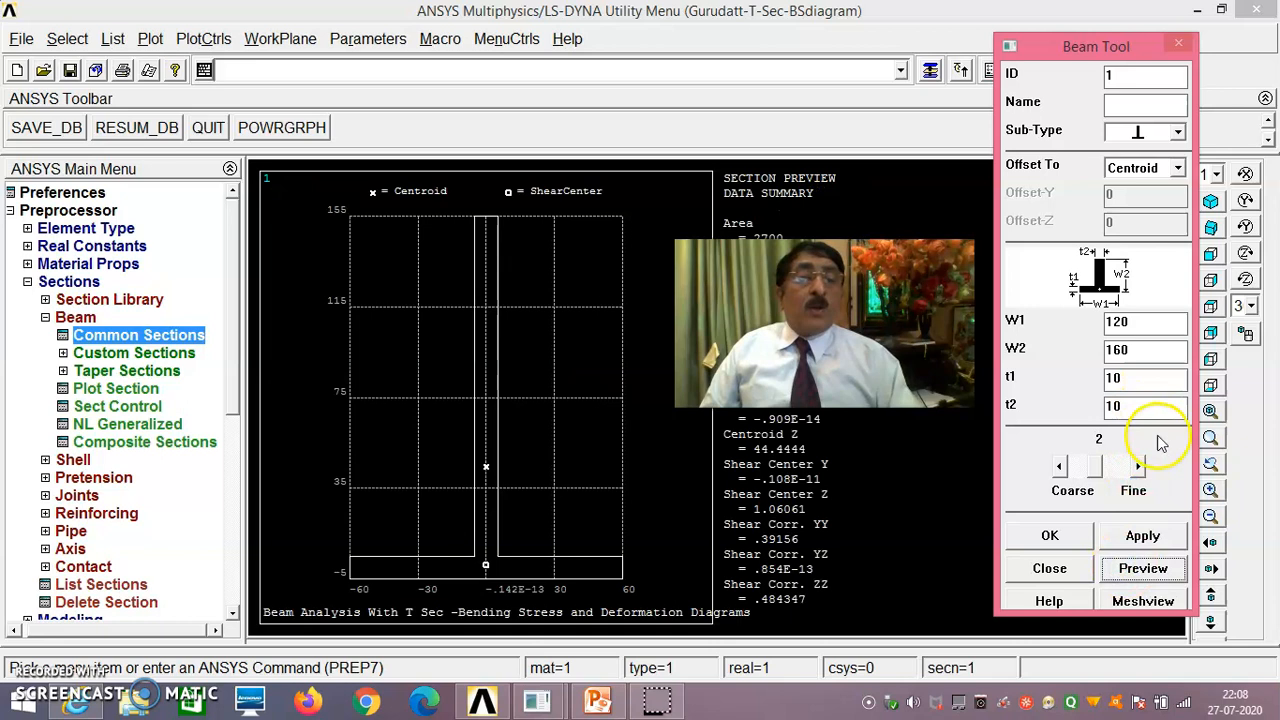
{"action": "left_click_drag", "start_coordinate": [780, 335], "coordinate": [491, 303]}
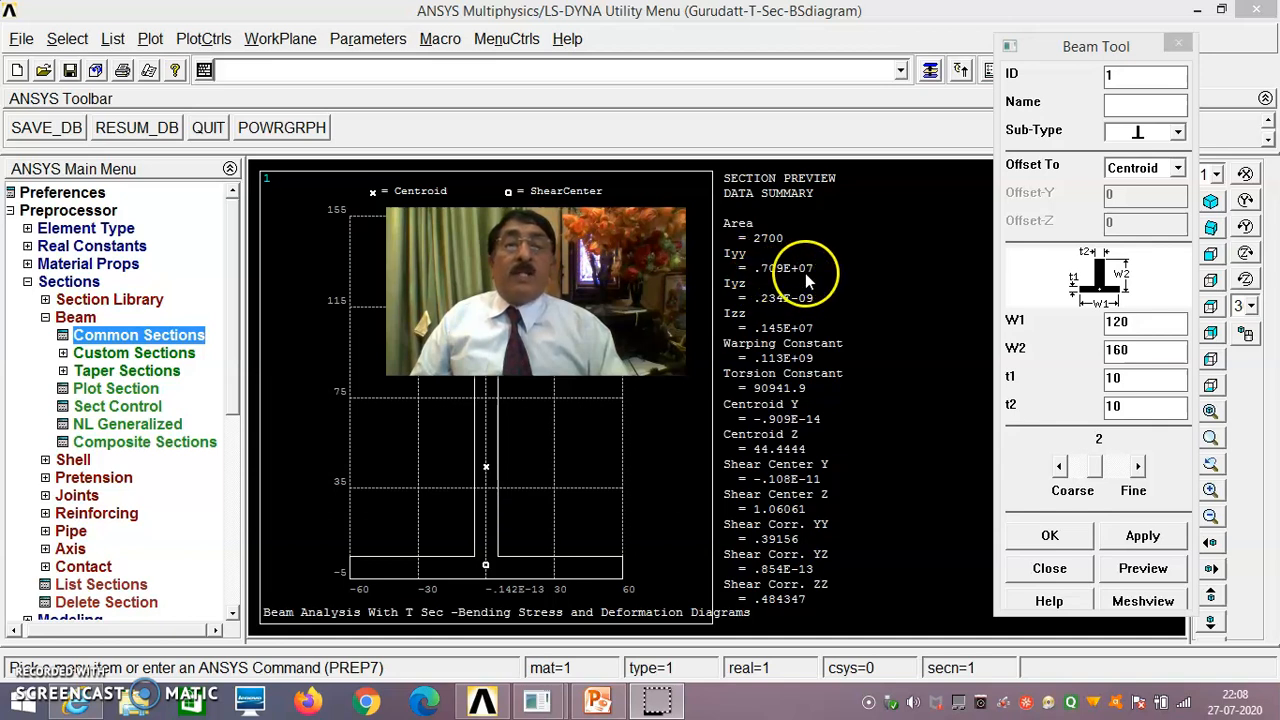
{"action": "left_click", "coordinate": [1057, 534]}
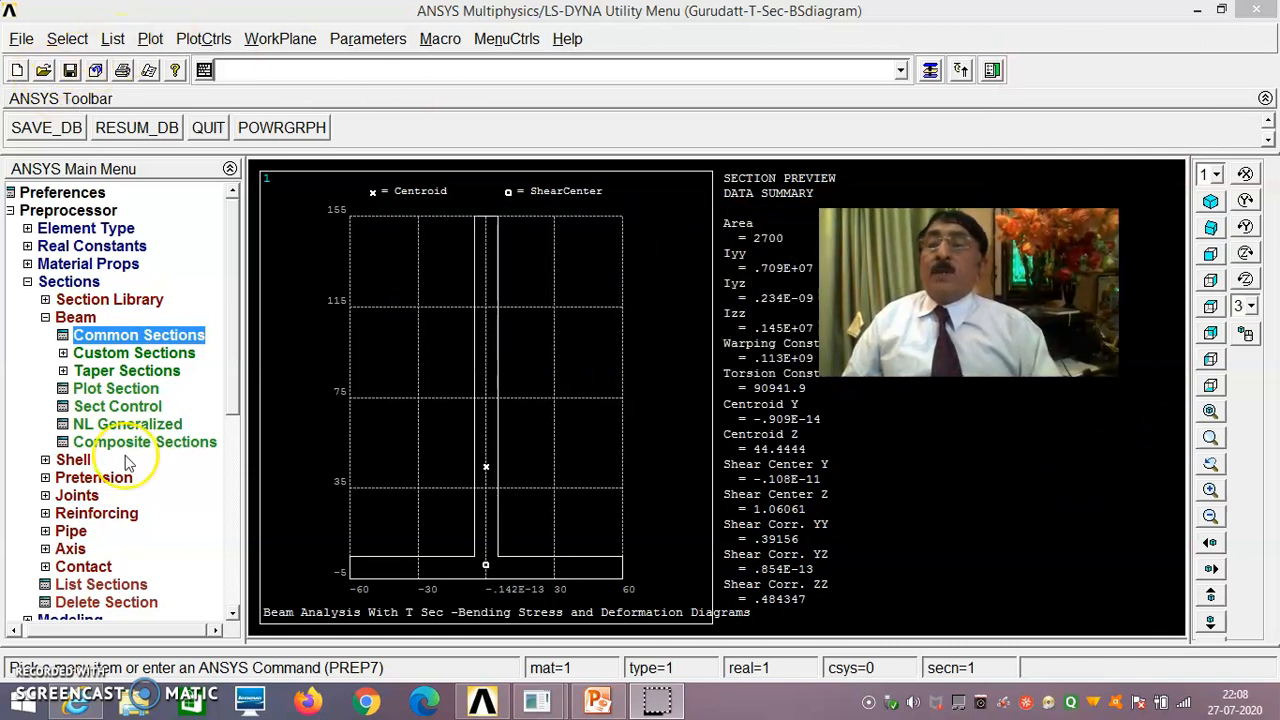
- Create keypoint 1 at X 0, Y 0 in the active coordinate system
{"action": "left_click", "coordinate": [27, 282]}
{"action": "left_click", "coordinate": [70, 299]}
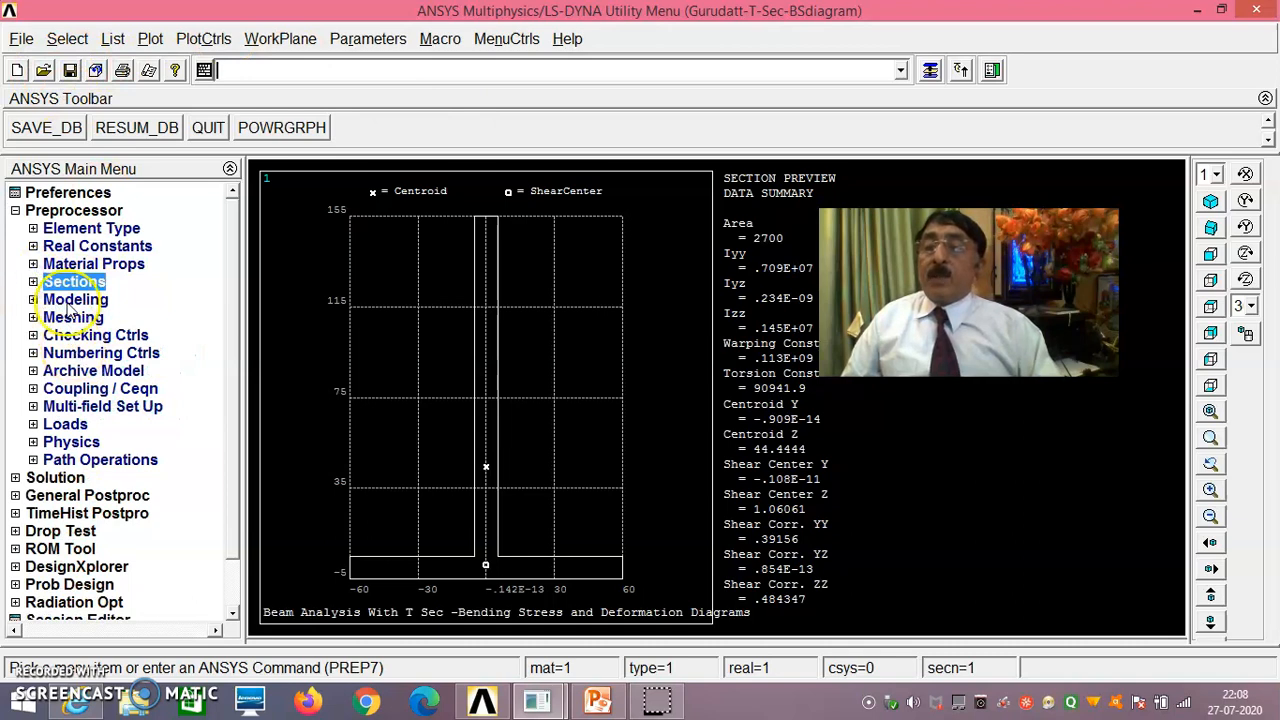
{"action": "left_click", "coordinate": [84, 318]}
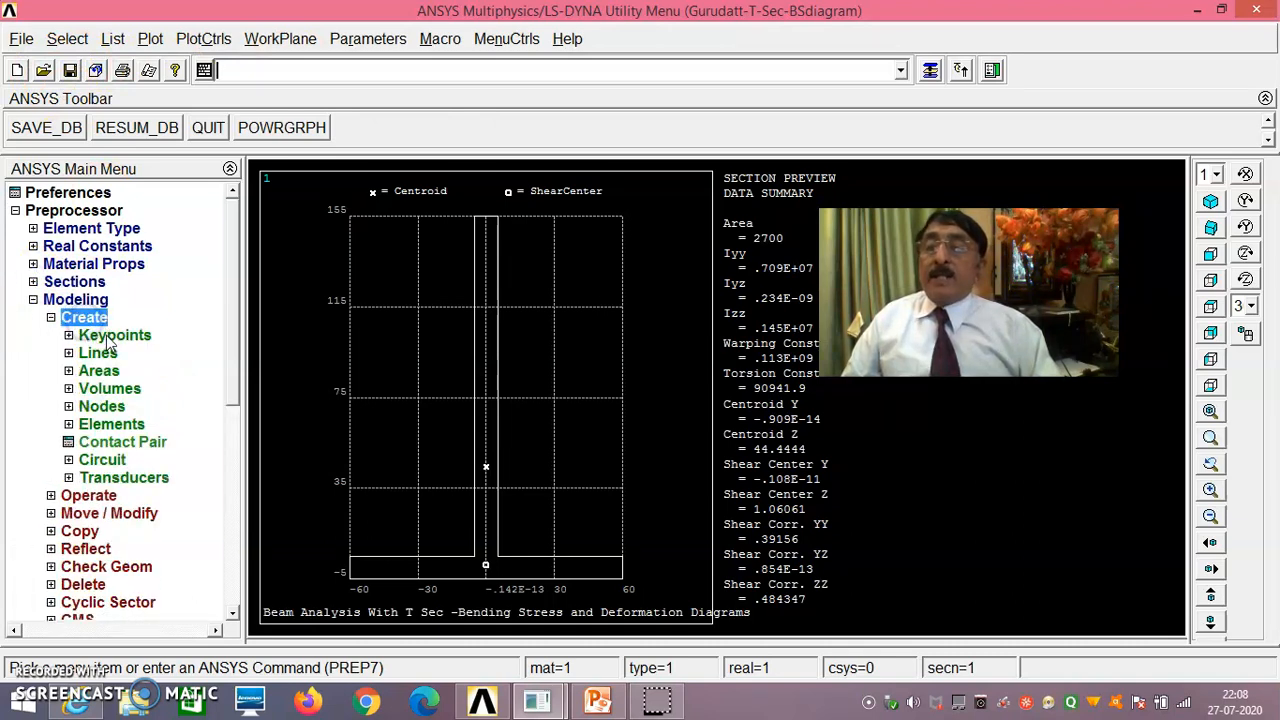
{"action": "left_click", "coordinate": [114, 335]}
{"action": "left_click", "coordinate": [133, 370]}
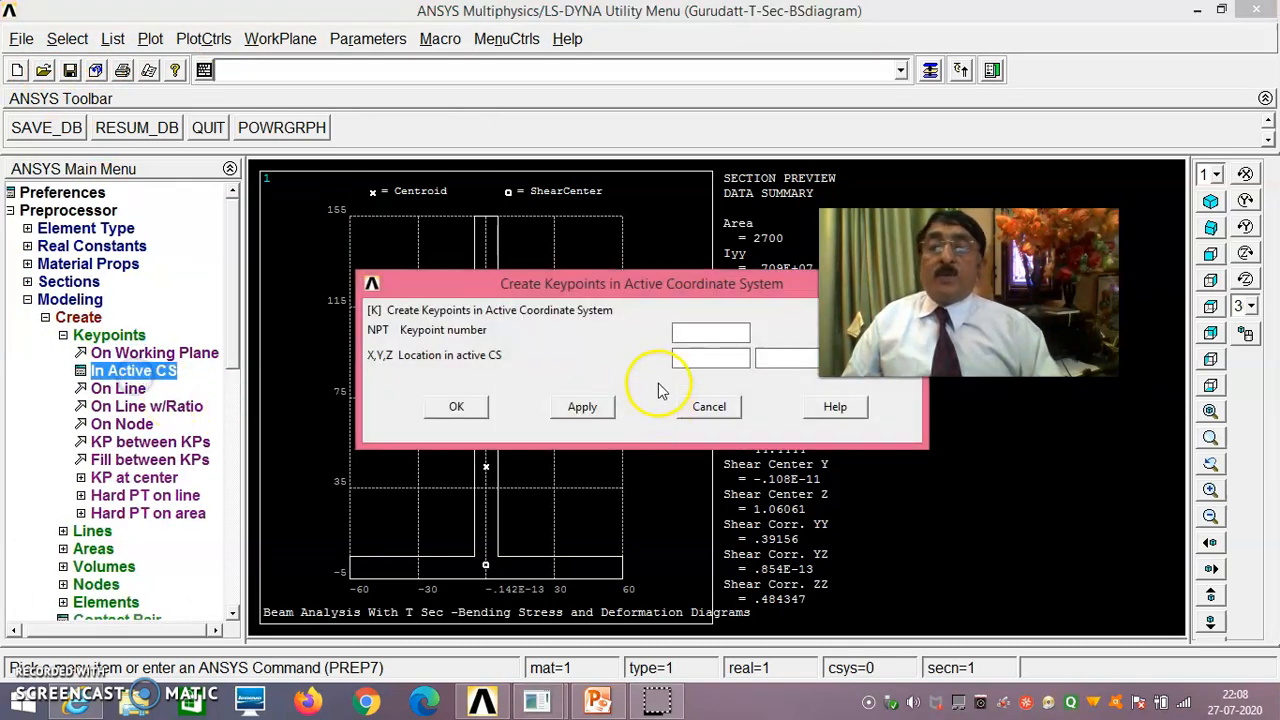
{"action": "left_click", "coordinate": [688, 334]}
{"action": "type", "text": "1"}
{"action": "left_click", "coordinate": [712, 358]}
{"action": "type", "text": "0"}
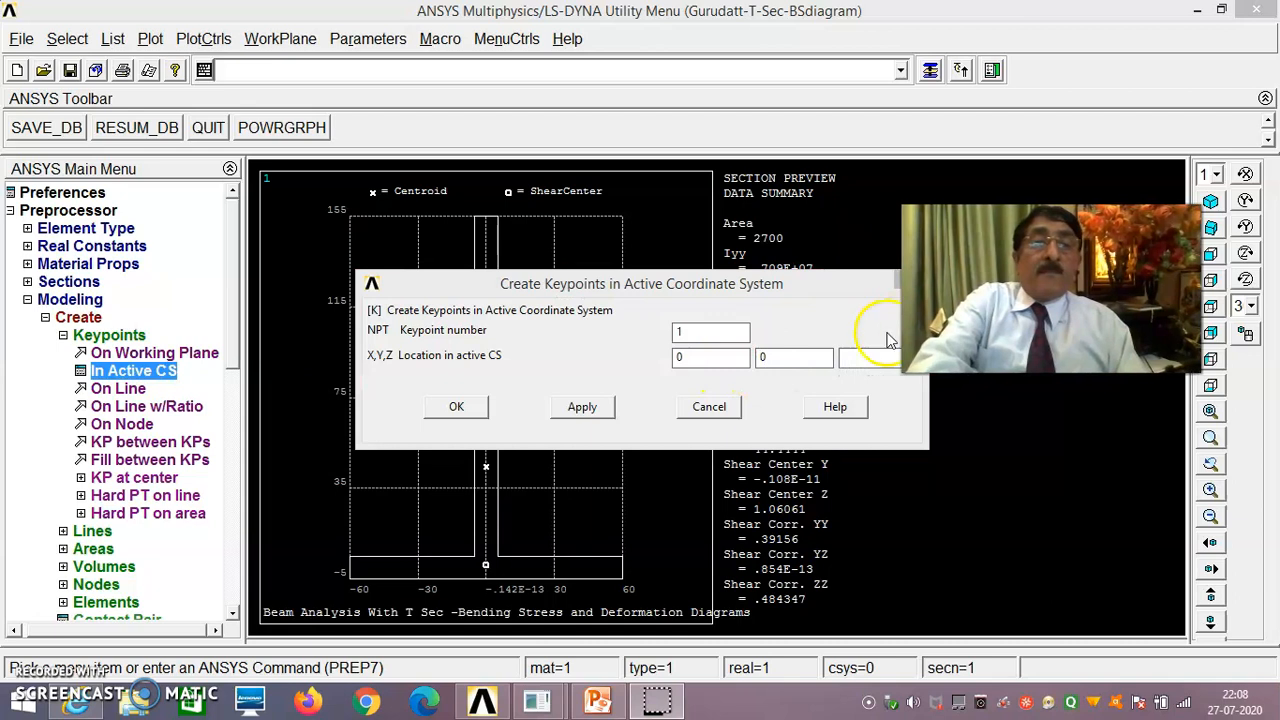
{"action": "left_click", "coordinate": [869, 362]}
{"action": "left_click", "coordinate": [583, 408]}
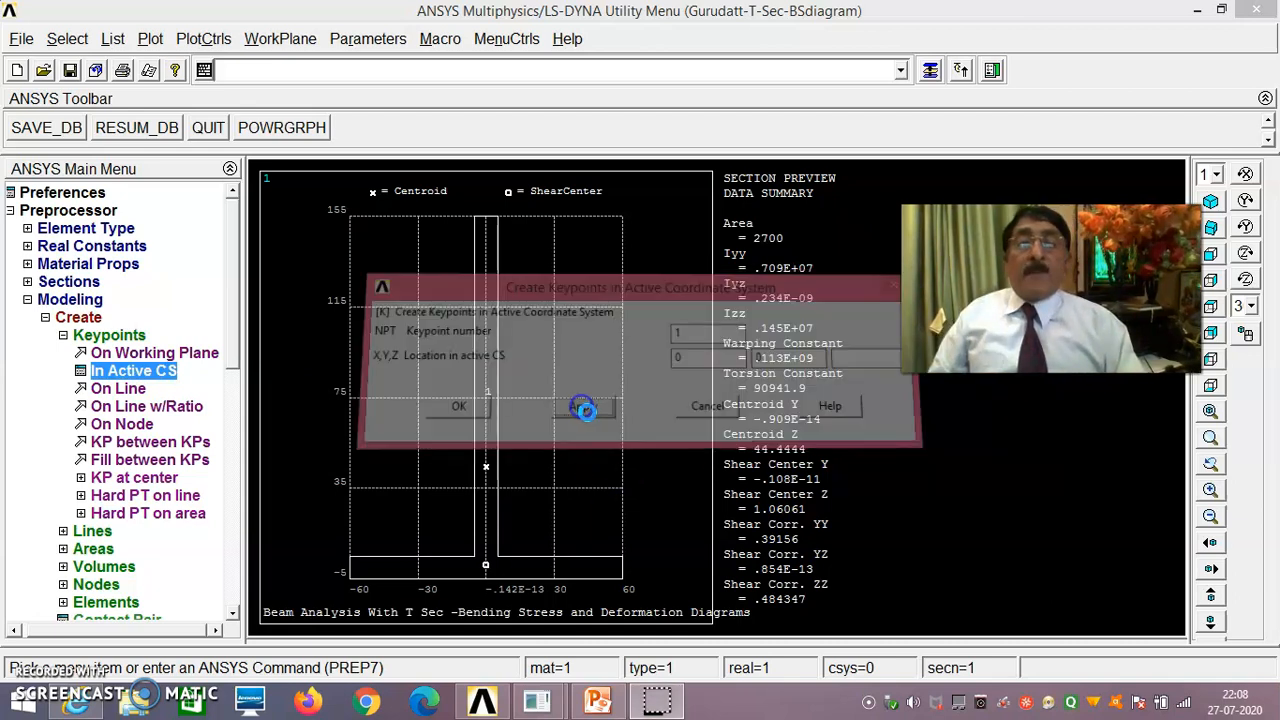
- Create keypoint 2 at X 2000, Y 0, Z 0 and keypoint 3 at X 3000, Y 0, Z 0
{"action": "left_click_drag", "start_coordinate": [690, 278], "coordinate": [634, 423]}
{"action": "left_click", "coordinate": [651, 478]}
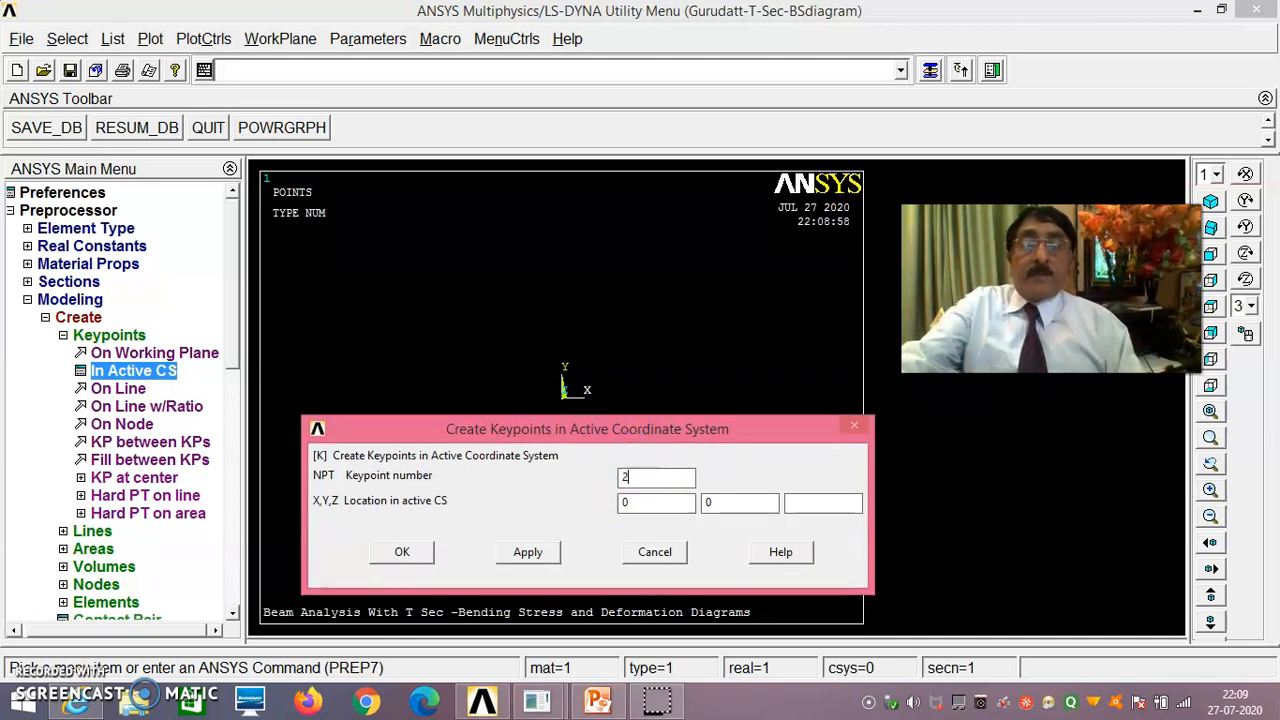
{"action": "type", "text": "2"}
{"action": "left_click", "coordinate": [649, 505]}
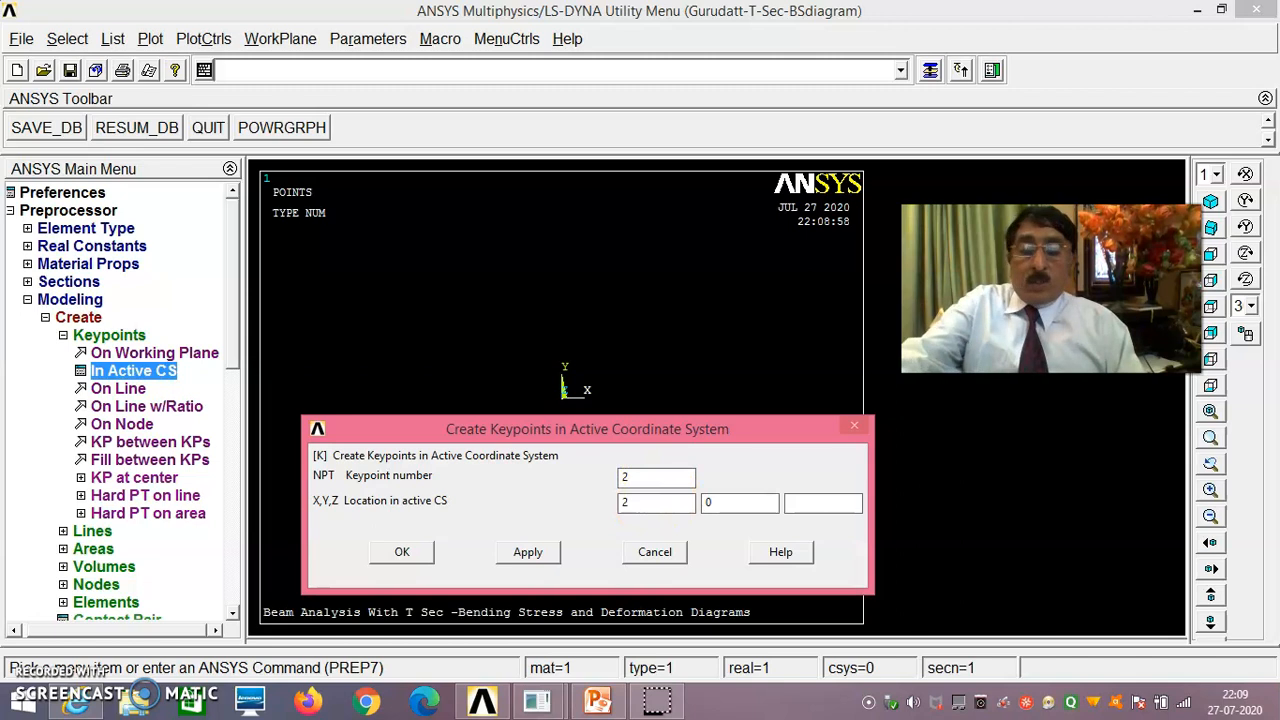
{"action": "left_click", "coordinate": [781, 509]}
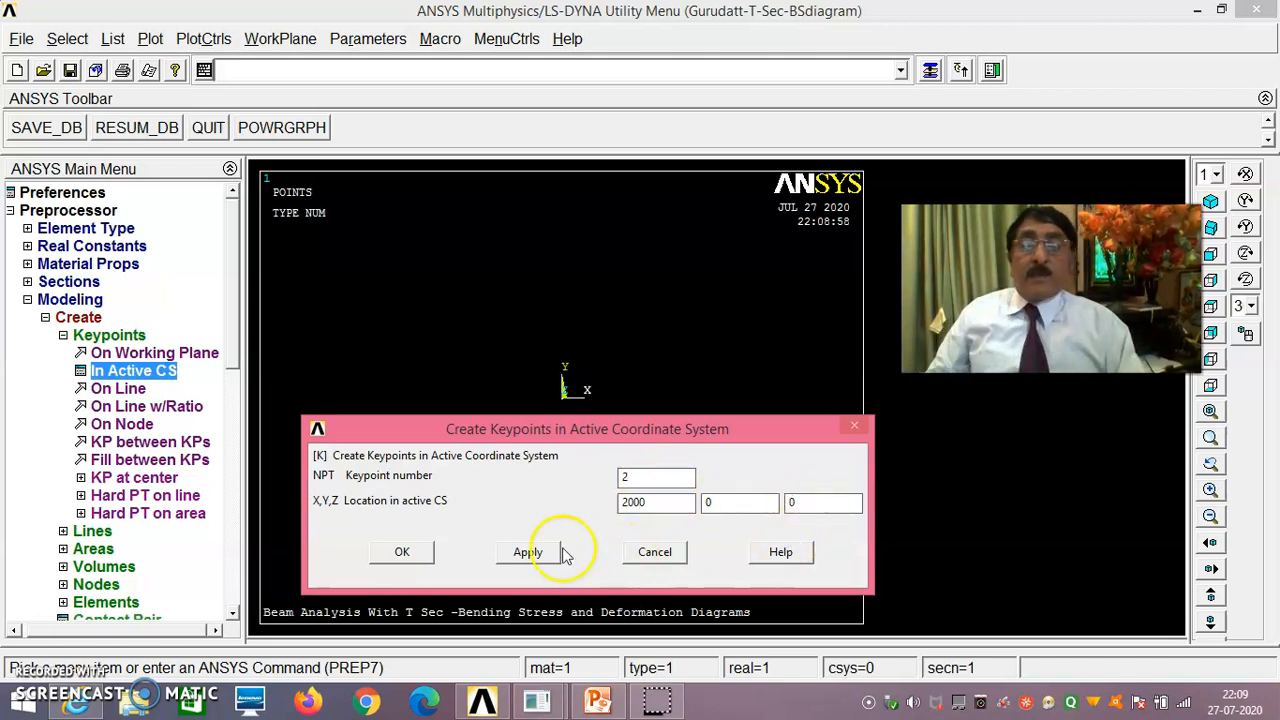
{"action": "left_click", "coordinate": [660, 480]}
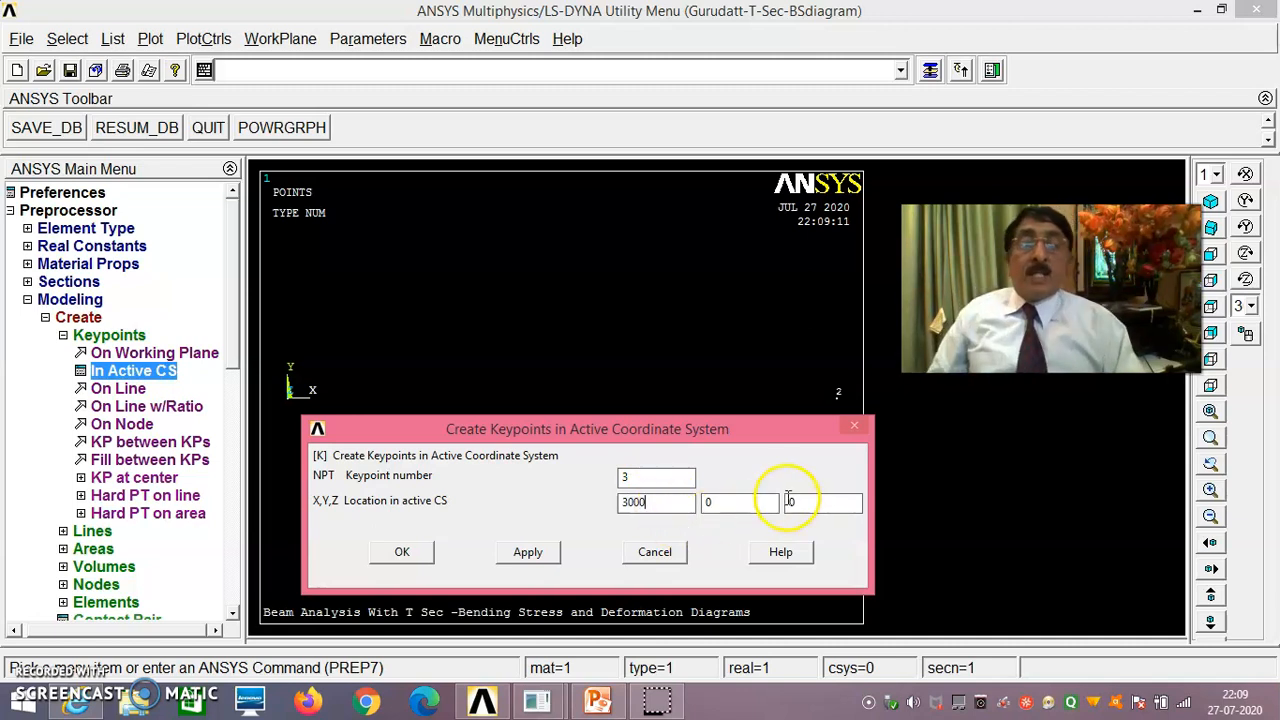
{"action": "left_click", "coordinate": [556, 561]}
- Create keypoint 4 at X 4000, Y 0, Z 0 and keypoint 5 at X 4000, Y -1000, Z 0
{"action": "left_click", "coordinate": [648, 503]}
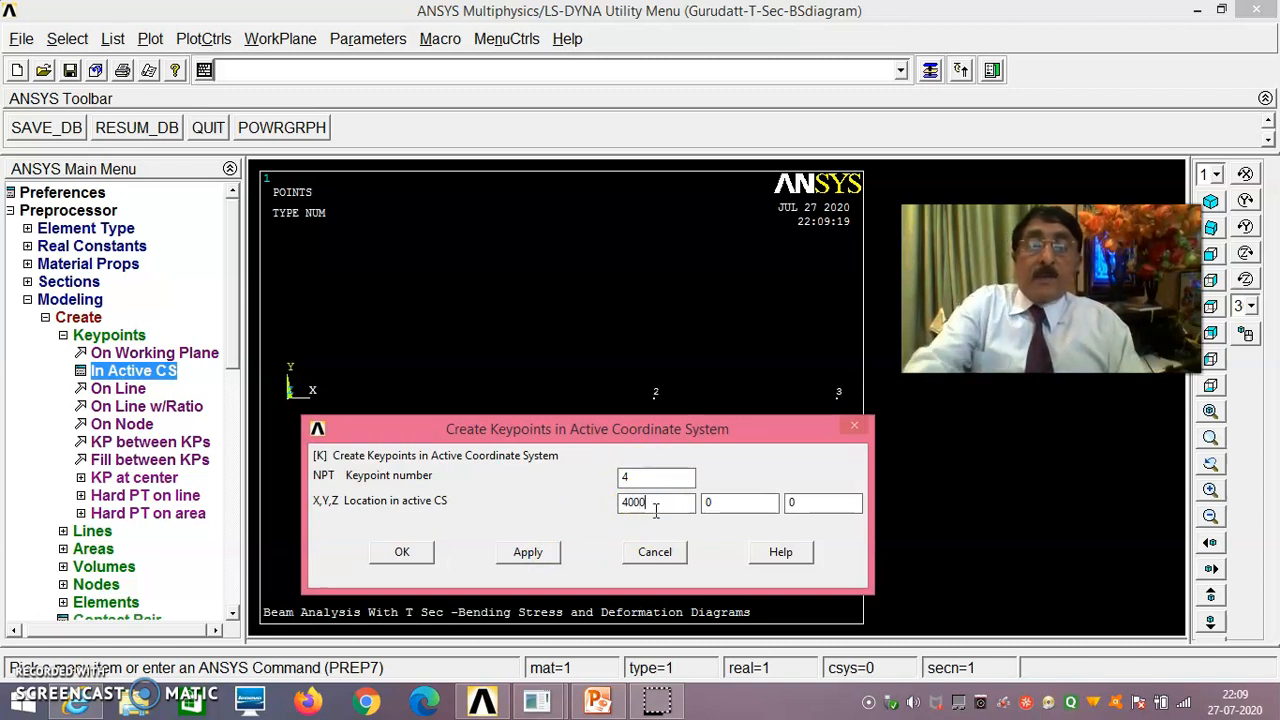
{"action": "type", "text": "4000"}
{"action": "left_click", "coordinate": [528, 552]}
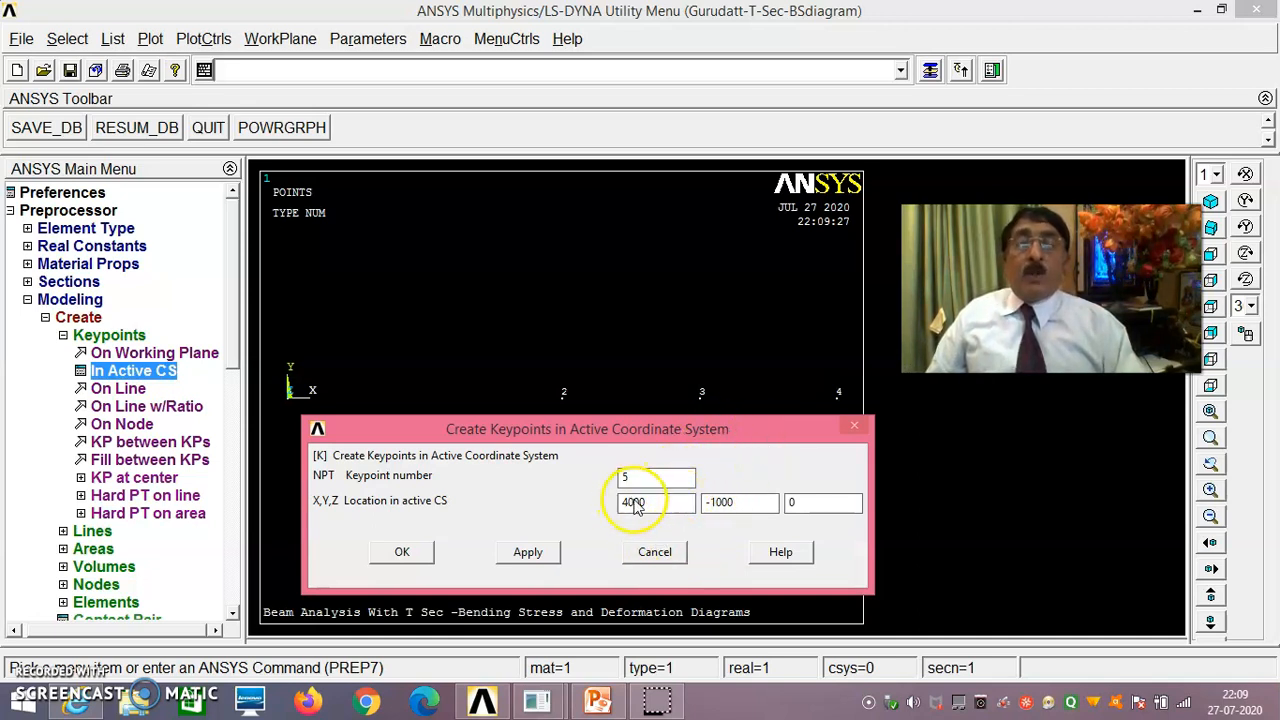
{"action": "left_click", "coordinate": [403, 552]}
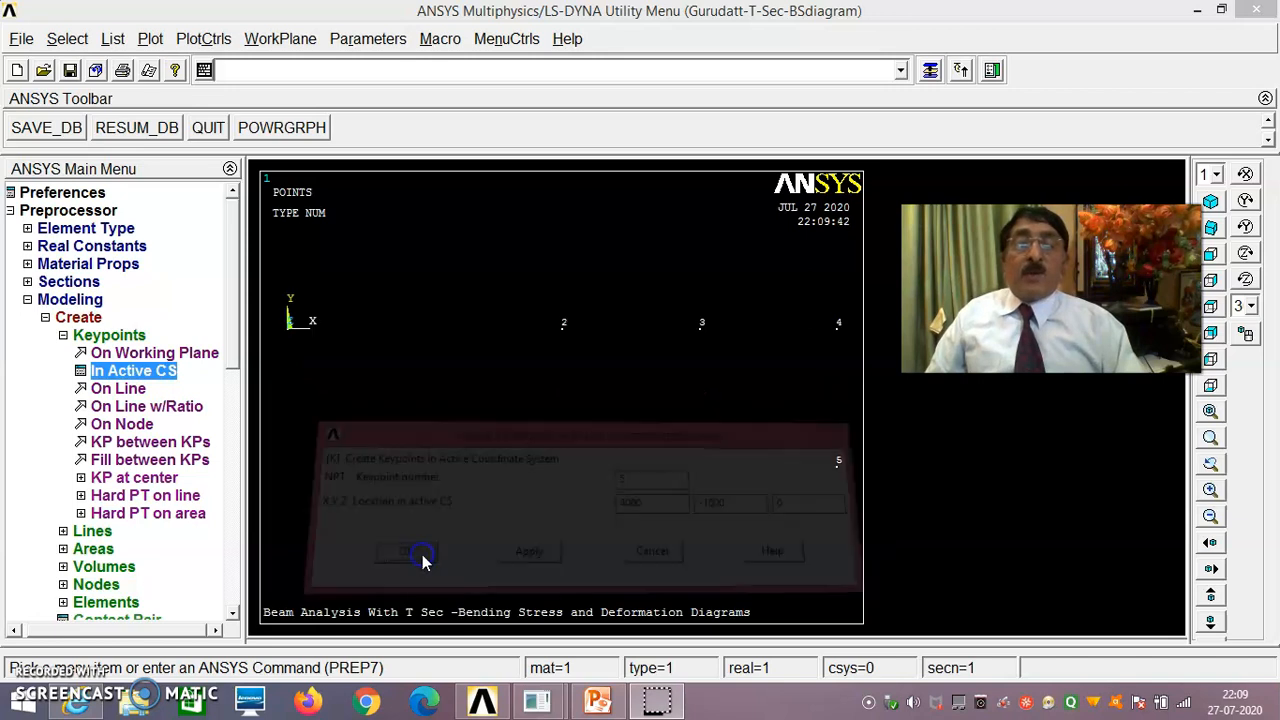
- Create three straight lines joining keypoints 1 to 2, 2 to 3 and 3 to 4
{"action": "left_click", "coordinate": [47, 320]}
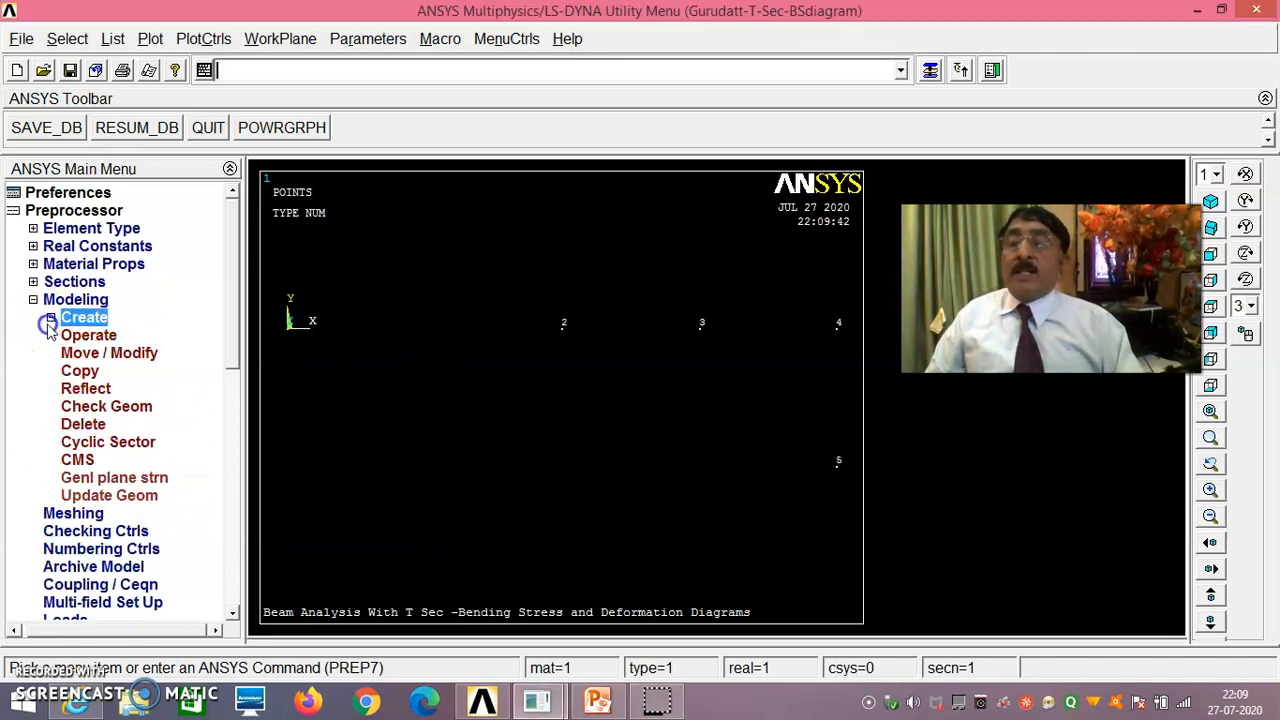
{"action": "left_click", "coordinate": [52, 320]}
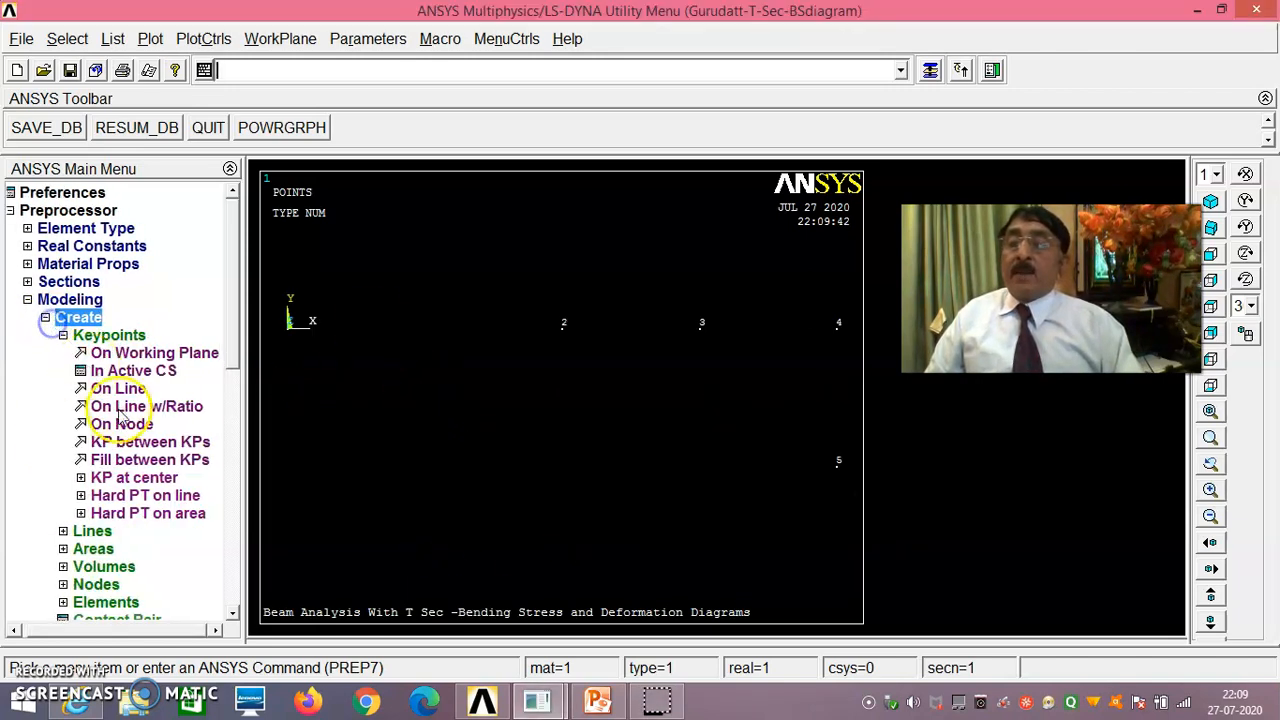
{"action": "left_click", "coordinate": [95, 531]}
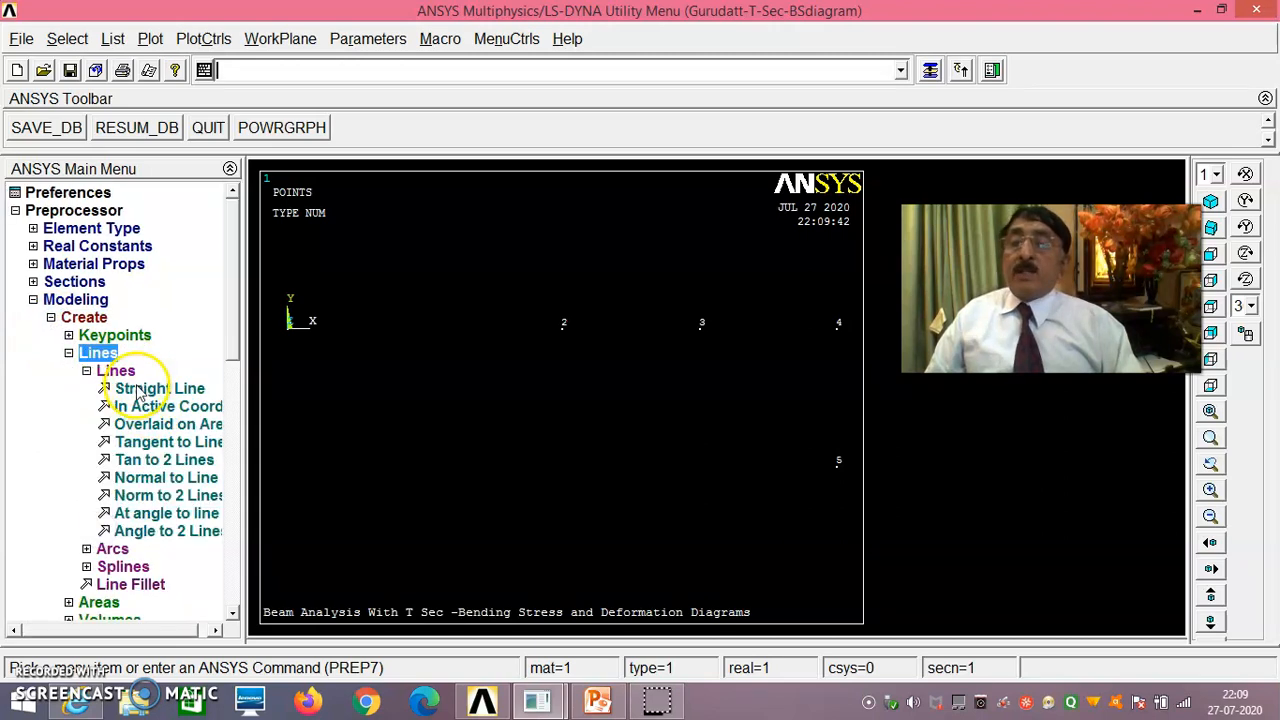
{"action": "left_click", "coordinate": [160, 388]}
{"action": "left_click", "coordinate": [296, 358]}
{"action": "left_click", "coordinate": [563, 355]}
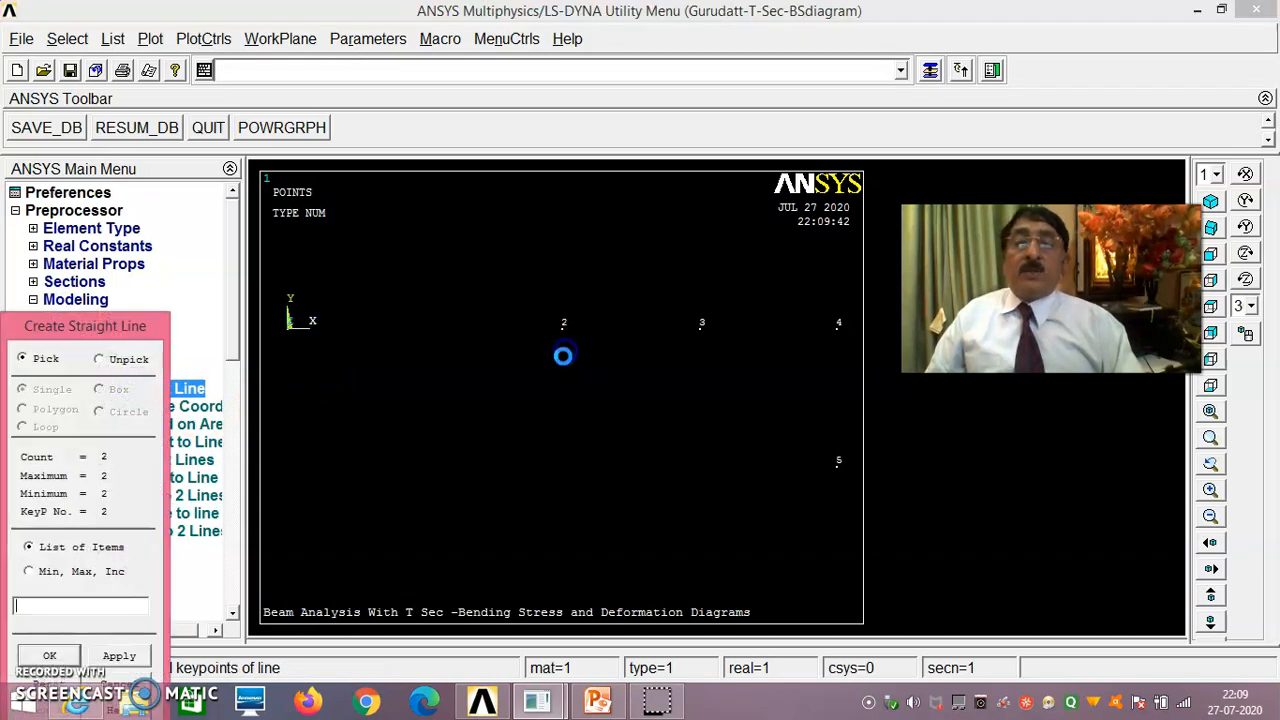
{"action": "left_click", "coordinate": [561, 356]}
{"action": "left_click", "coordinate": [701, 356]}
{"action": "left_click", "coordinate": [697, 356]}
{"action": "left_click", "coordinate": [811, 347]}
{"action": "left_click_drag", "start_coordinate": [150, 326], "coordinate": [235, 185]}
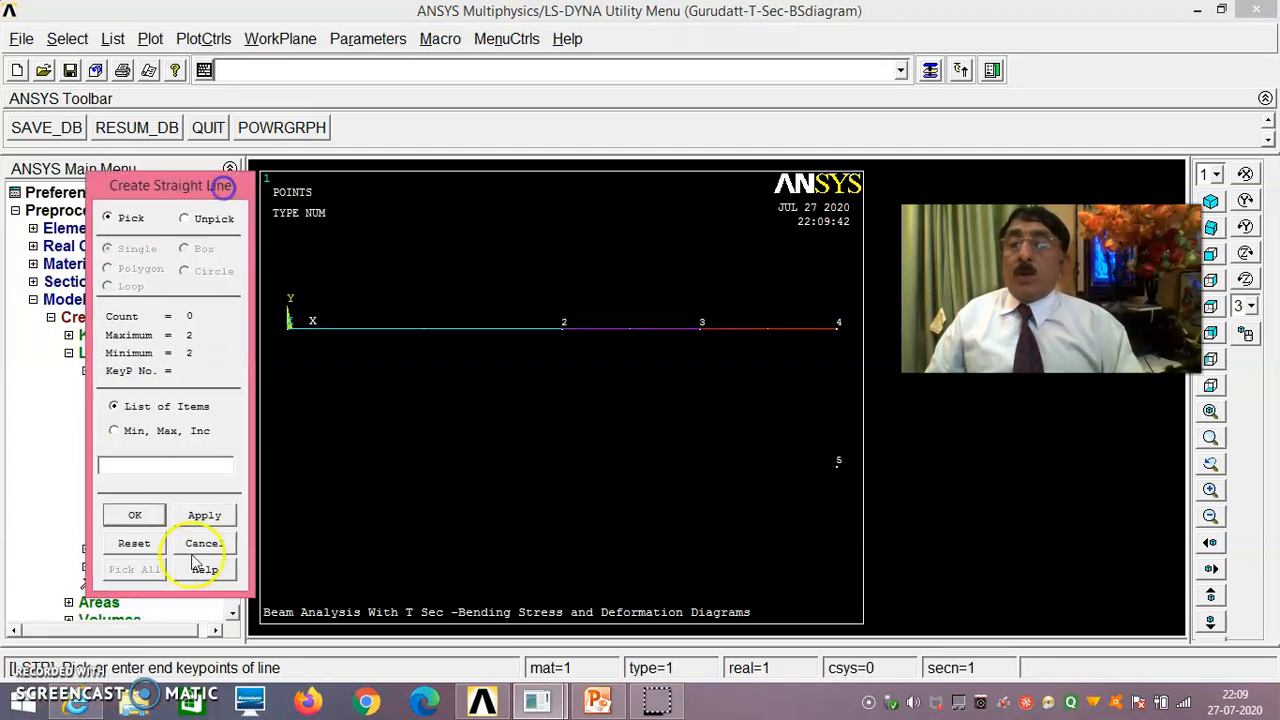
{"action": "left_click", "coordinate": [128, 514]}
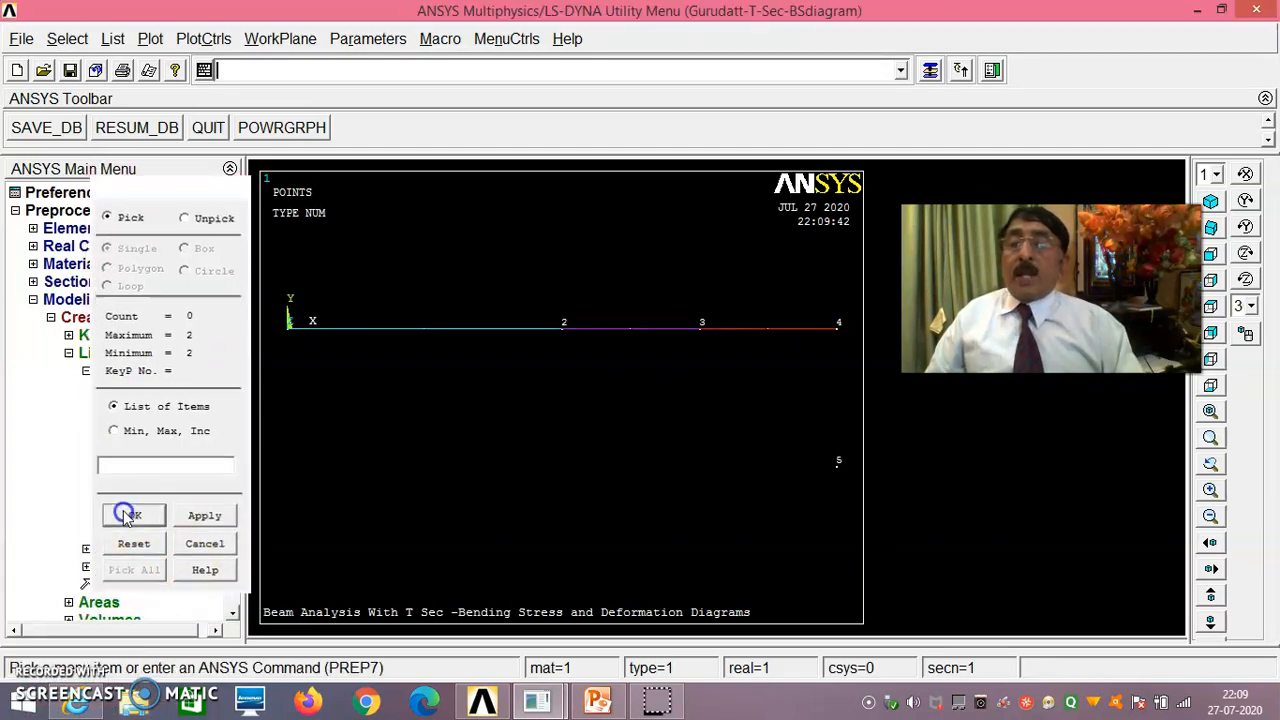
- Assign material 1, element type BEAM188 and section 1 to the three picked beam lines, with keypoint 5 as the orientation keypoint
{"action": "left_click", "coordinate": [33, 299]}
{"action": "left_click", "coordinate": [73, 317]}
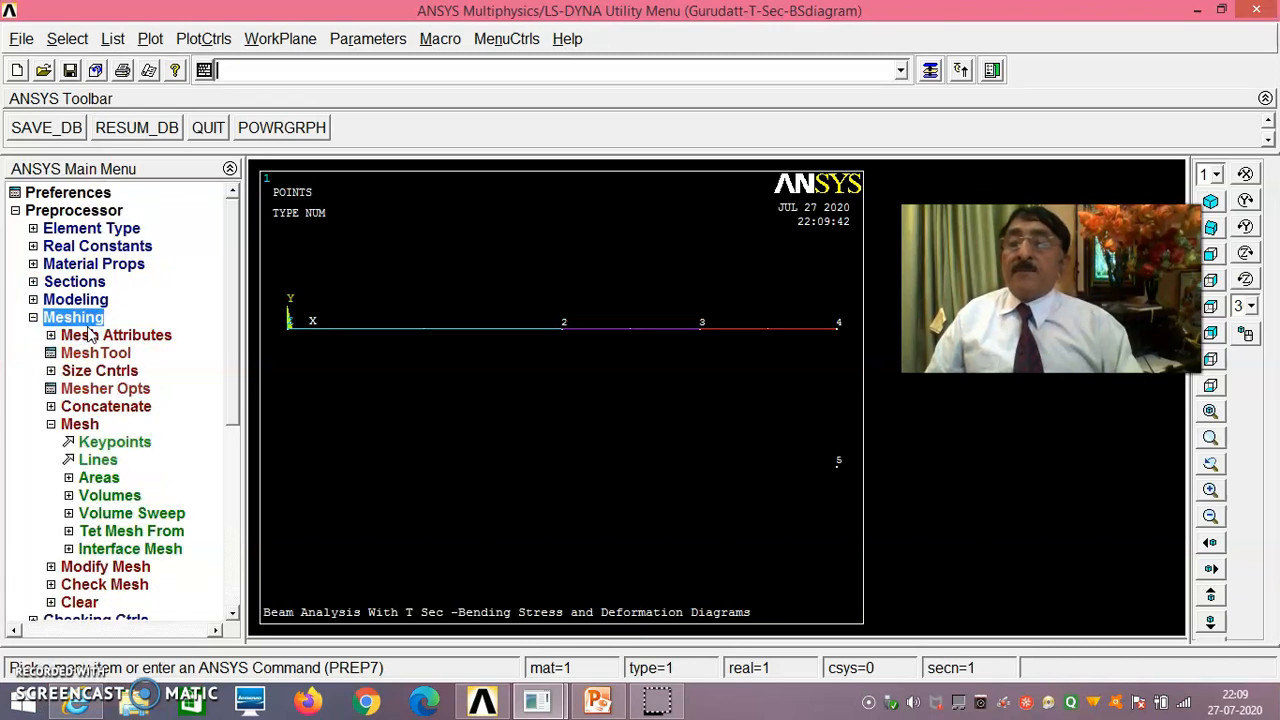
{"action": "left_click", "coordinate": [100, 335]}
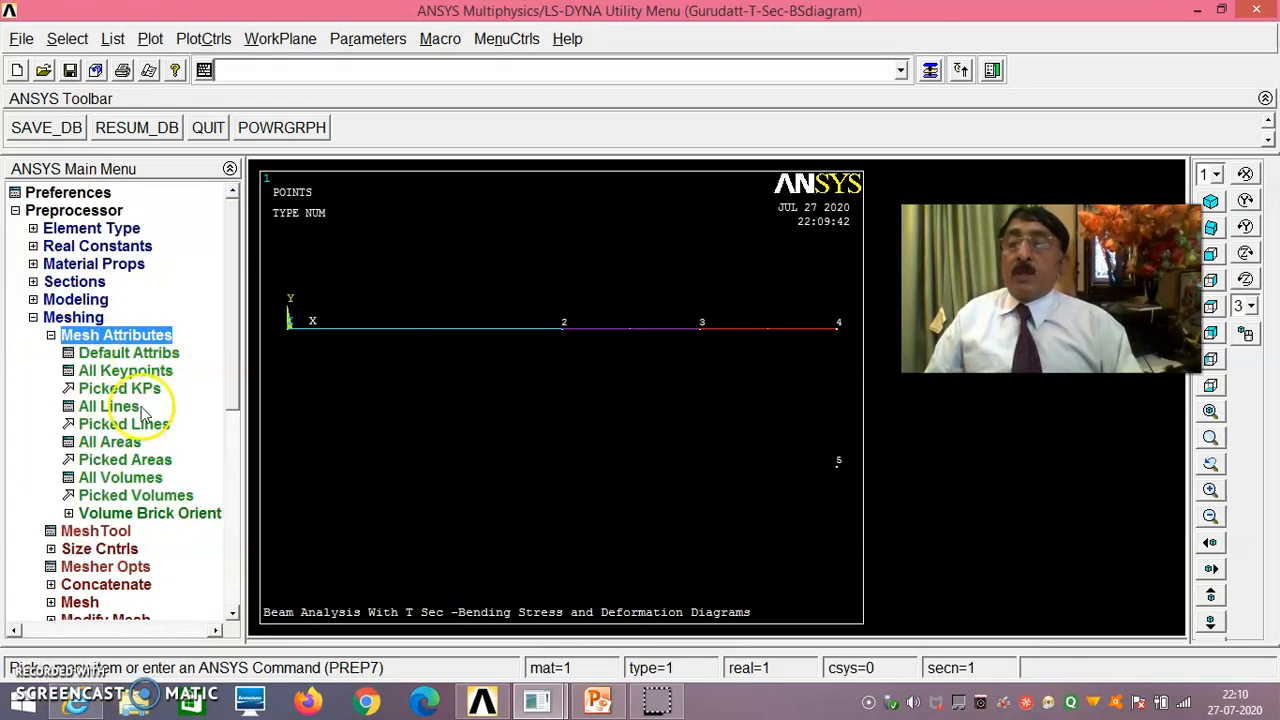
{"action": "left_click", "coordinate": [128, 424]}
{"action": "left_click", "coordinate": [500, 355]}
{"action": "left_click", "coordinate": [767, 355]}
{"action": "left_click_drag", "start_coordinate": [118, 328], "coordinate": [158, 209]}
{"action": "left_click", "coordinate": [96, 535]}
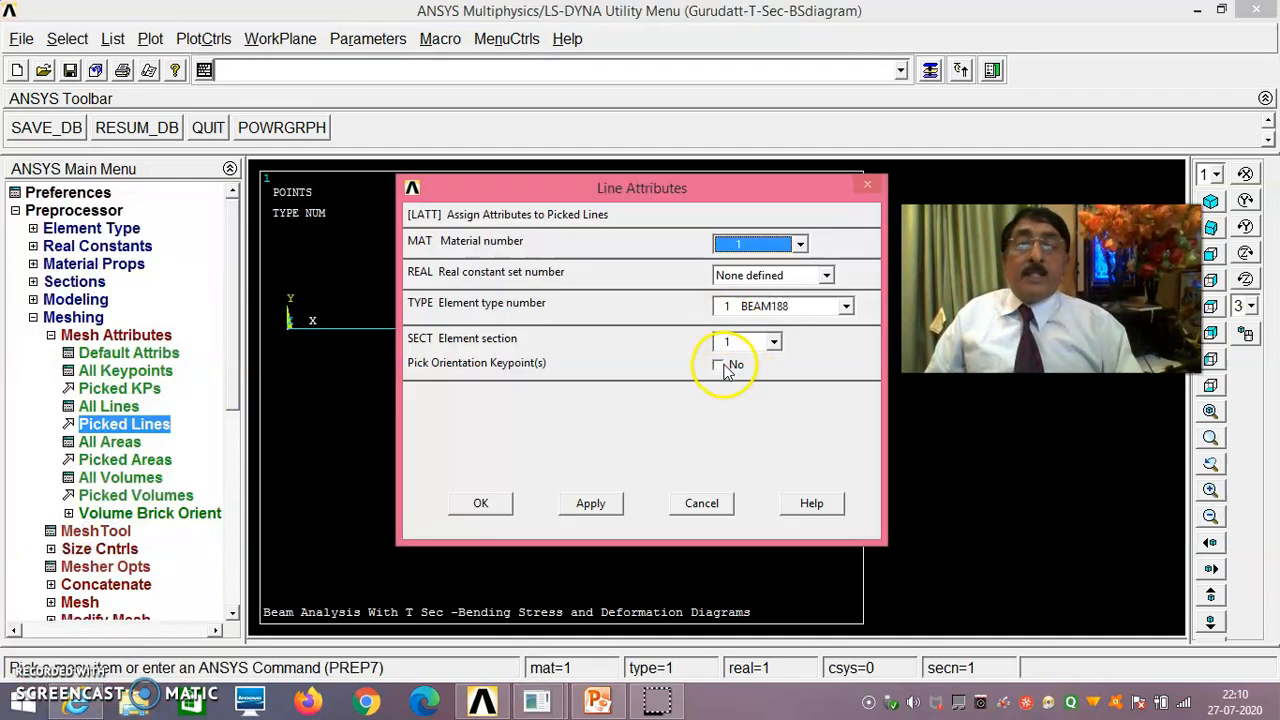
{"action": "left_click", "coordinate": [719, 365]}
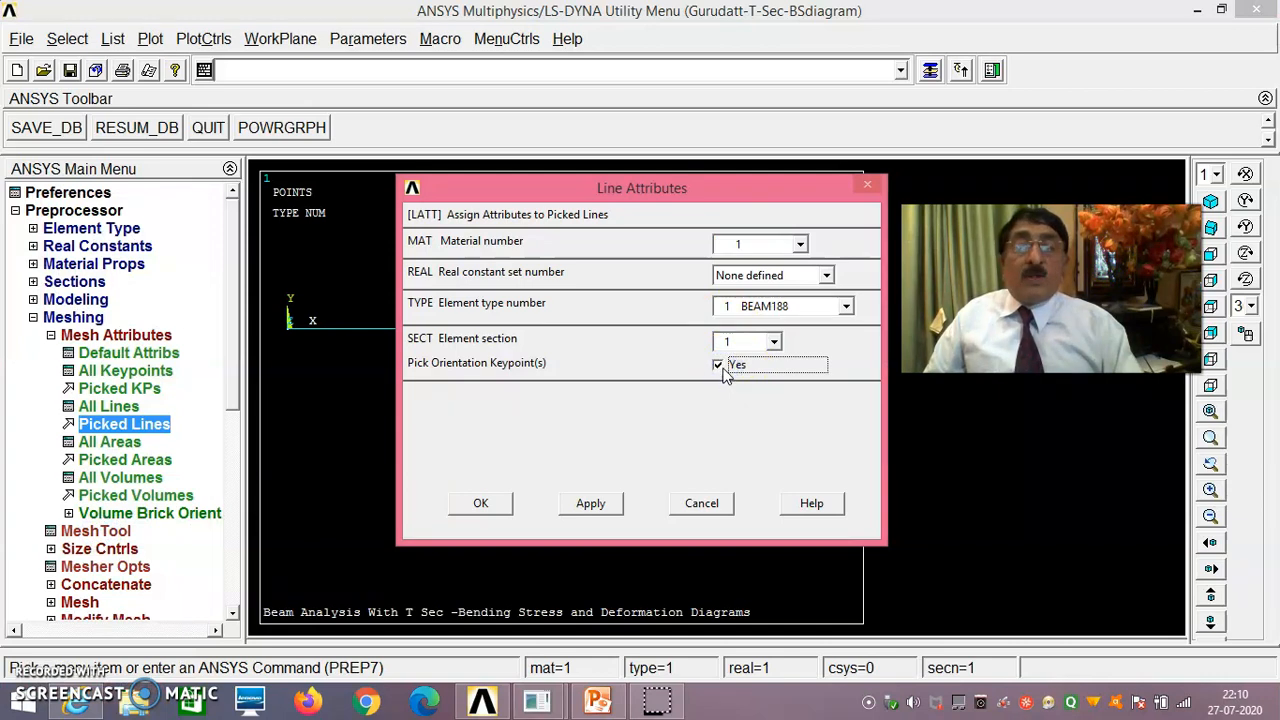
{"action": "left_click", "coordinate": [480, 503]}
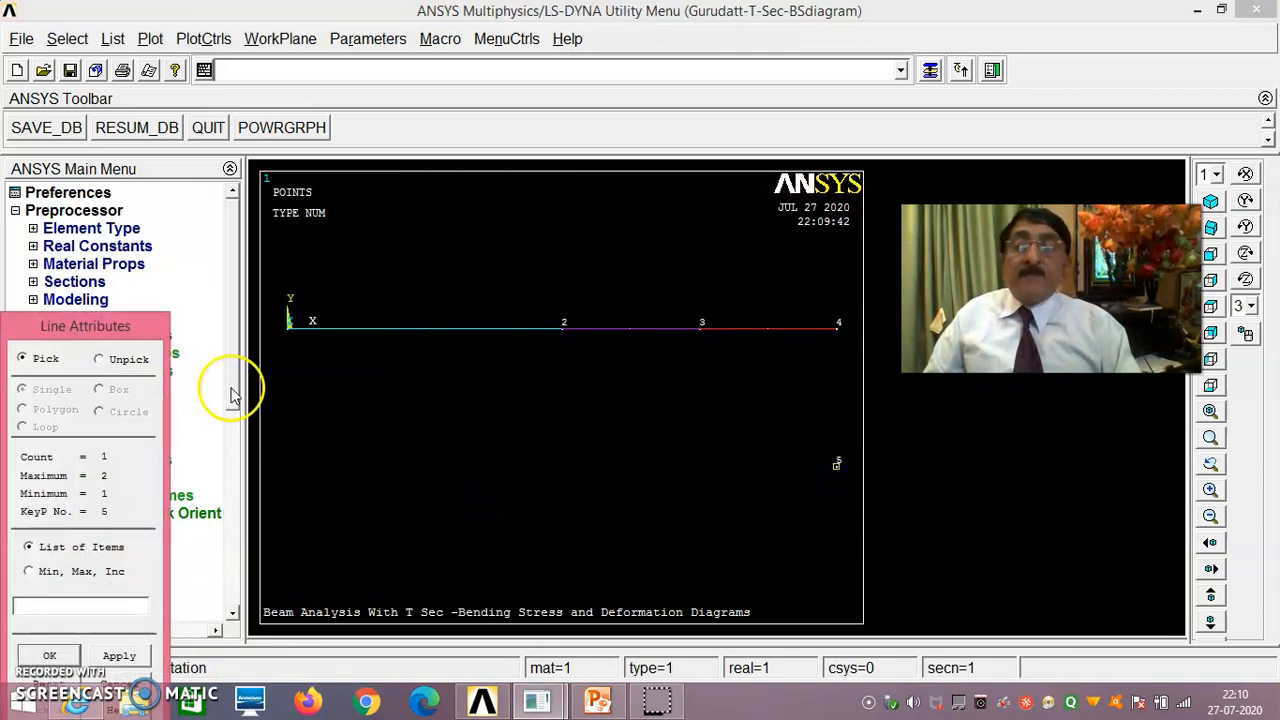
{"action": "left_click_drag", "start_coordinate": [150, 333], "coordinate": [229, 229]}
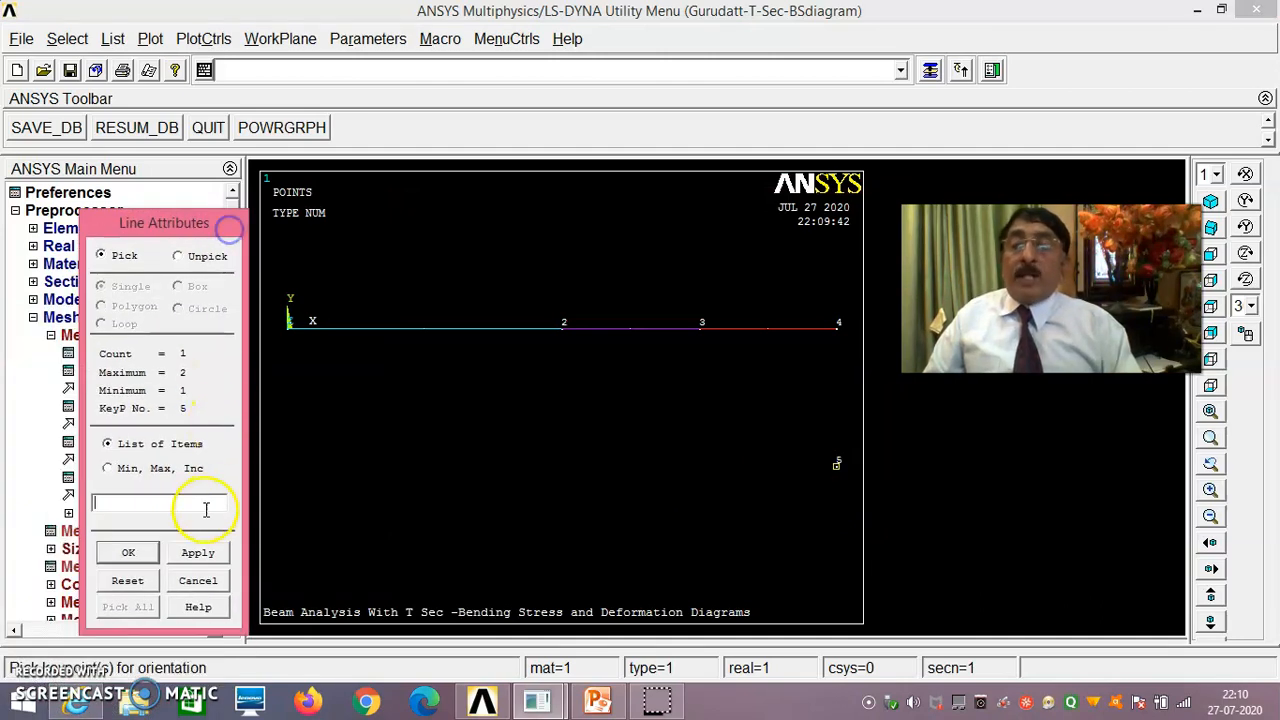
{"action": "left_click", "coordinate": [129, 555]}
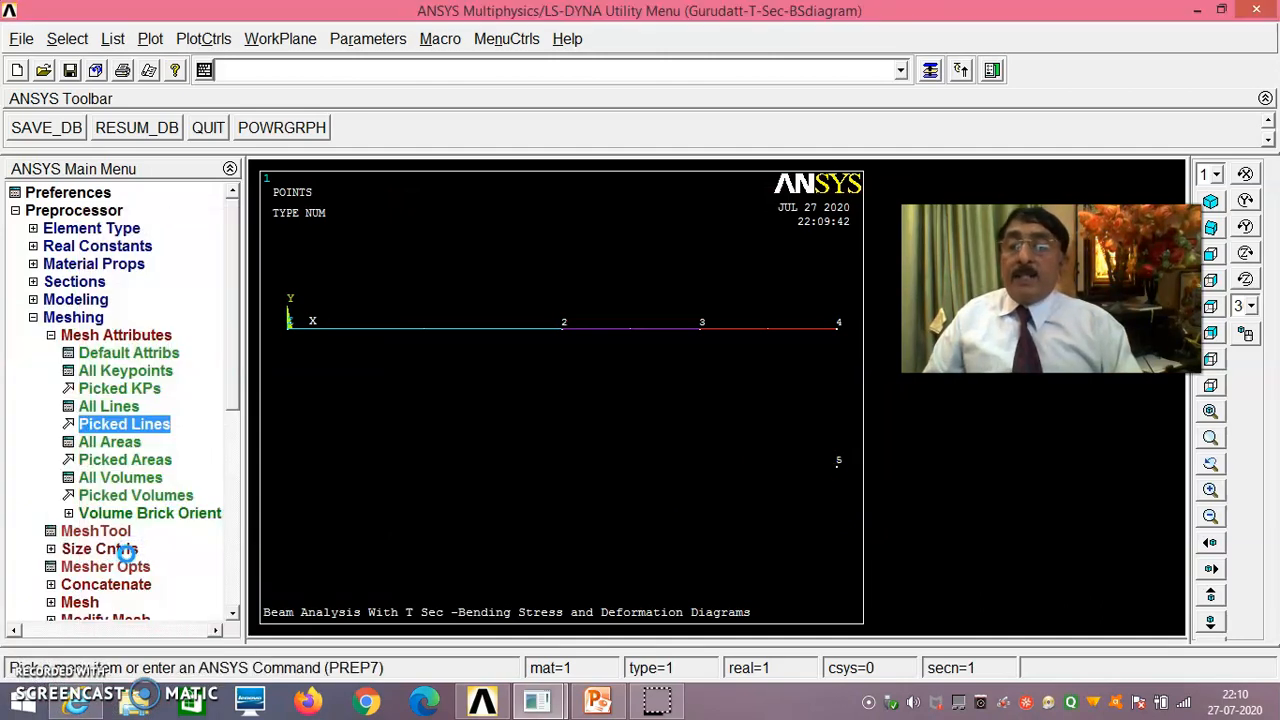
- Set the number of element divisions to 20 on each of the three picked beam lines
{"action": "left_click_drag", "start_coordinate": [232, 392], "coordinate": [229, 457]}
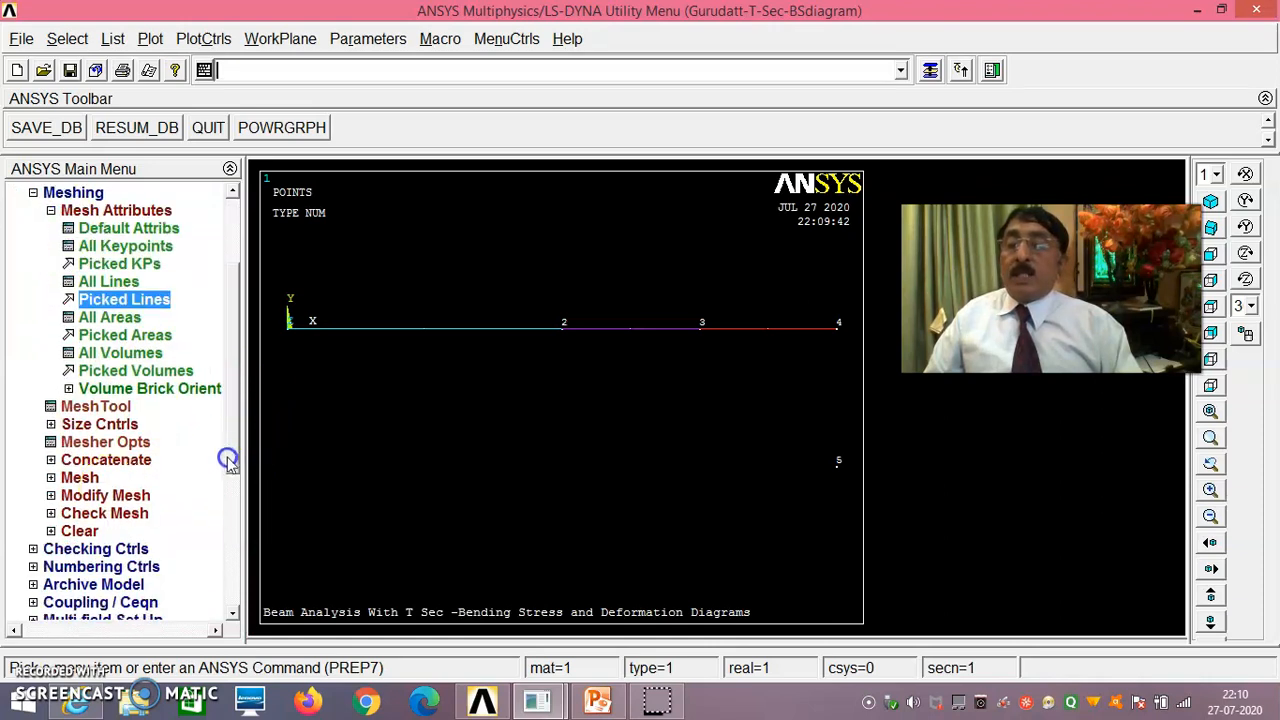
{"action": "left_click", "coordinate": [100, 424]}
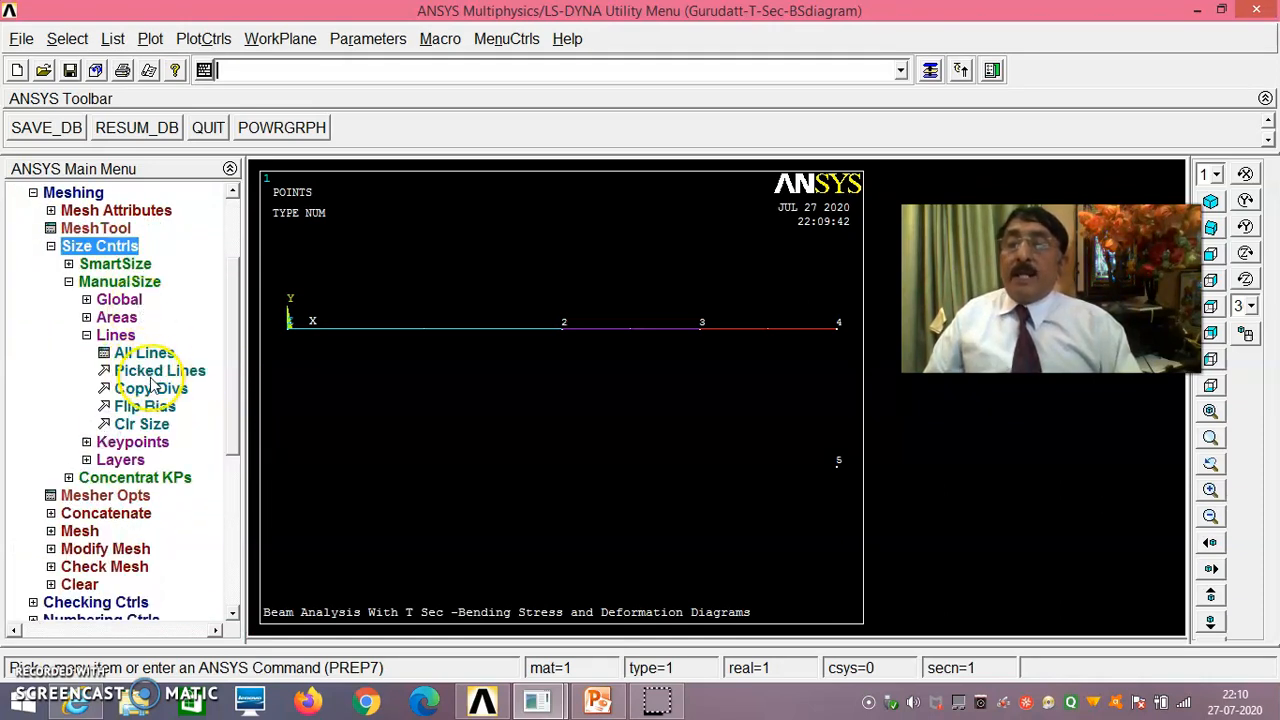
{"action": "left_click", "coordinate": [150, 371]}
{"action": "left_click", "coordinate": [441, 354]}
{"action": "left_click", "coordinate": [607, 358]}
{"action": "left_click", "coordinate": [763, 350]}
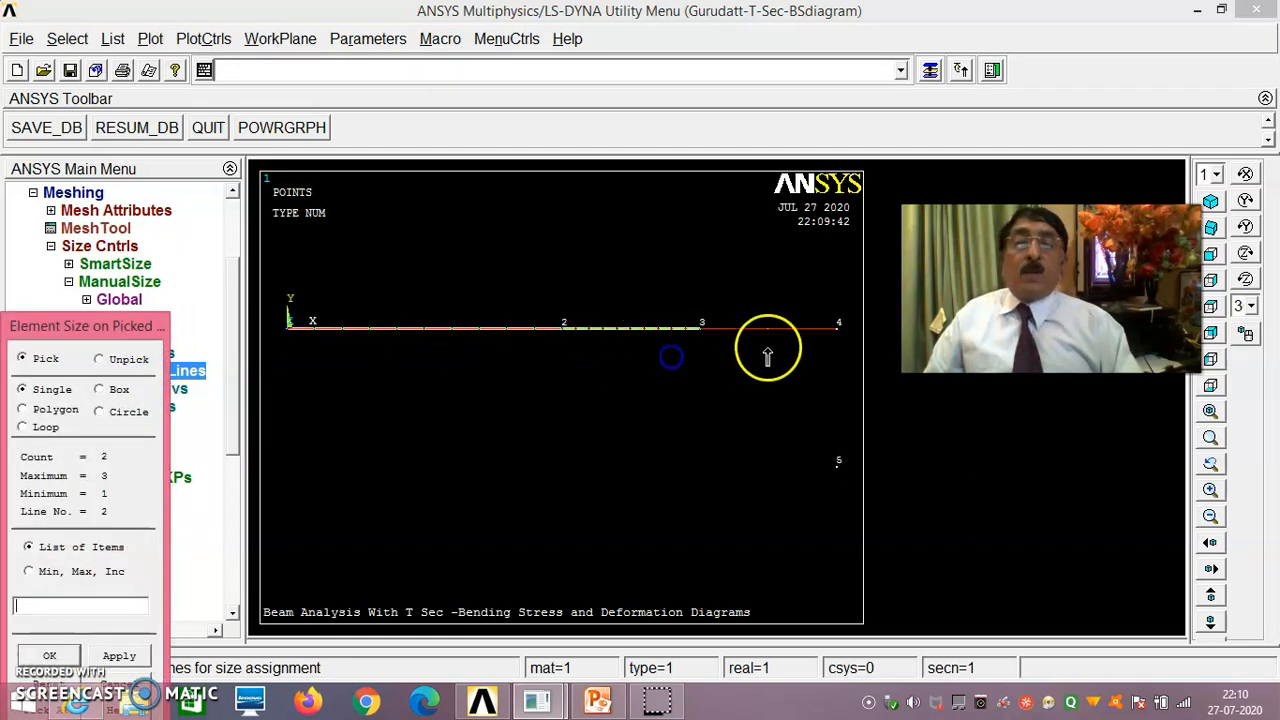
{"action": "left_click_drag", "start_coordinate": [68, 326], "coordinate": [113, 228]}
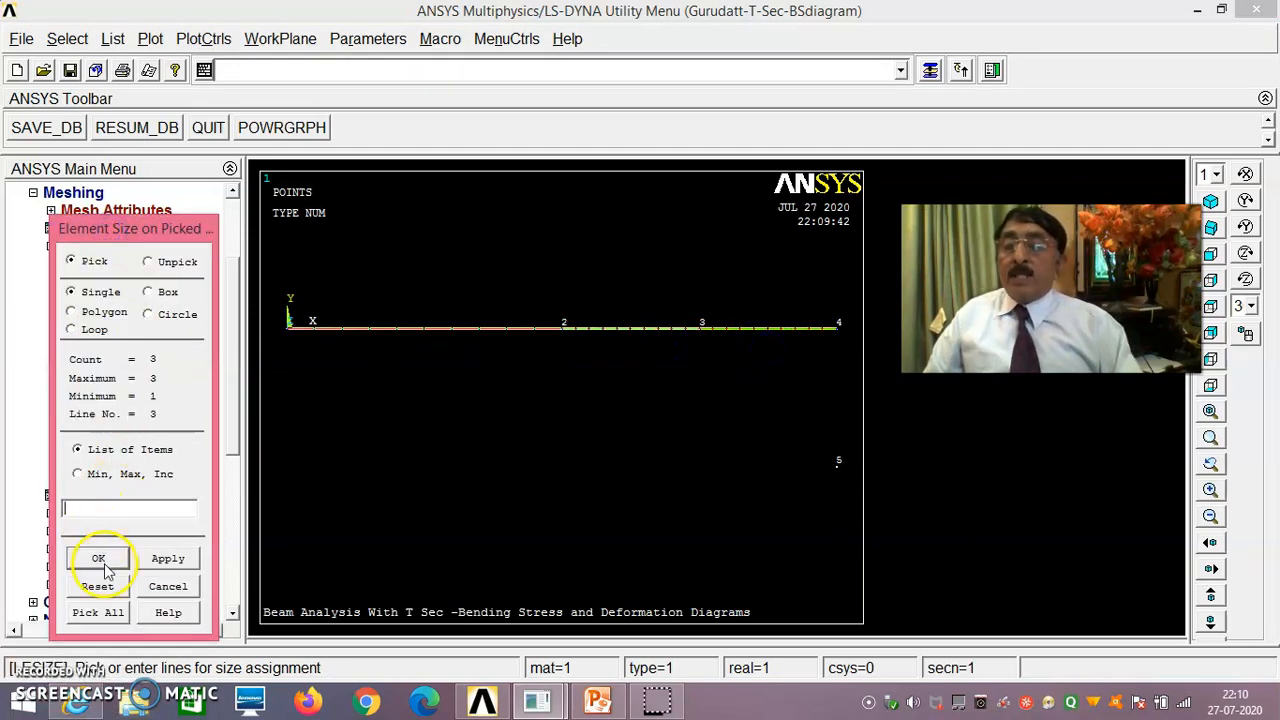
{"action": "left_click", "coordinate": [98, 558]}
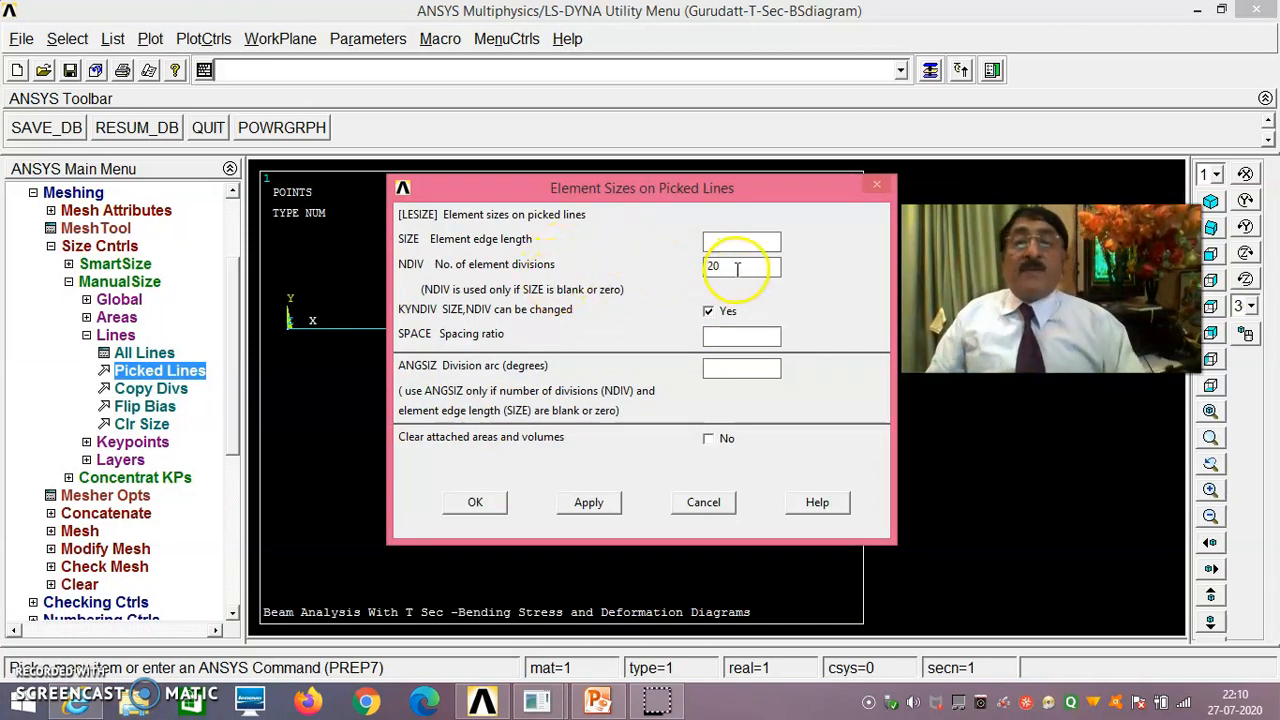
{"action": "left_click", "coordinate": [476, 503]}
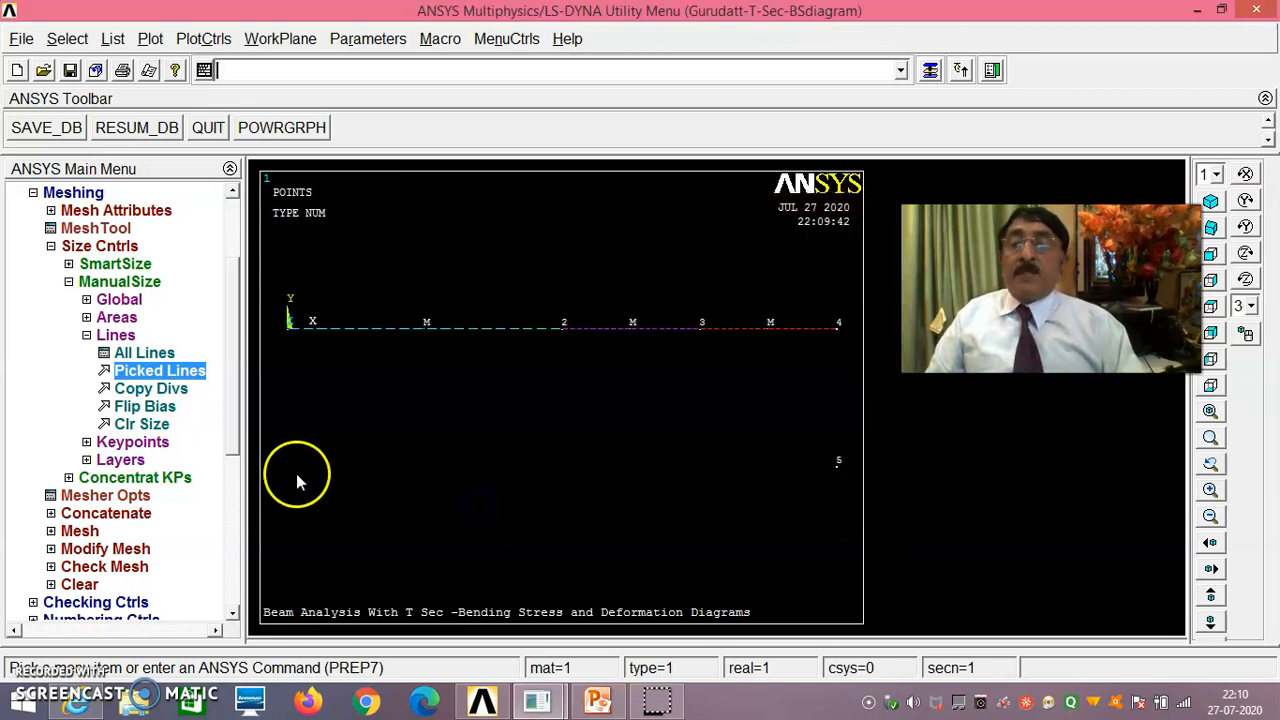
- Mesh all three beam lines
{"action": "left_click", "coordinate": [86, 533]}
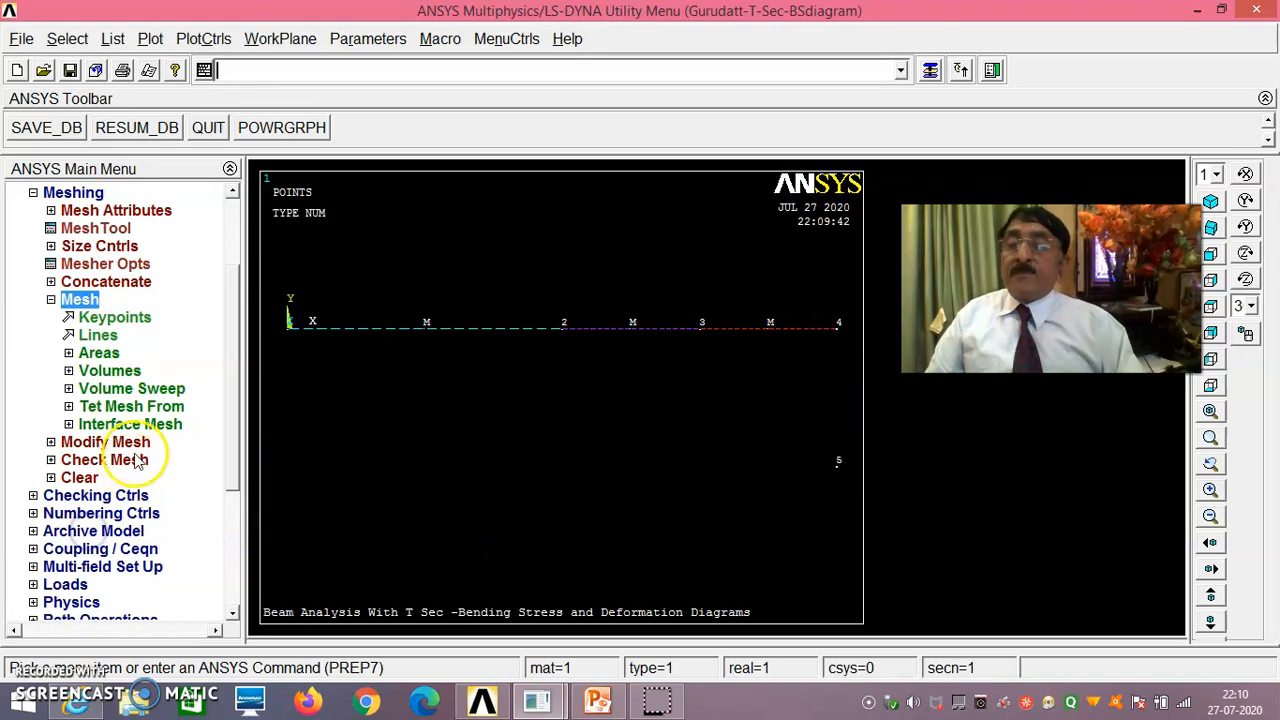
{"action": "left_click", "coordinate": [104, 336]}
{"action": "left_click_drag", "start_coordinate": [110, 340], "coordinate": [192, 191]}
{"action": "left_click", "coordinate": [144, 564]}
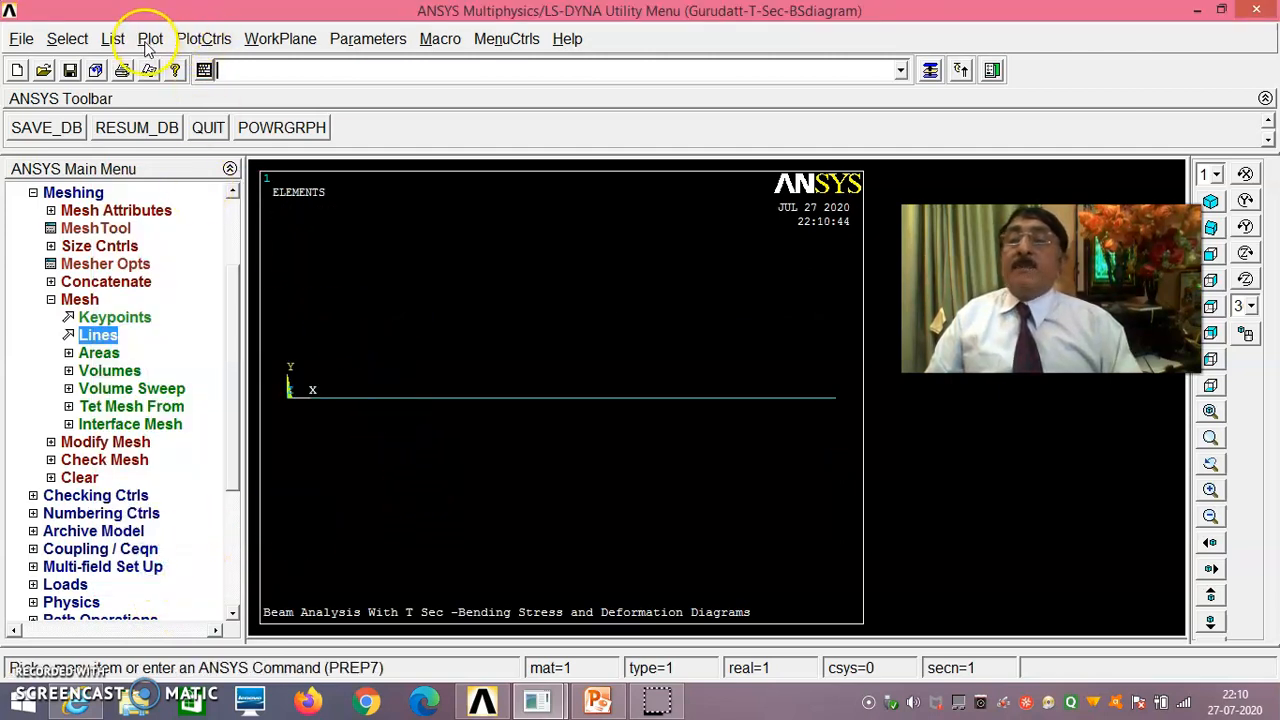
- List the elements with their nodes and attributes, check the end of the listing and close it
{"action": "left_click", "coordinate": [113, 38]}
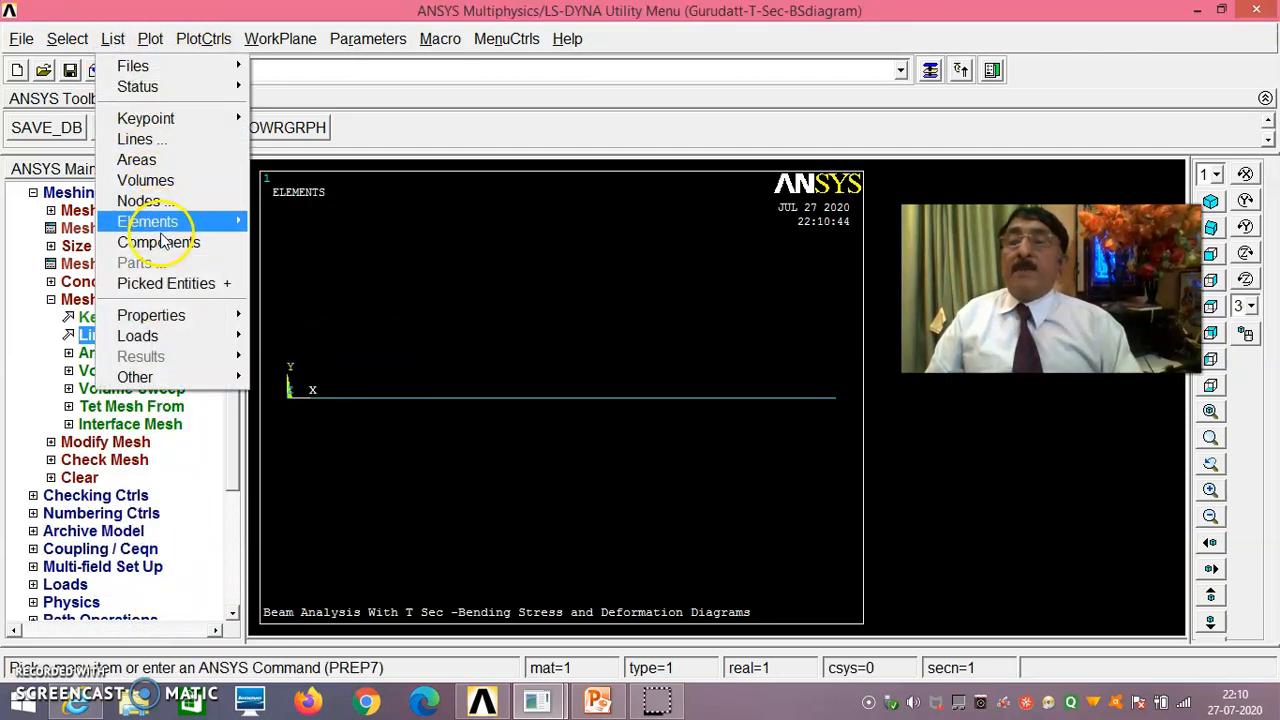
{"action": "left_click", "coordinate": [411, 309]}
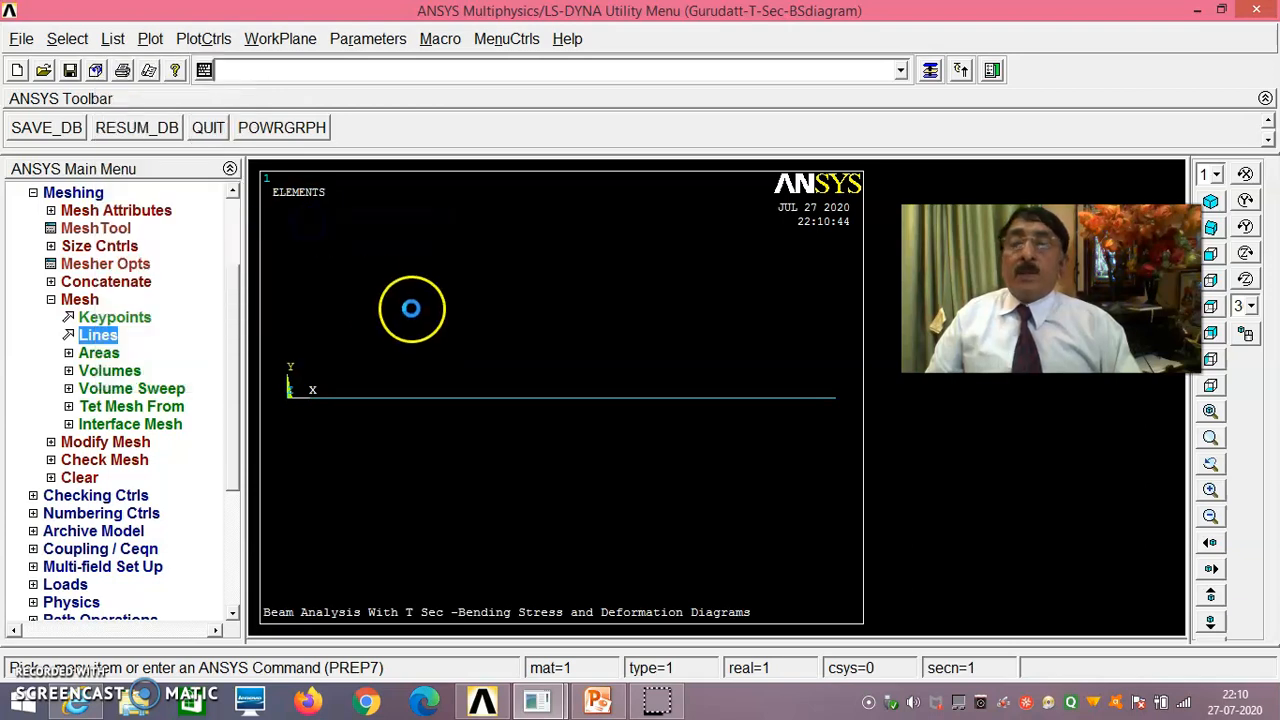
{"action": "scroll", "coordinate": [405, 314], "scroll_direction": "down", "scroll_amount": 10}
{"action": "scroll", "coordinate": [407, 314], "scroll_direction": "down", "scroll_amount": 1}
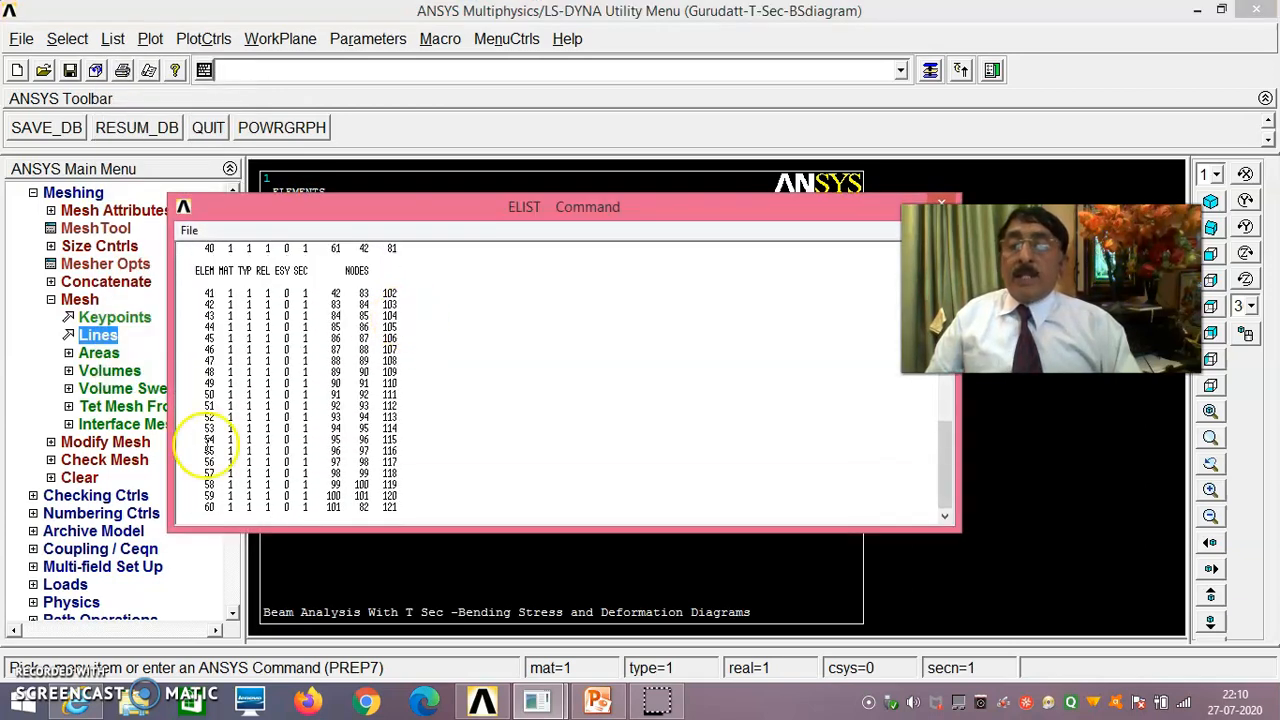
{"action": "left_click", "coordinate": [189, 232]}
{"action": "left_click", "coordinate": [210, 313]}
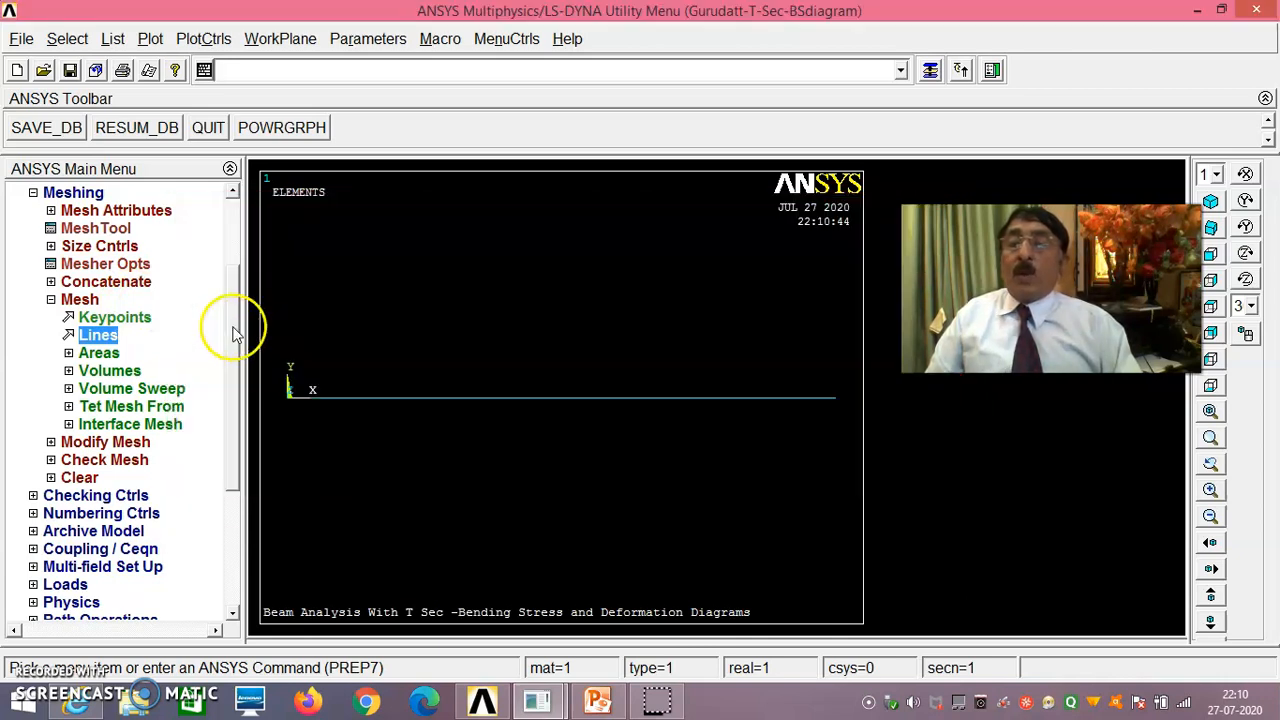
- Turn on the display of element shapes so the meshed beam lines are drawn with their cross-section
{"action": "scroll", "coordinate": [228, 340], "scroll_direction": "down", "scroll_amount": 1}
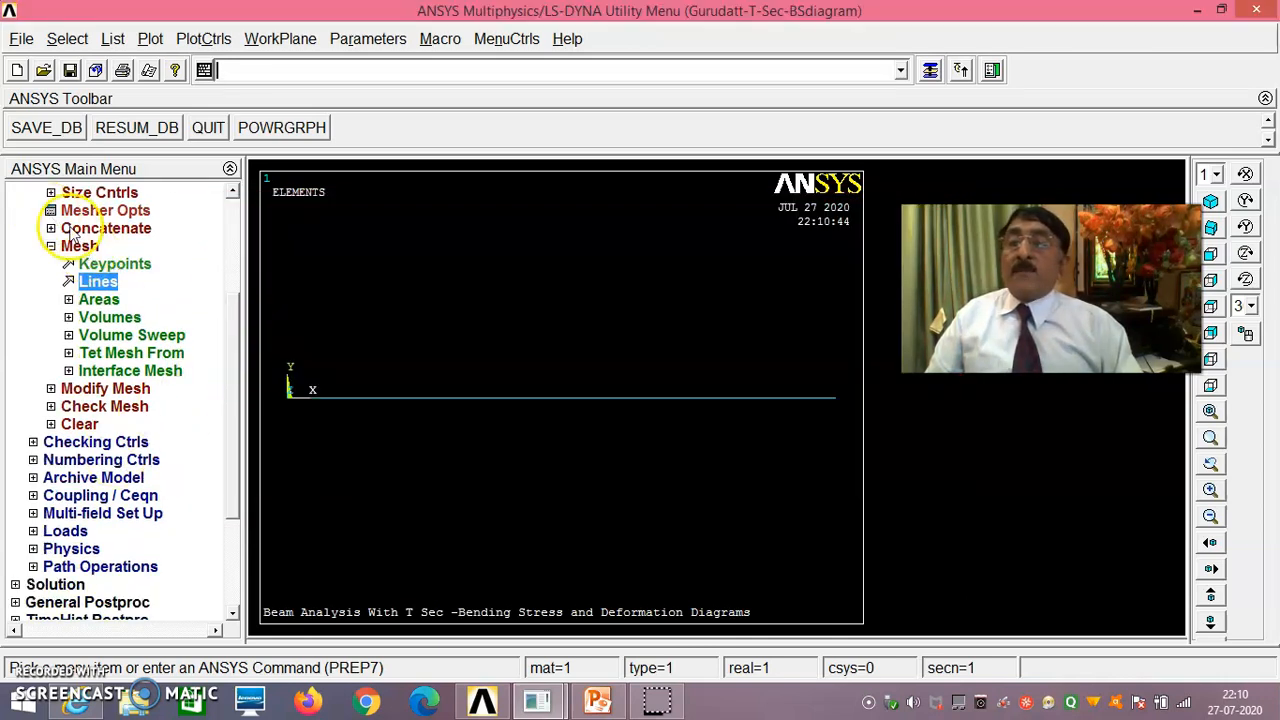
{"action": "left_click", "coordinate": [200, 38]}
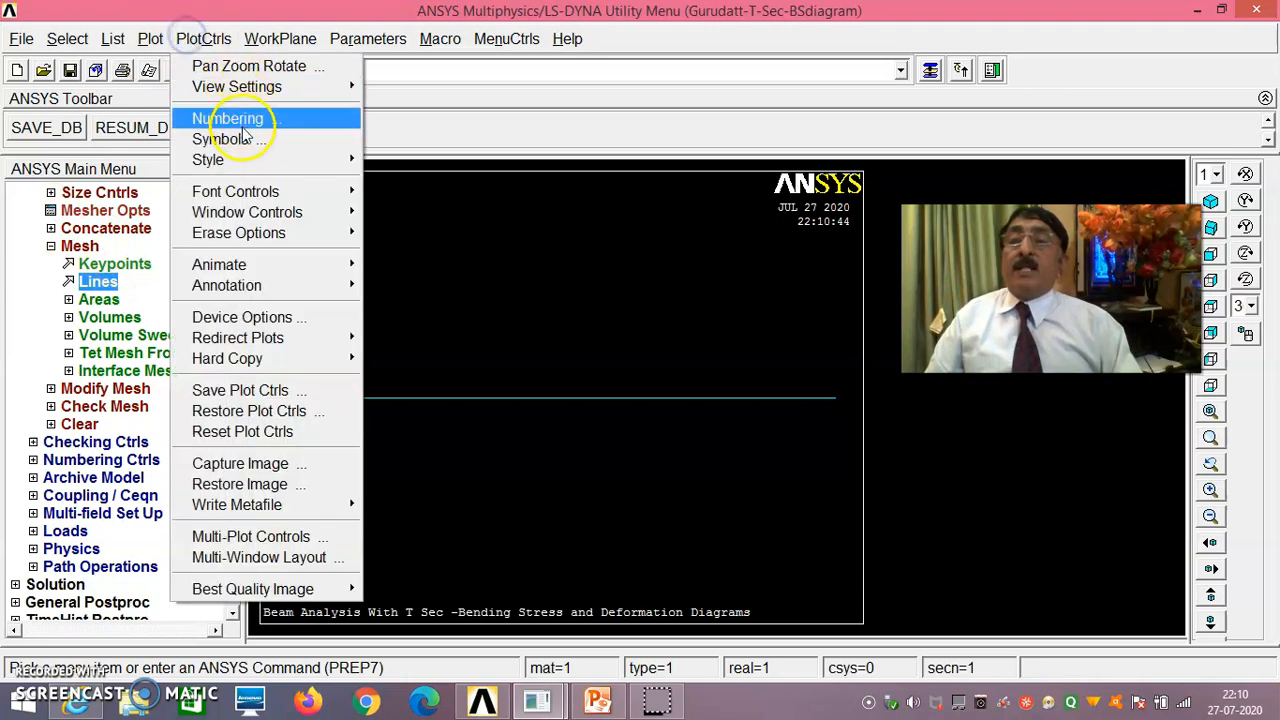
{"action": "mouse_move", "coordinate": [250, 163]}
{"action": "left_click", "coordinate": [405, 183]}
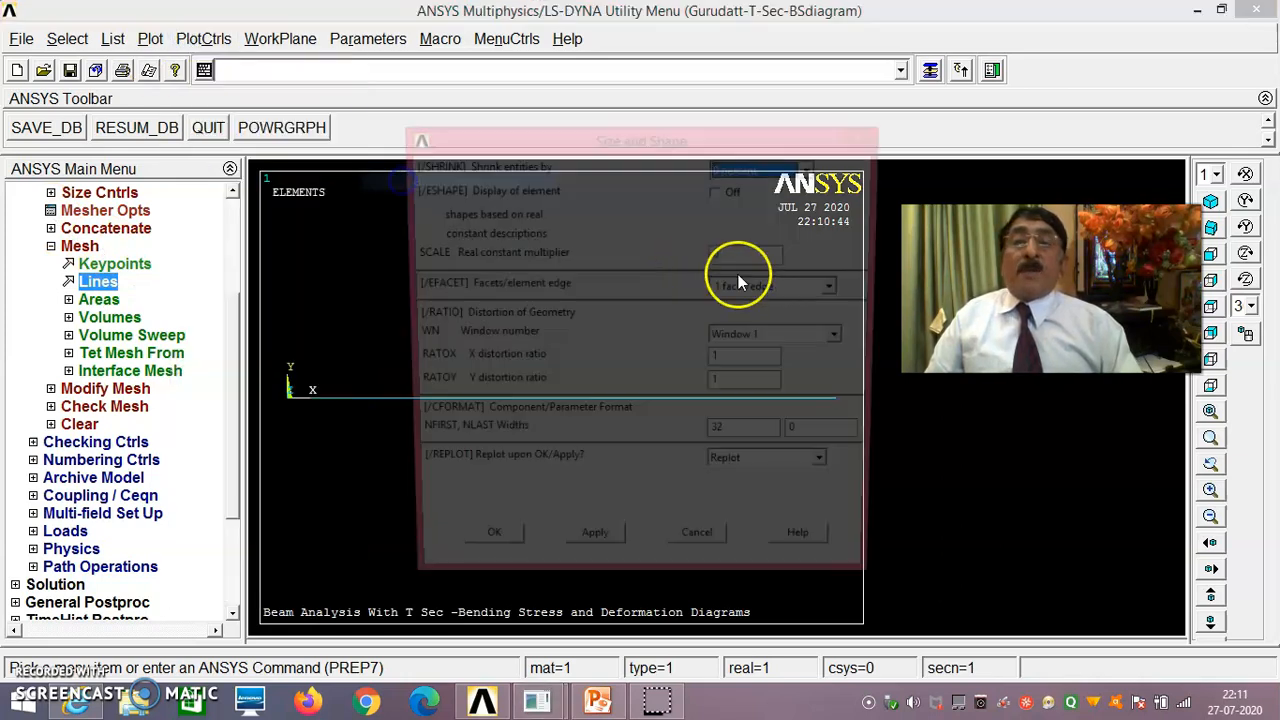
{"action": "left_click", "coordinate": [719, 192]}
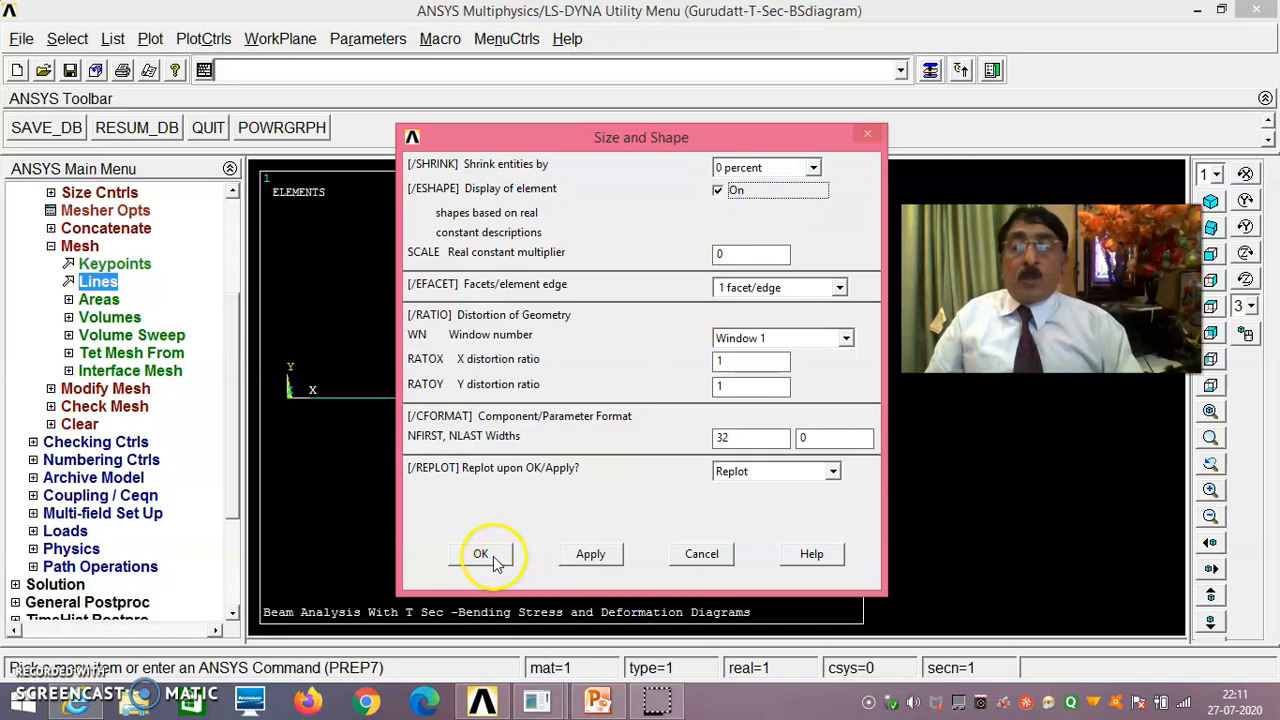
{"action": "left_click", "coordinate": [481, 554]}
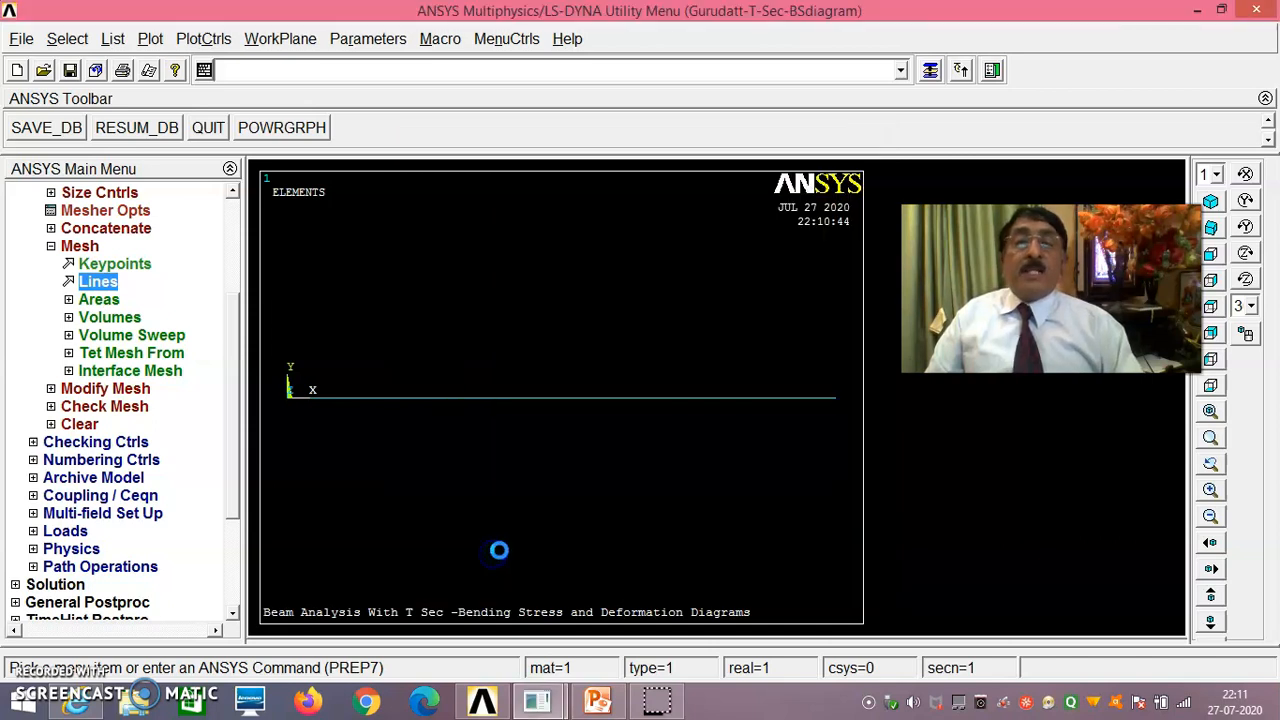
- Inspect the T-section mesh in isometric view and close up at the beam's far end, and return to a fitted front view
{"action": "left_click", "coordinate": [1210, 203]}
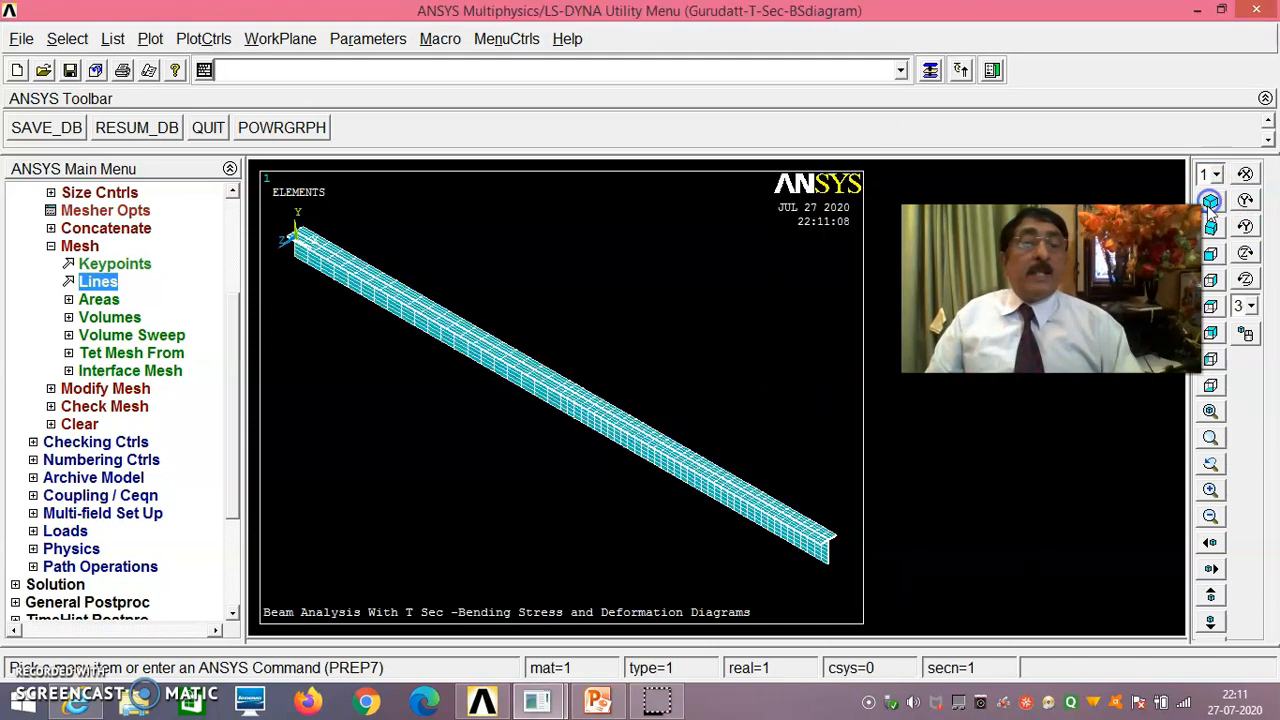
{"action": "left_click", "coordinate": [1210, 437]}
{"action": "left_click", "coordinate": [829, 525]}
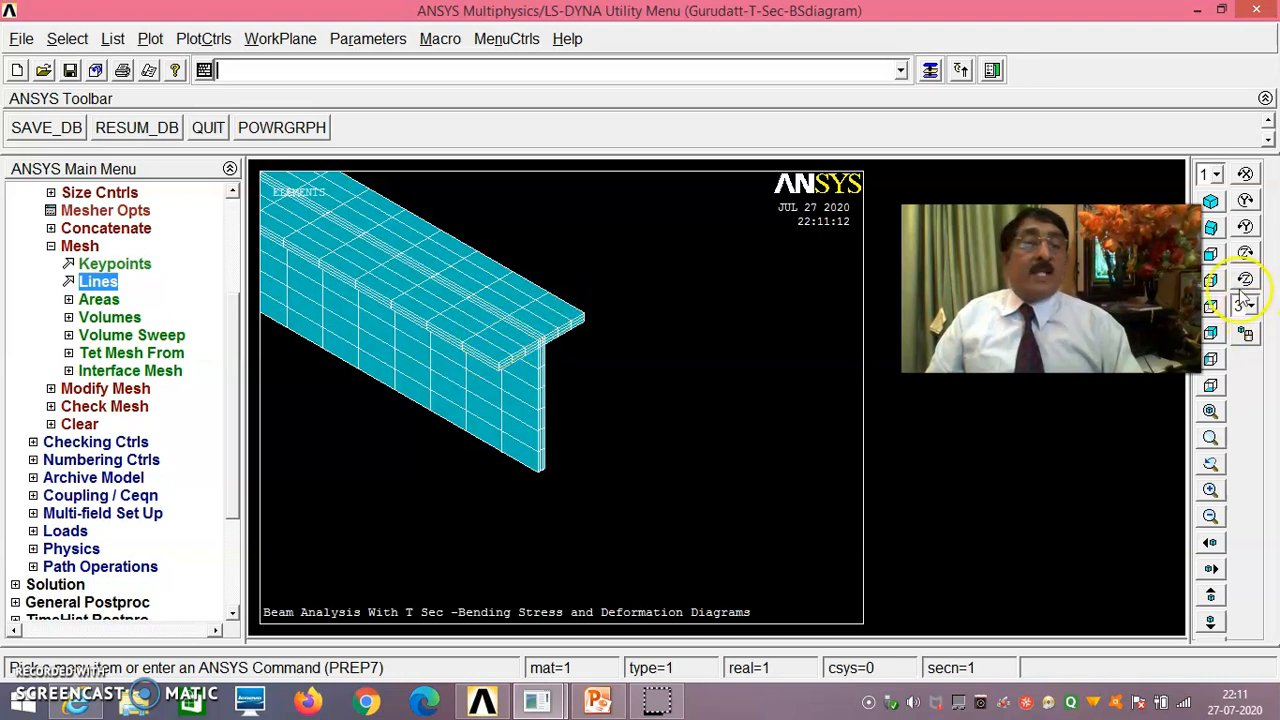
{"action": "left_click", "coordinate": [1212, 256]}
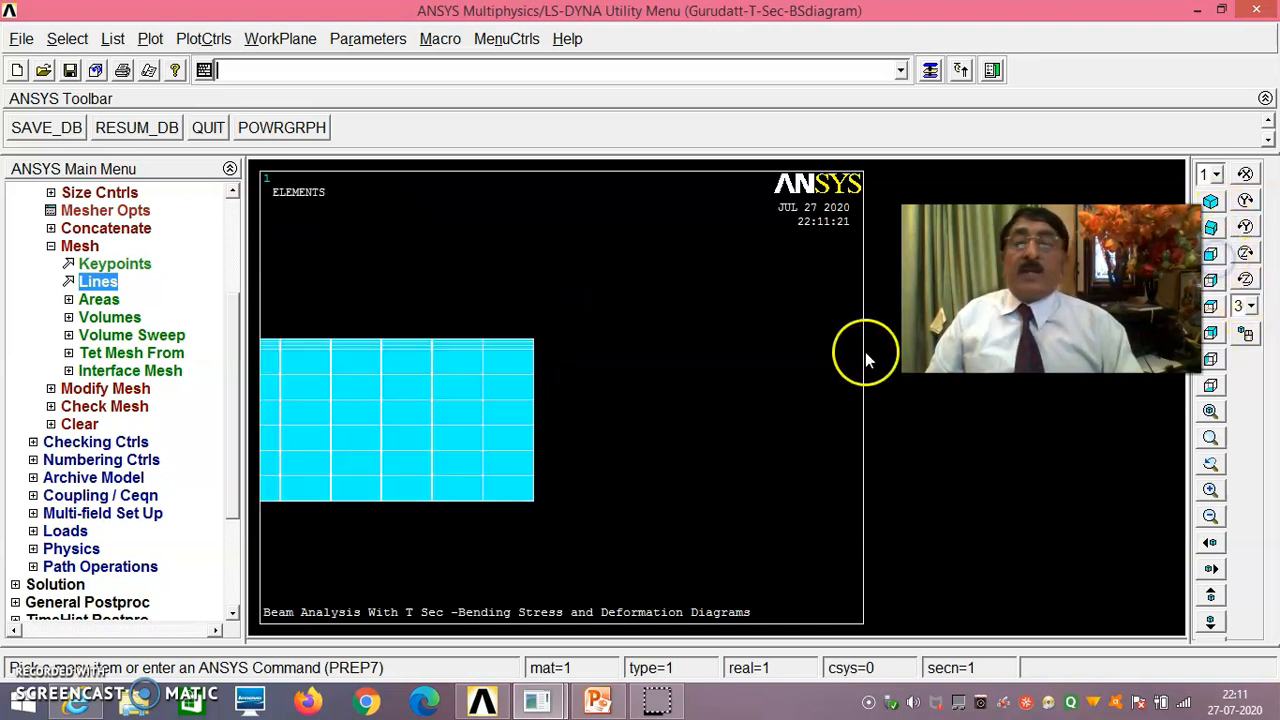
{"action": "left_click", "coordinate": [1211, 412]}
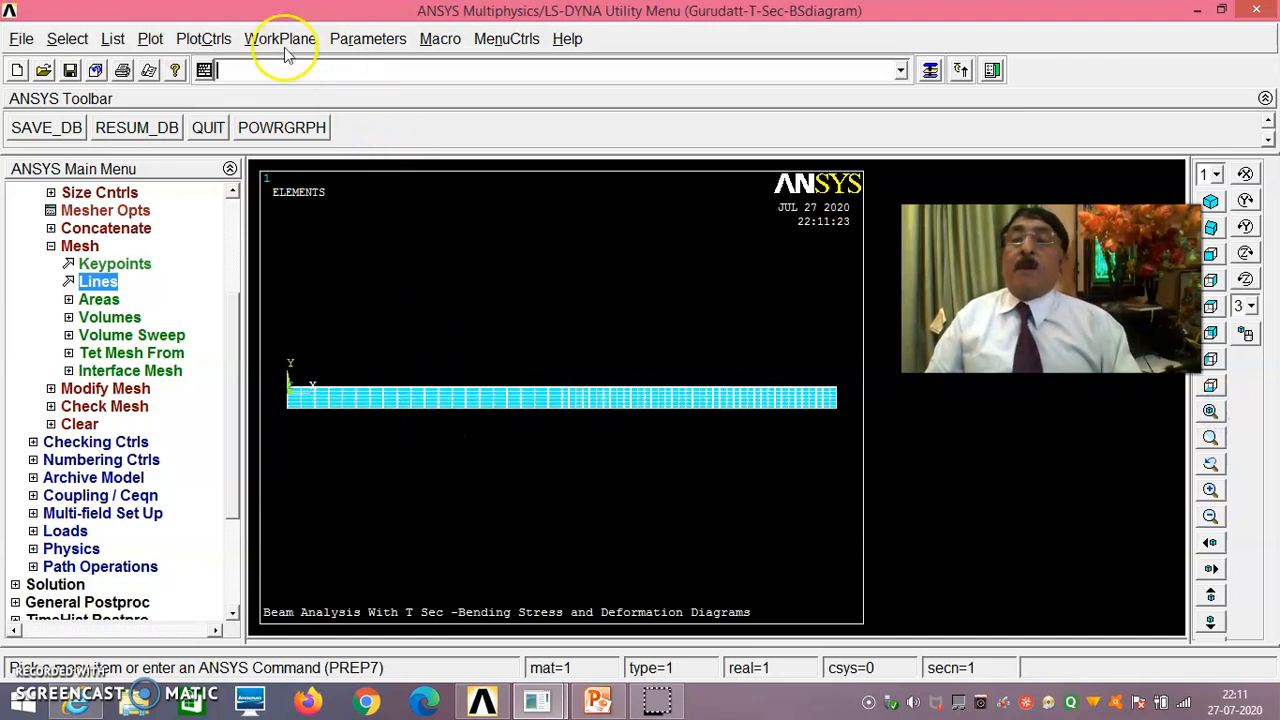
- Turn off the display of element shapes so the beam is drawn as a plain line
{"action": "left_click", "coordinate": [200, 38]}
{"action": "mouse_move", "coordinate": [235, 162]}
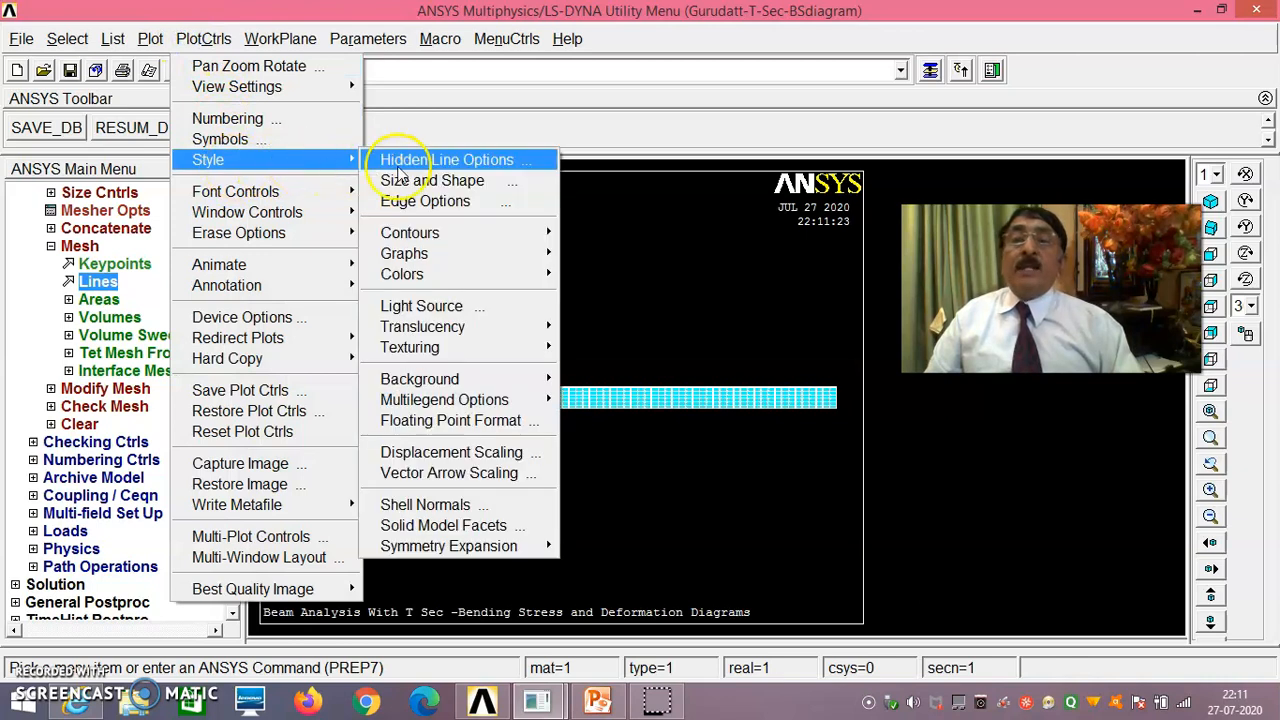
{"action": "left_click", "coordinate": [410, 177]}
{"action": "left_click", "coordinate": [719, 191]}
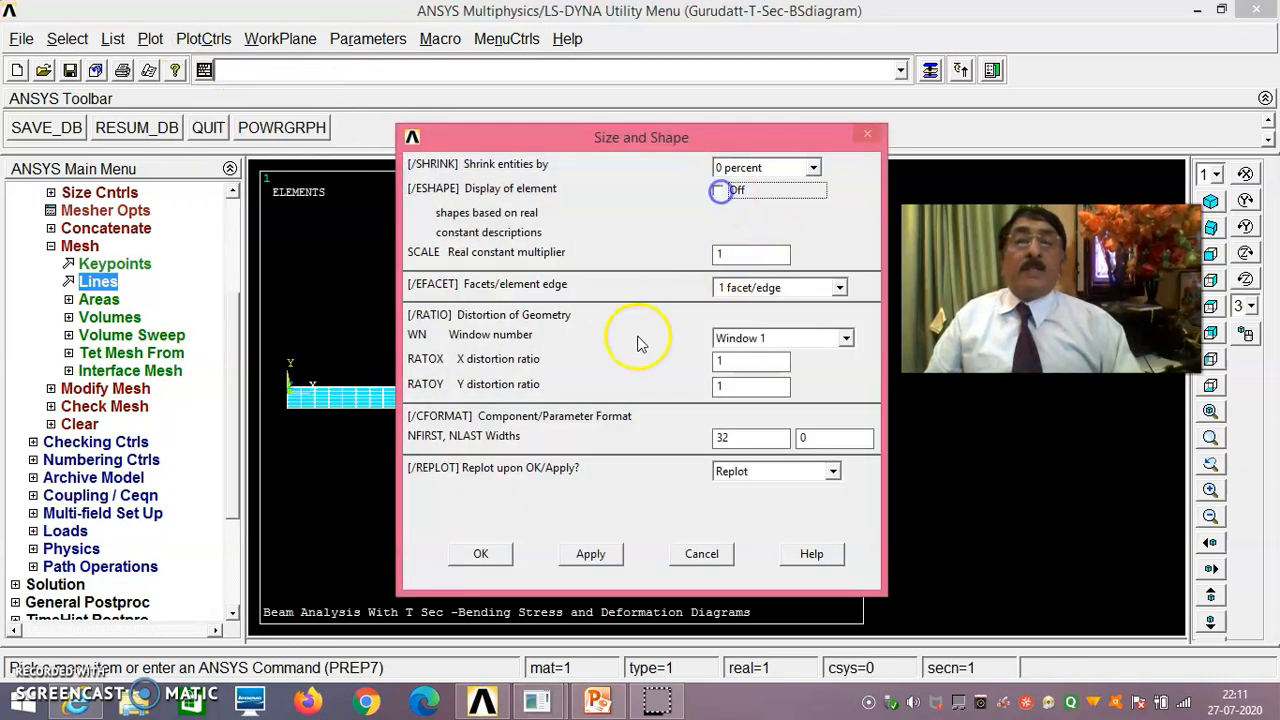
{"action": "left_click", "coordinate": [503, 556]}
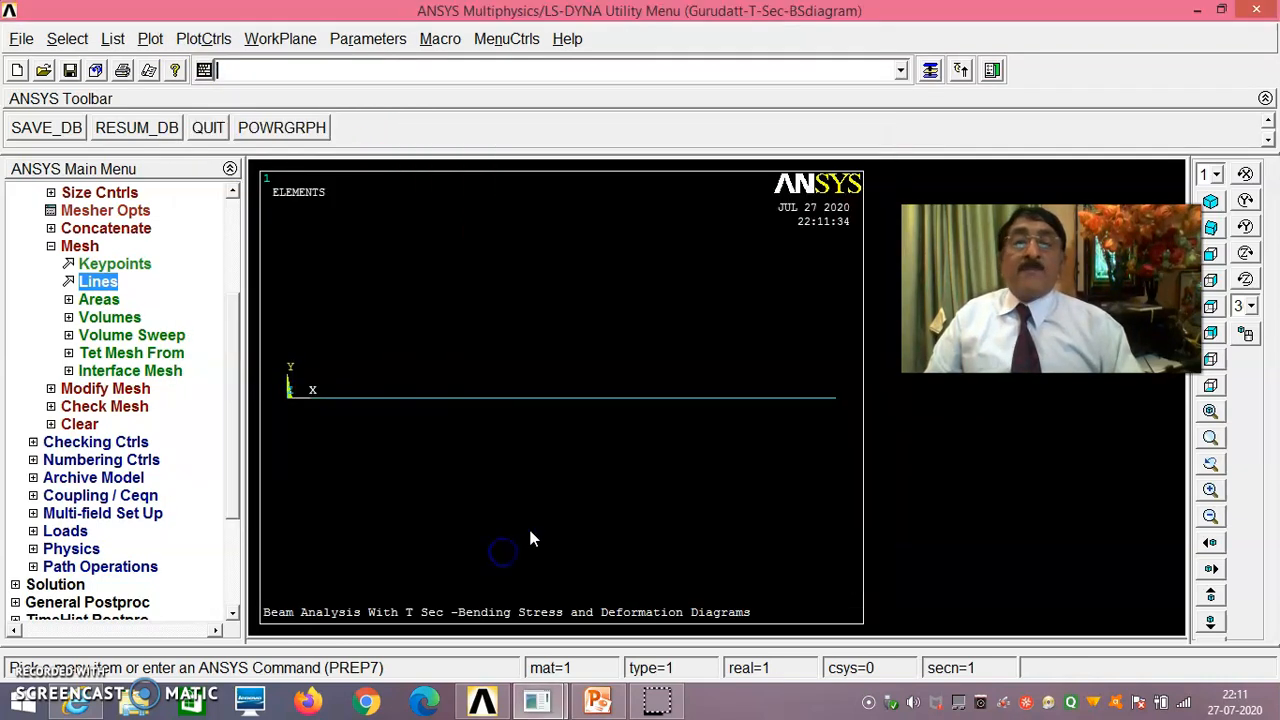
- Constrain UX, UY, UZ, ROTX and ROTY on the keypoints at both ends of the beam
{"action": "left_click", "coordinate": [70, 531]}
{"action": "left_click_drag", "start_coordinate": [238, 408], "coordinate": [237, 459]}
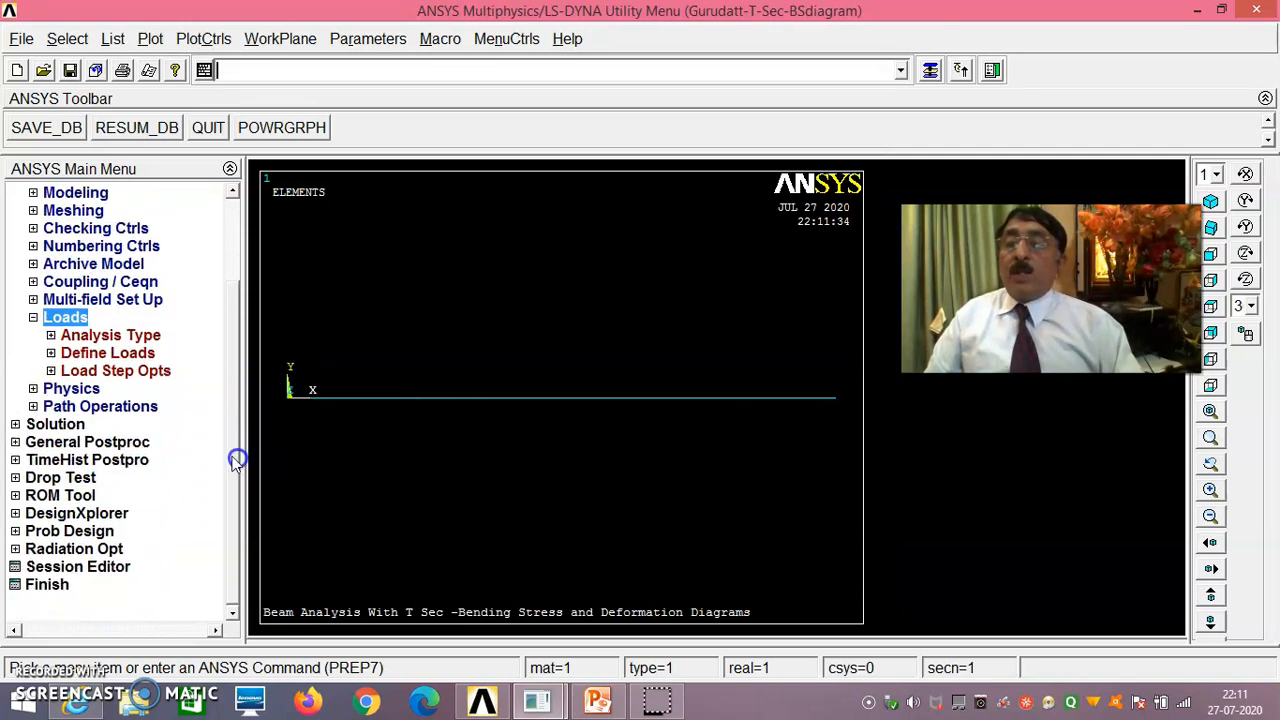
{"action": "left_click", "coordinate": [112, 354]}
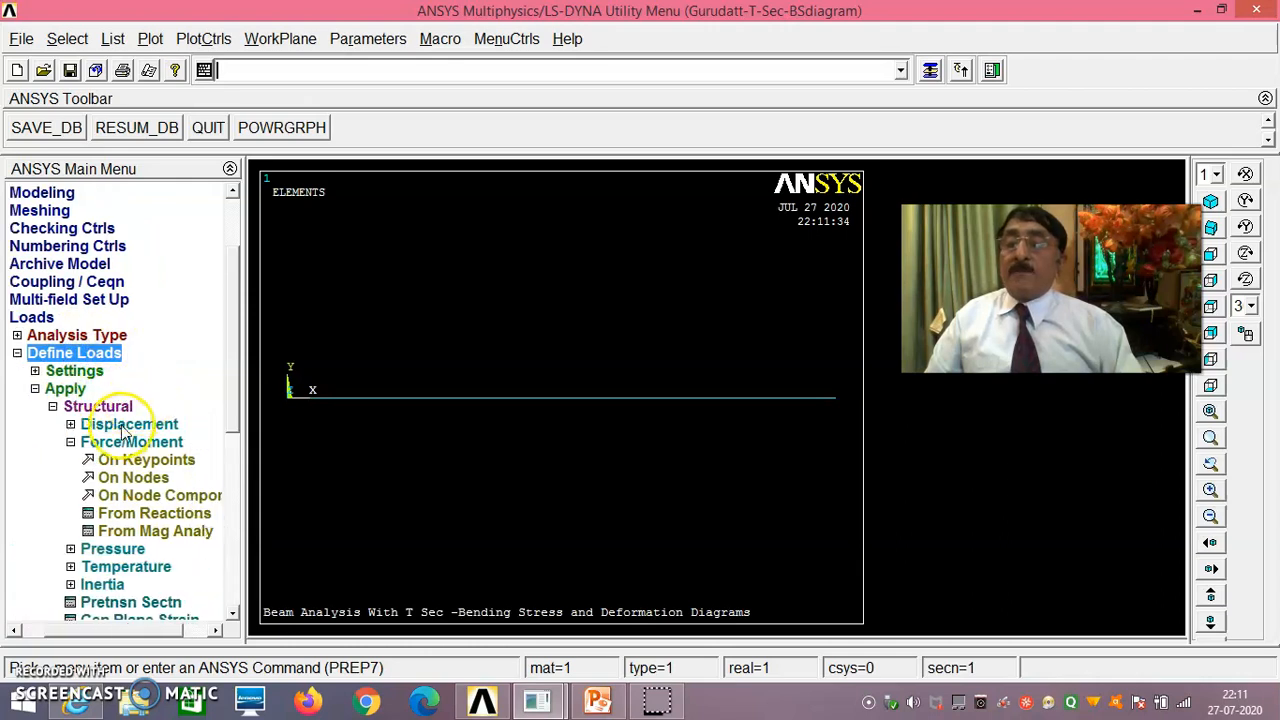
{"action": "left_click", "coordinate": [121, 426]}
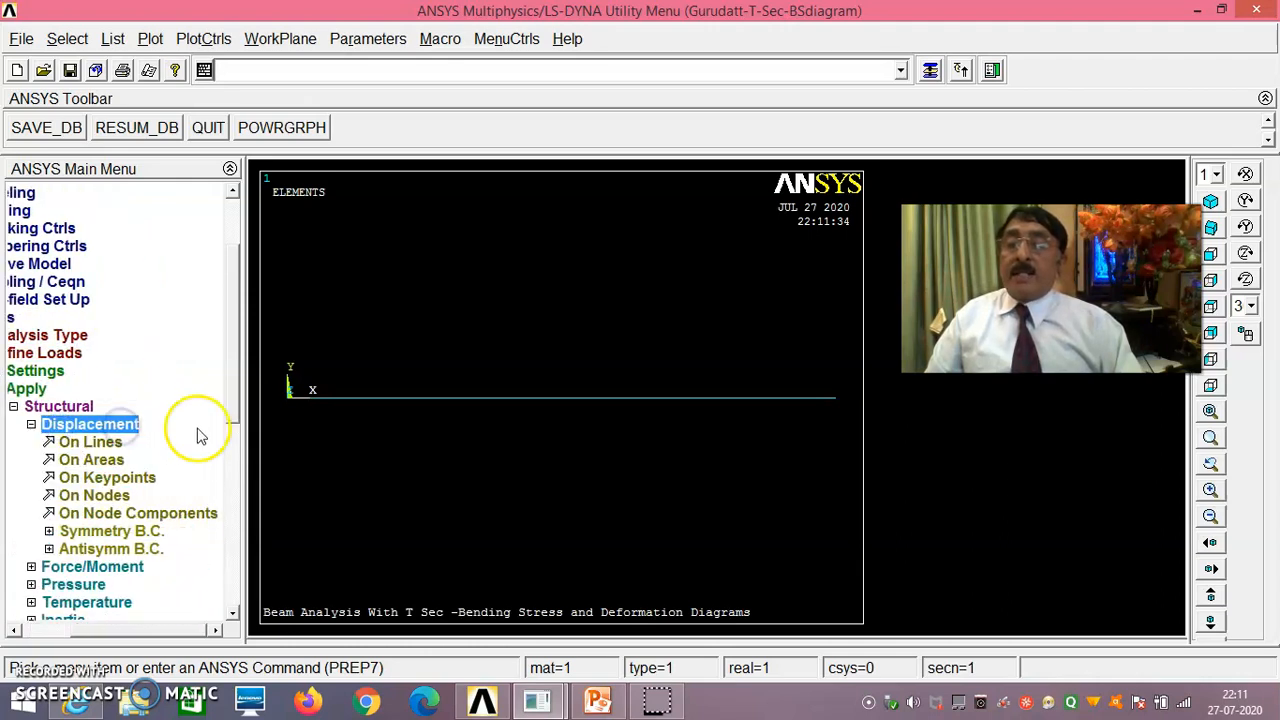
{"action": "left_click", "coordinate": [118, 478]}
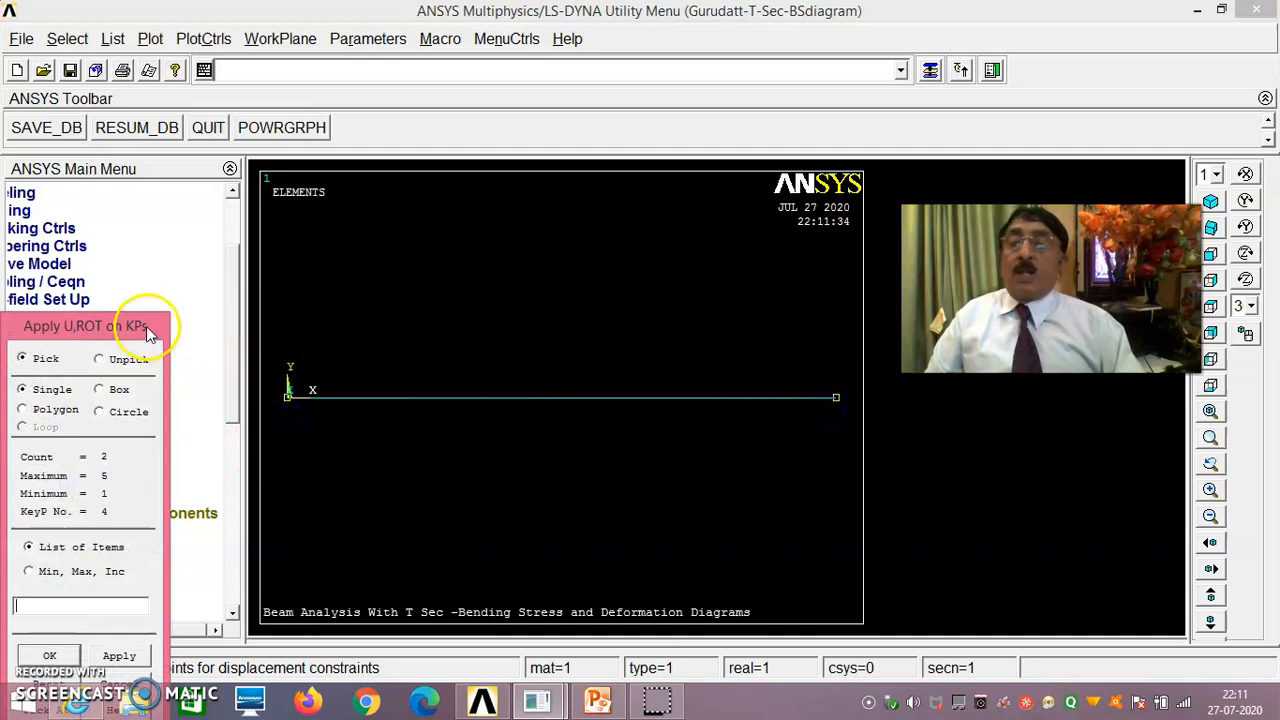
{"action": "left_click_drag", "start_coordinate": [148, 326], "coordinate": [323, 161]}
{"action": "left_click", "coordinate": [224, 489]}
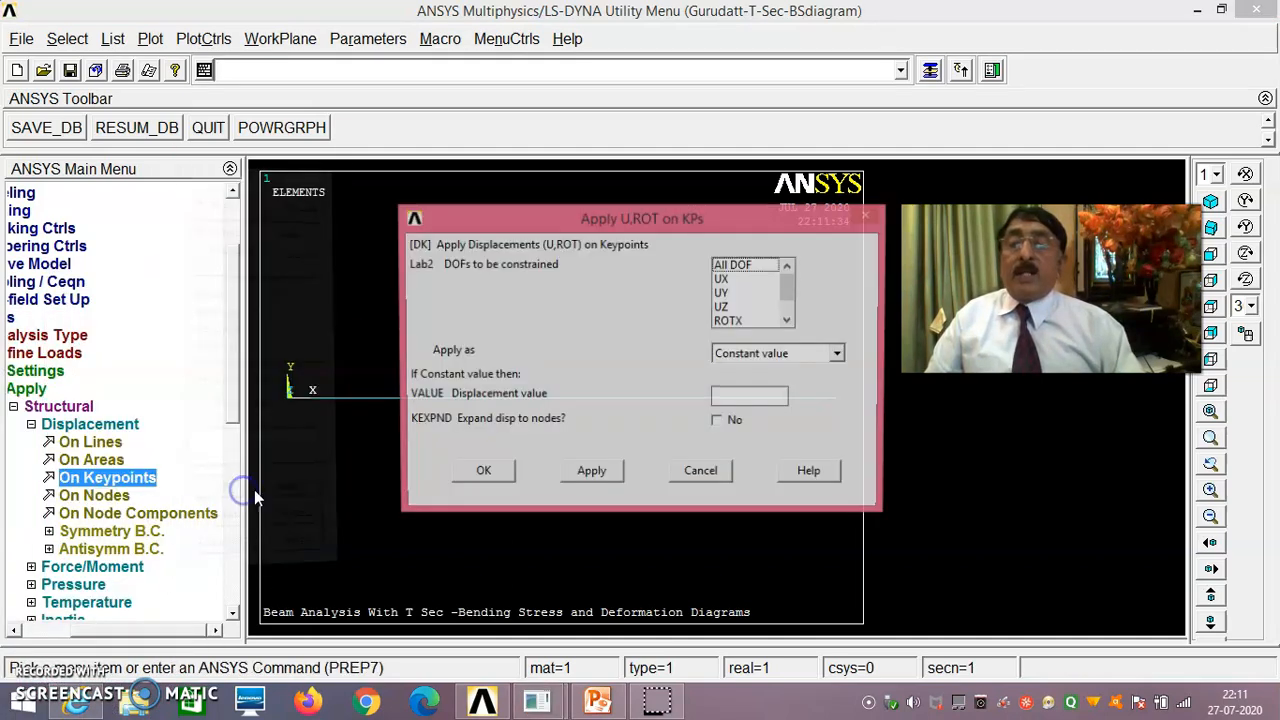
{"action": "left_click", "coordinate": [730, 279]}
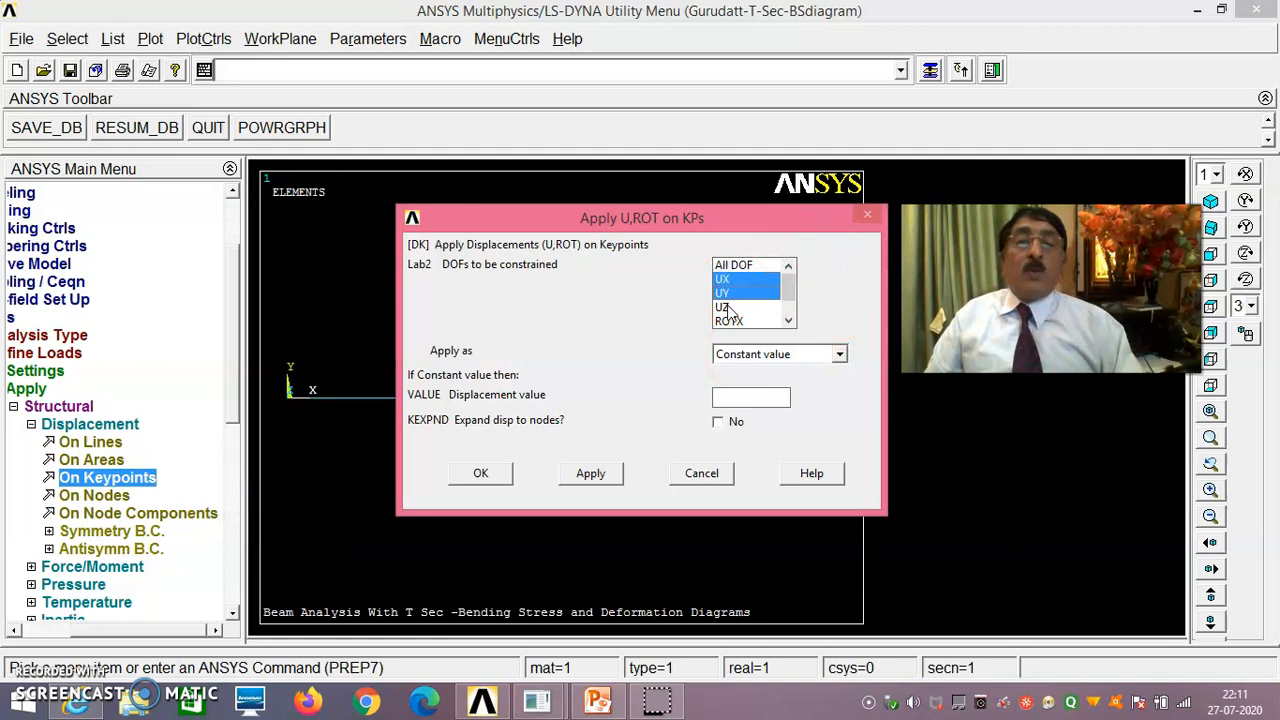
{"action": "left_click", "coordinate": [788, 321]}
{"action": "left_click", "coordinate": [788, 321]}
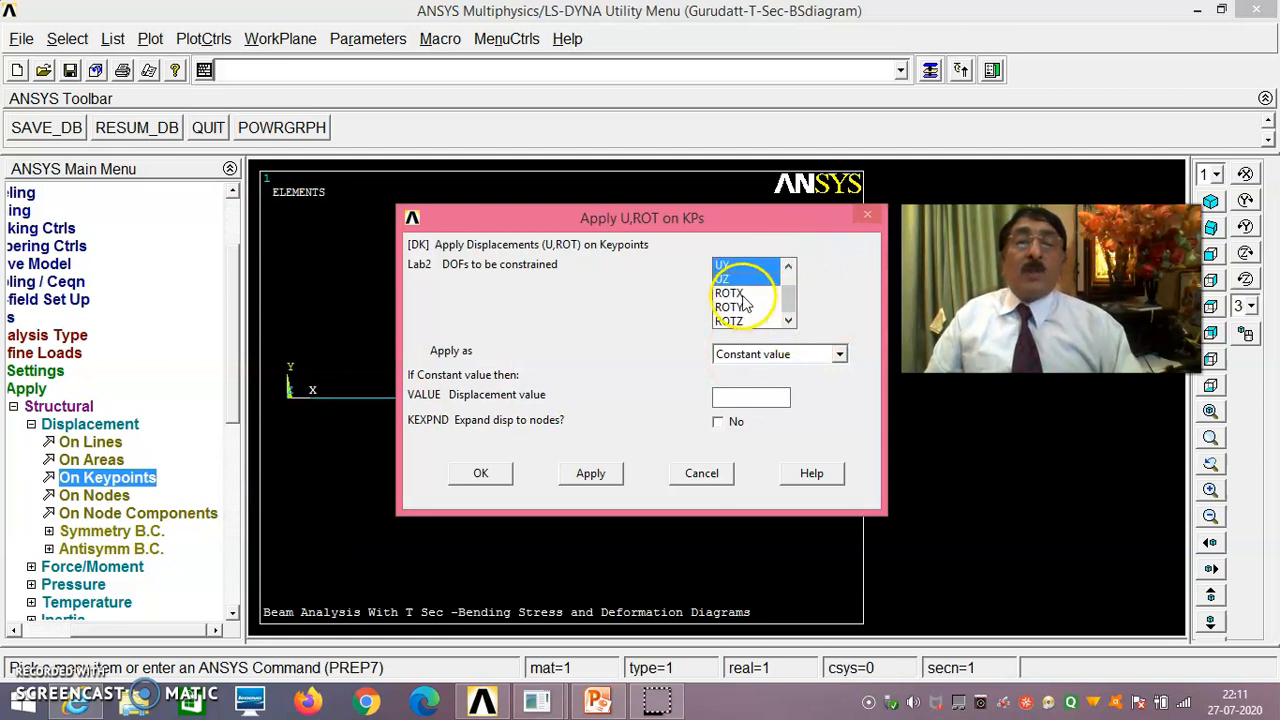
{"action": "left_click", "coordinate": [738, 297]}
{"action": "left_click", "coordinate": [751, 397]}
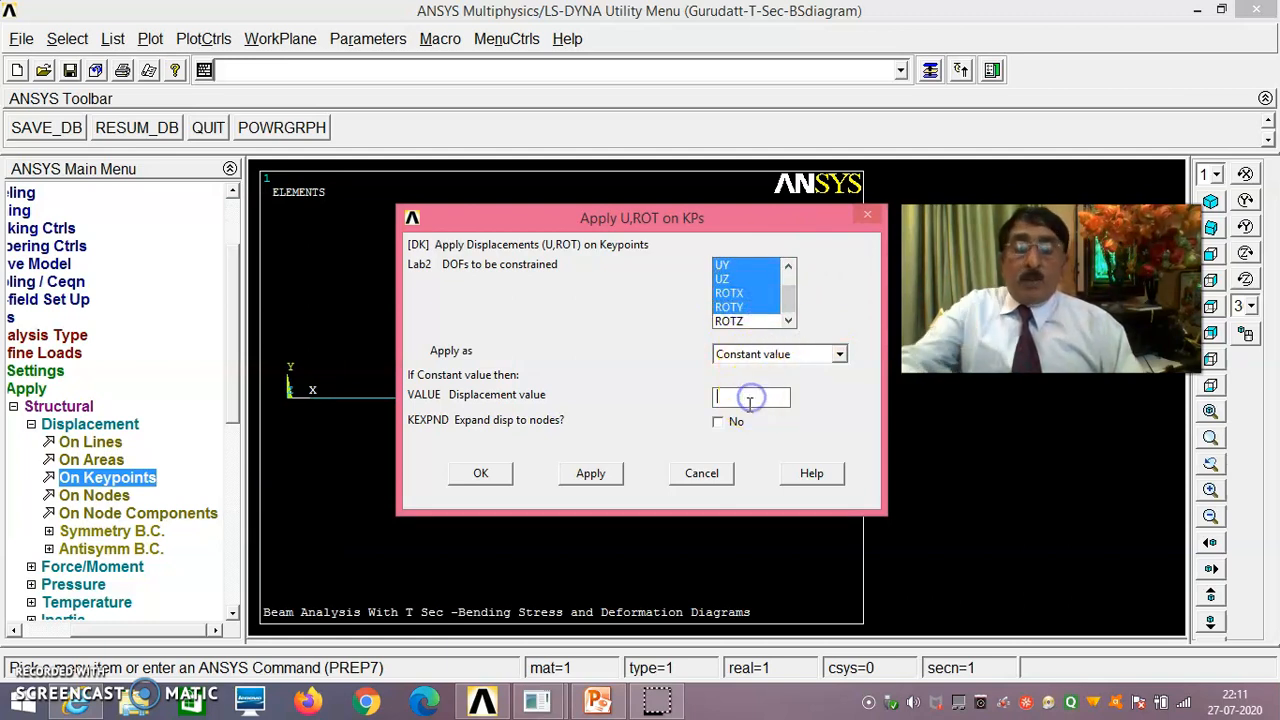
{"action": "left_click", "coordinate": [484, 473]}
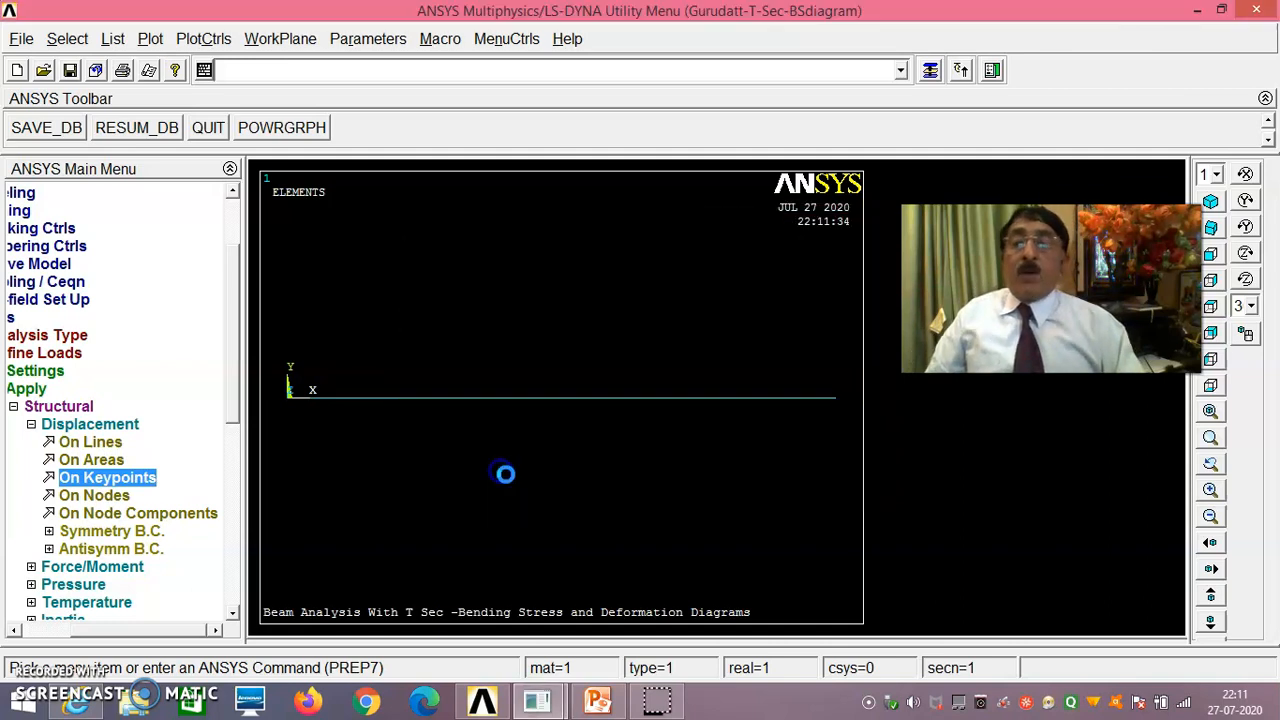
- Apply a constant downward force in the FY direction on keypoint 2 at the beam's midspan
{"action": "left_click", "coordinate": [92, 566]}
{"action": "left_click", "coordinate": [170, 460]}
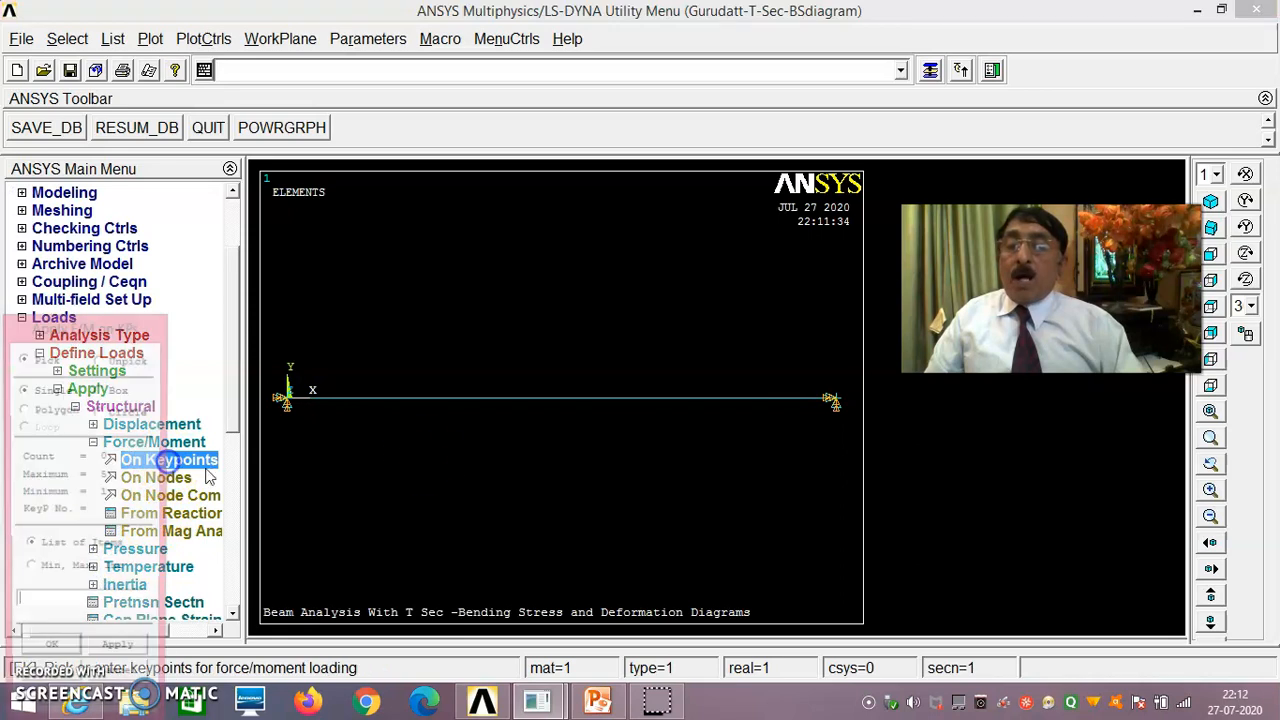
{"action": "left_click_drag", "start_coordinate": [126, 328], "coordinate": [181, 254]}
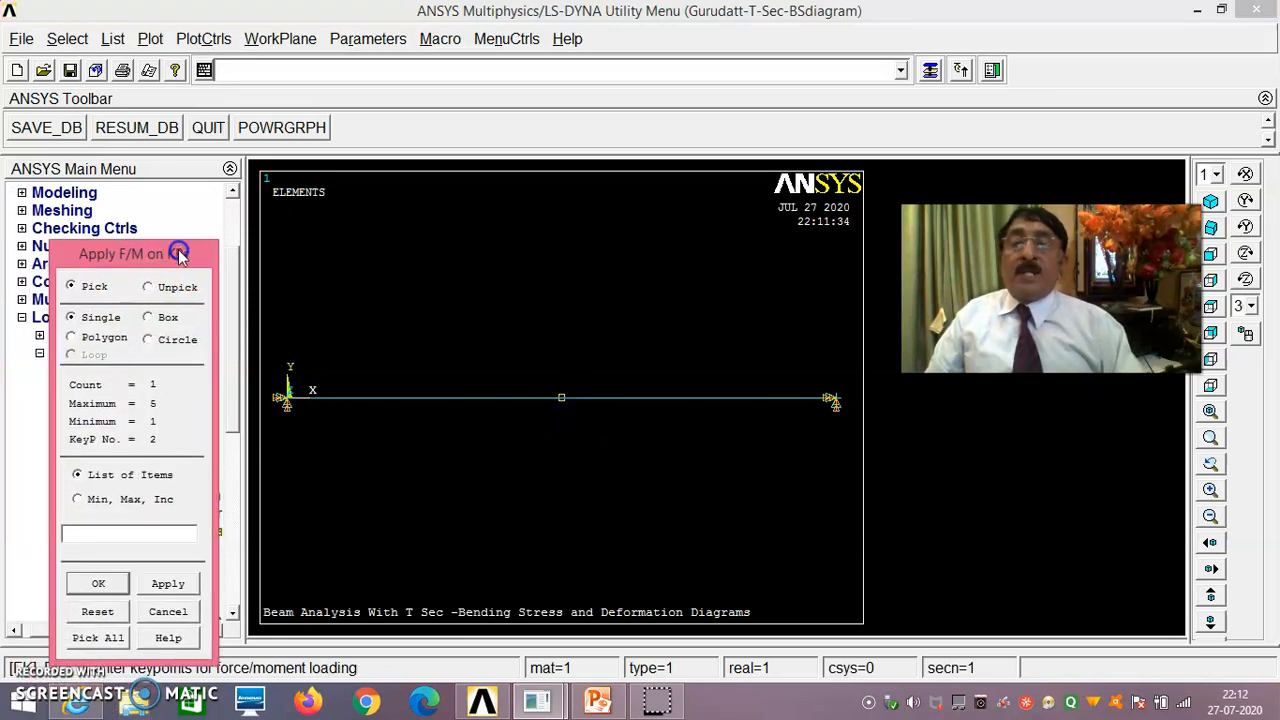
{"action": "left_click", "coordinate": [101, 580]}
{"action": "left_click", "coordinate": [775, 313]}
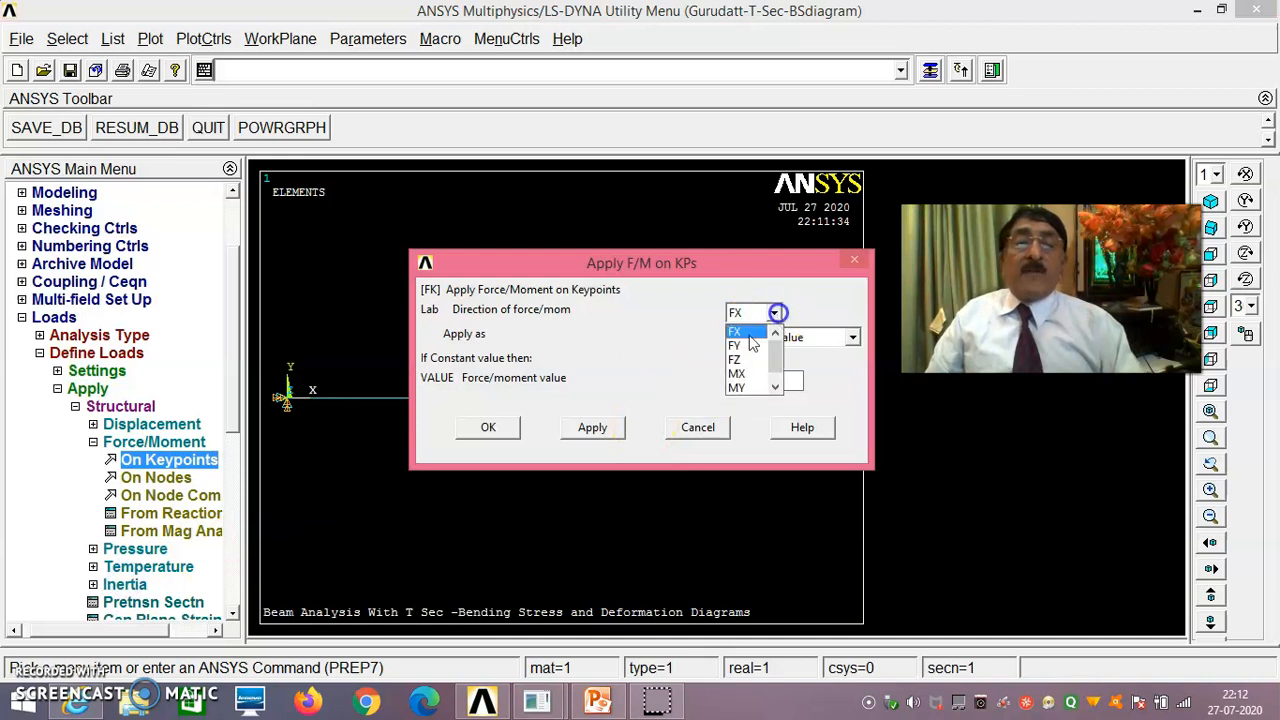
{"action": "left_click", "coordinate": [750, 345]}
{"action": "left_click", "coordinate": [755, 383]}
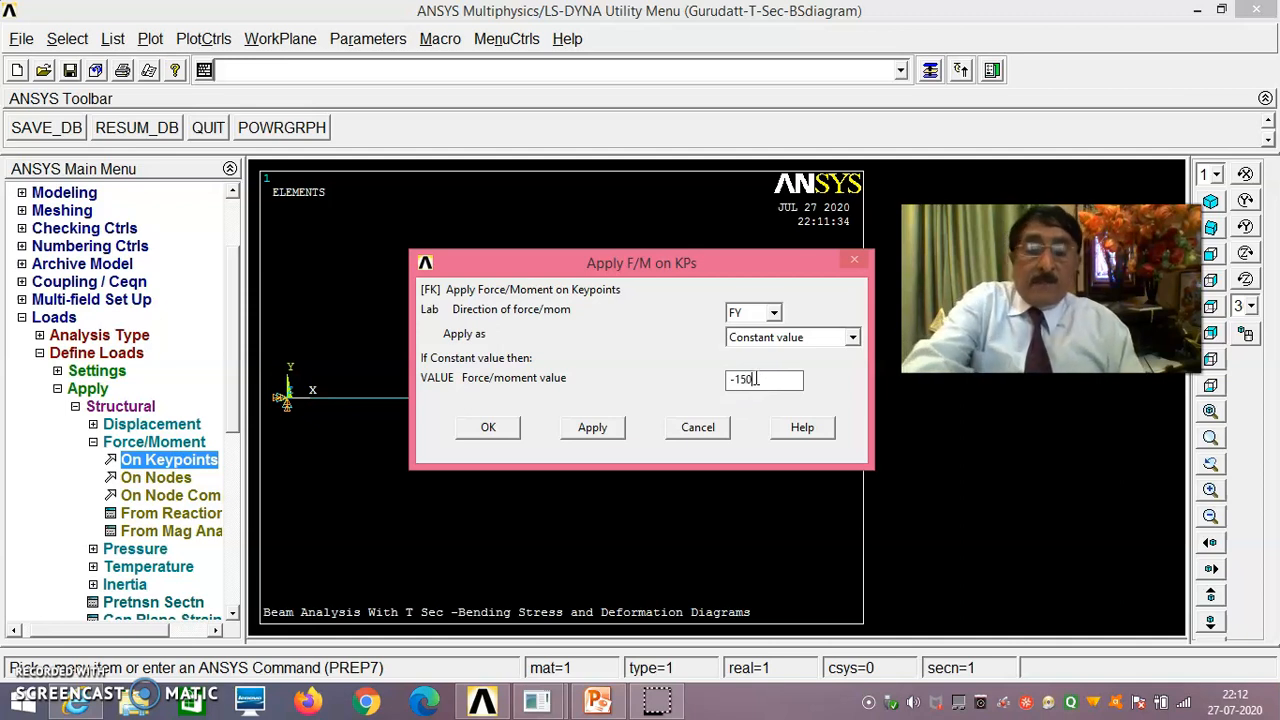
{"action": "left_click", "coordinate": [593, 427]}
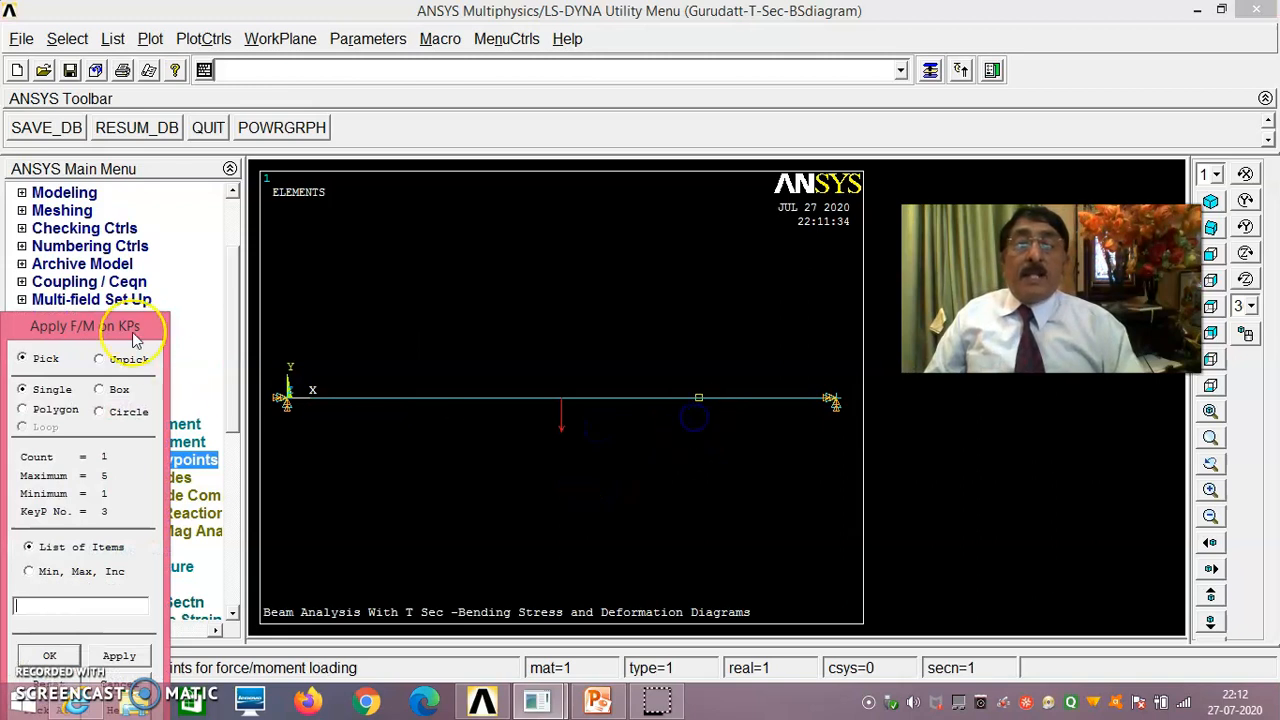
- Apply a constant FY force of -20000 on keypoint 3, between midspan and the beam's far end
{"action": "left_click_drag", "start_coordinate": [135, 340], "coordinate": [305, 185]}
{"action": "left_click", "coordinate": [229, 500]}
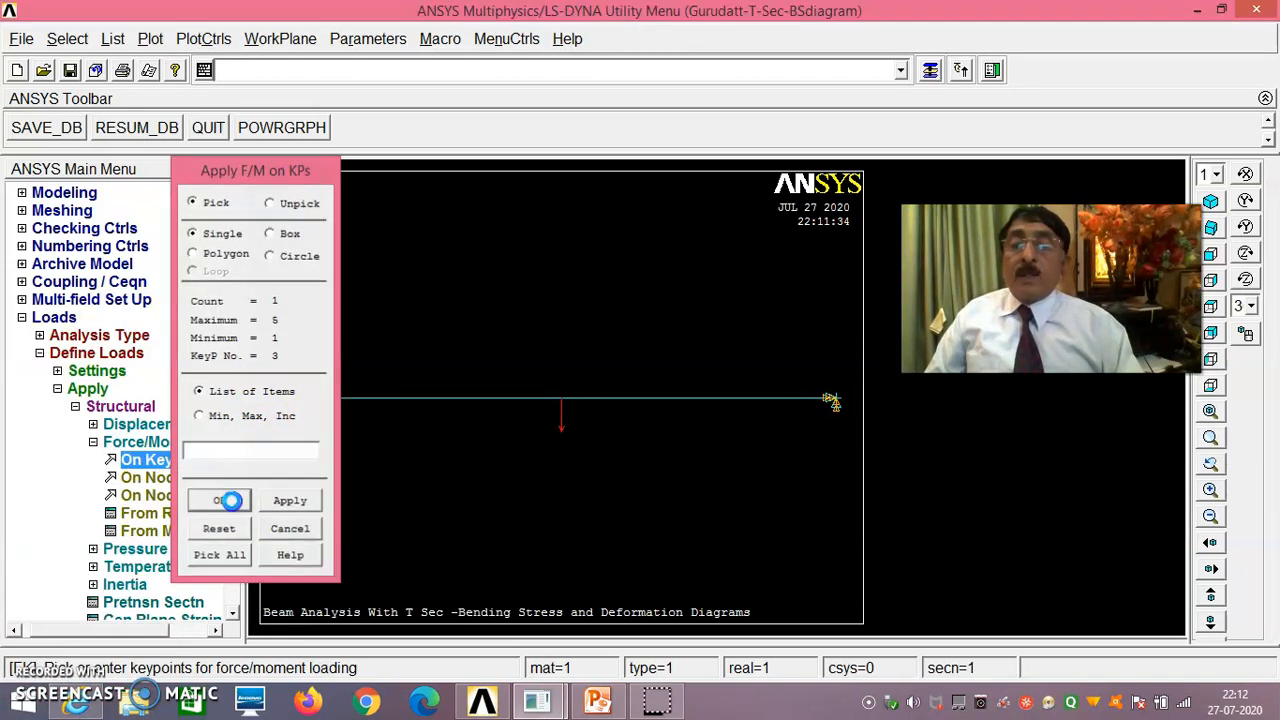
{"action": "left_click", "coordinate": [771, 379]}
{"action": "key", "text": "BackSpace"}
{"action": "key", "text": "BackSpace"}
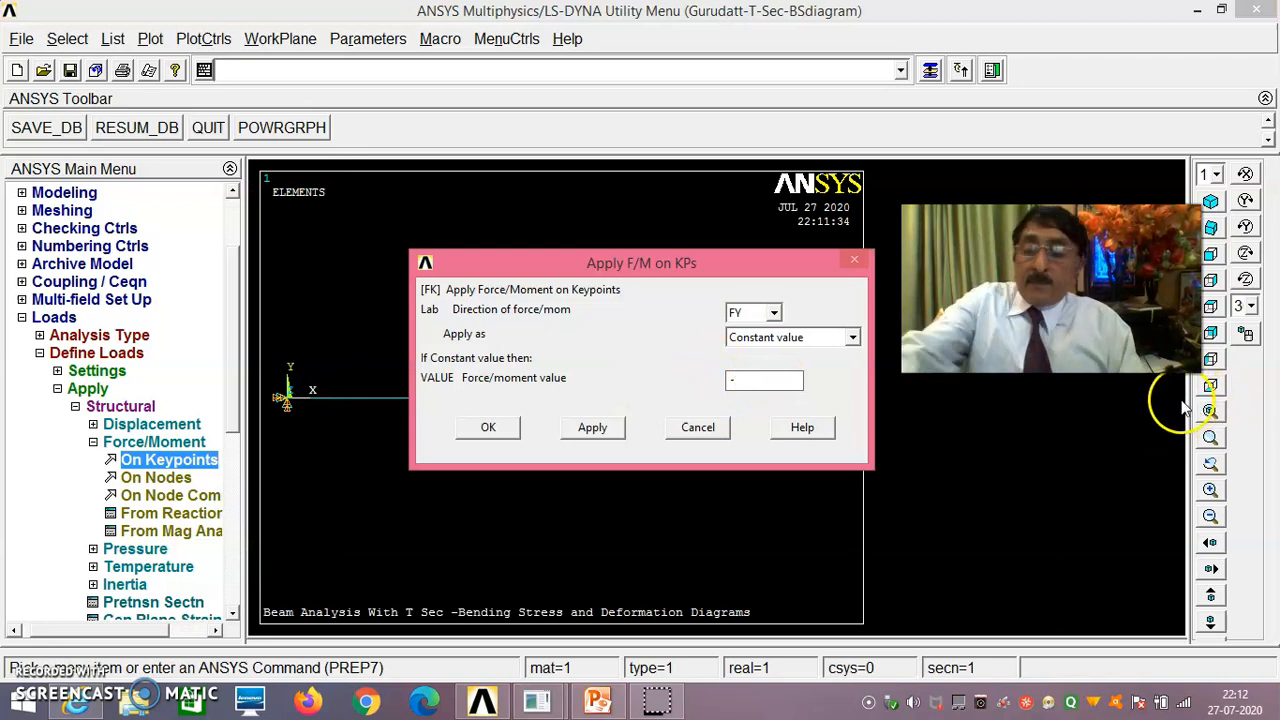
{"action": "type", "text": "20000"}
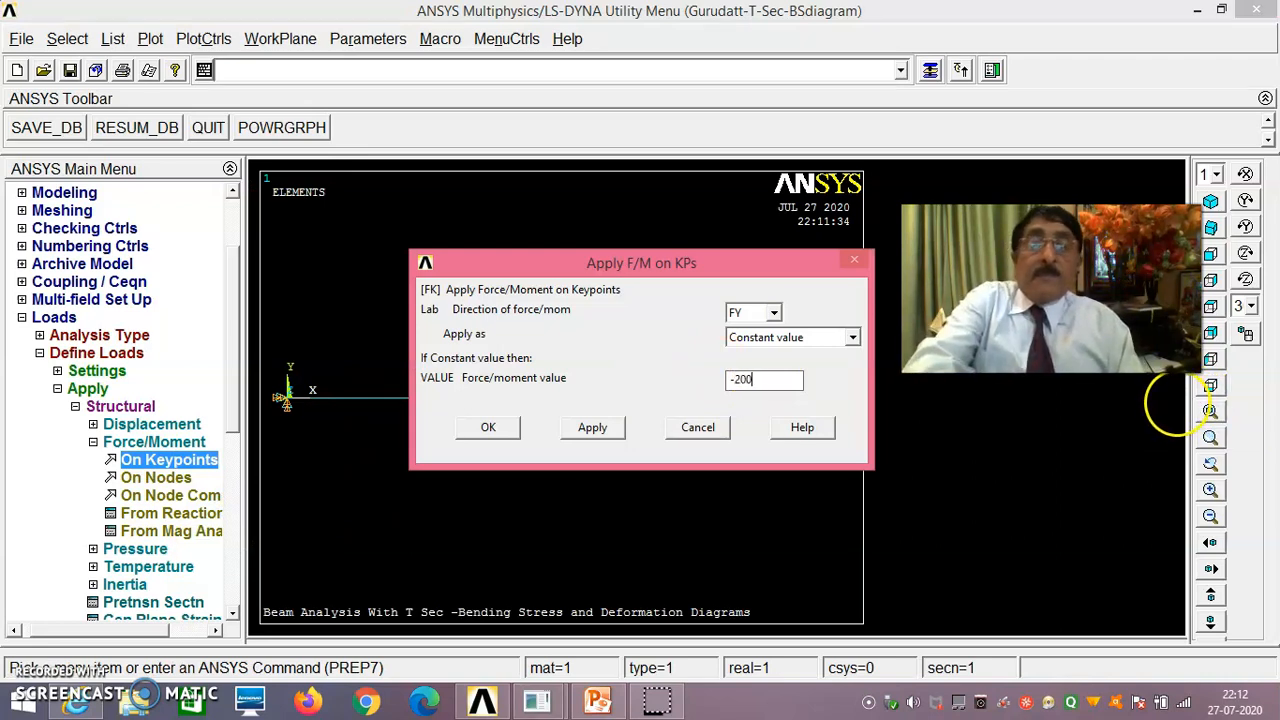
{"action": "left_click", "coordinate": [490, 427]}
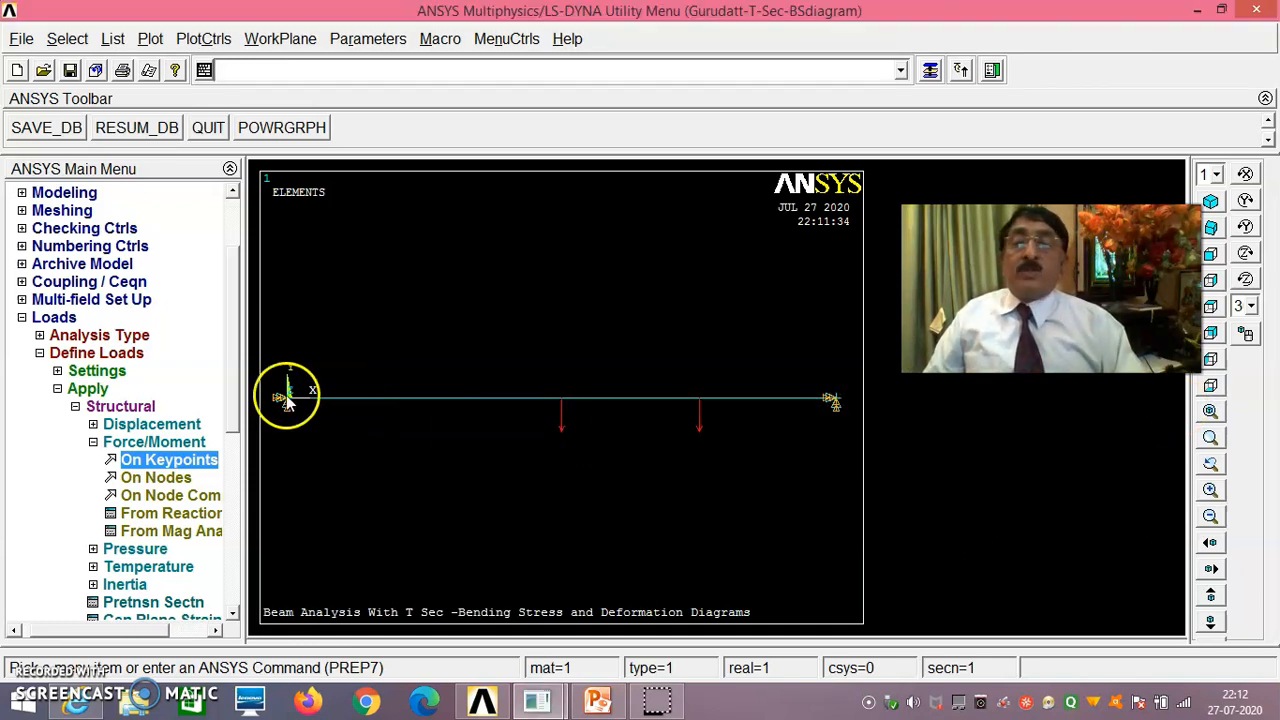
- Solve the current load step and close the solution status listing
{"action": "left_click", "coordinate": [21, 318]}
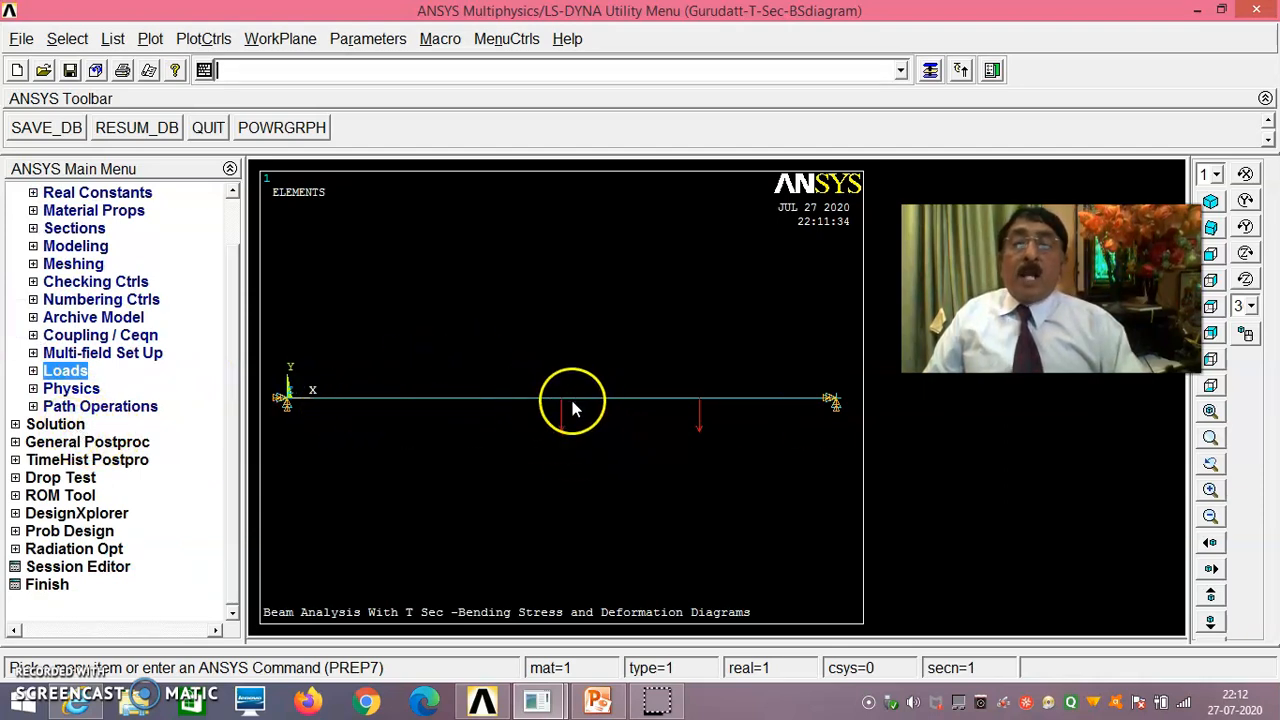
{"action": "left_click", "coordinate": [56, 426]}
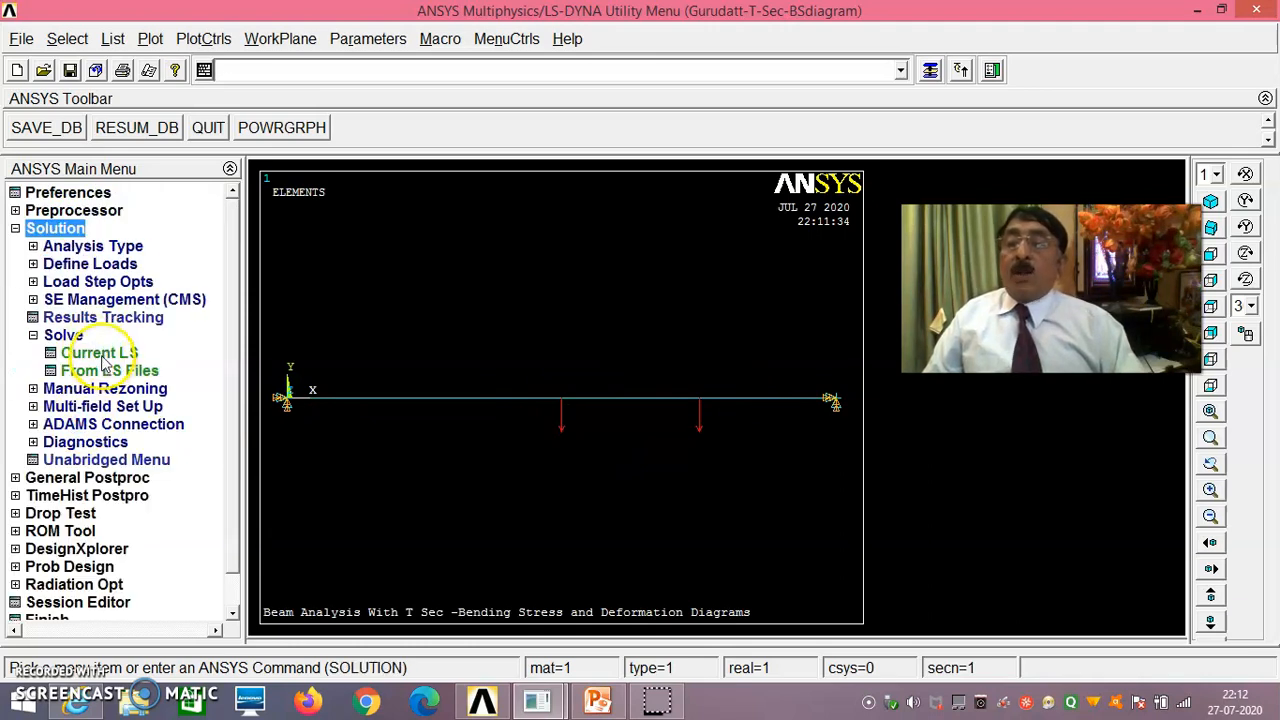
{"action": "left_click", "coordinate": [100, 356]}
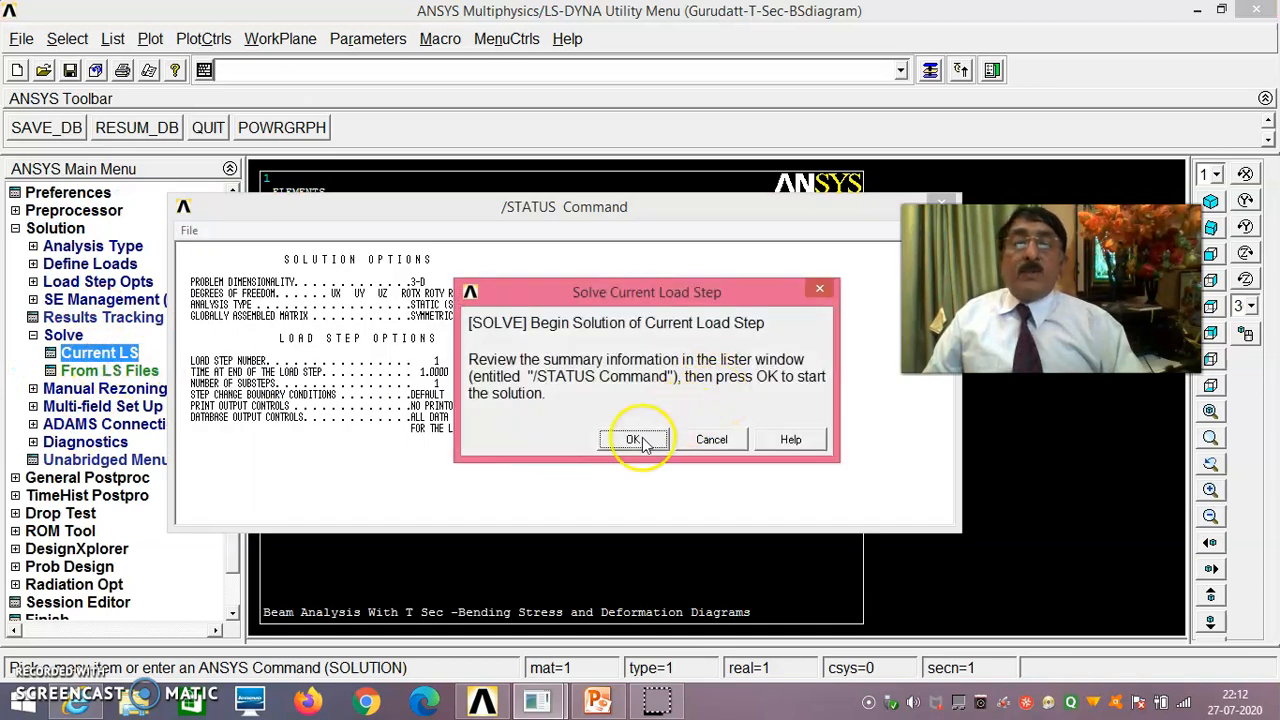
{"action": "left_click", "coordinate": [643, 441]}
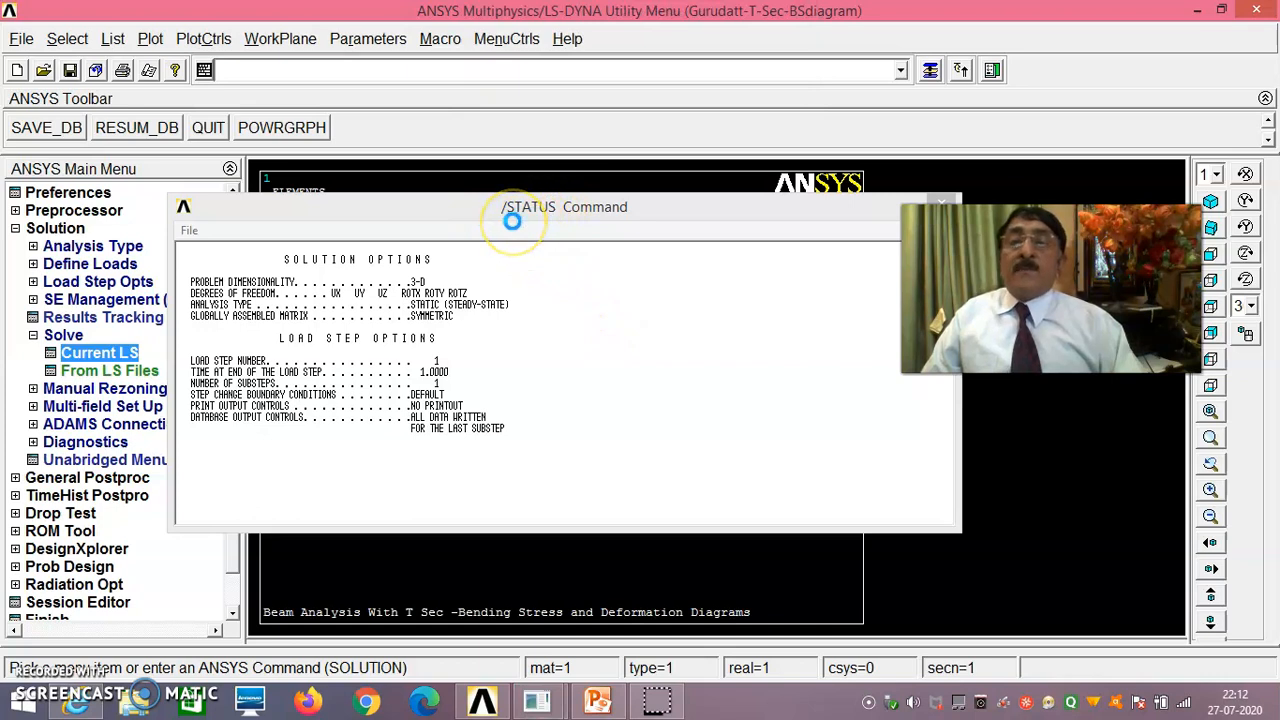
{"action": "left_click", "coordinate": [268, 134]}
{"action": "left_click", "coordinate": [189, 231]}
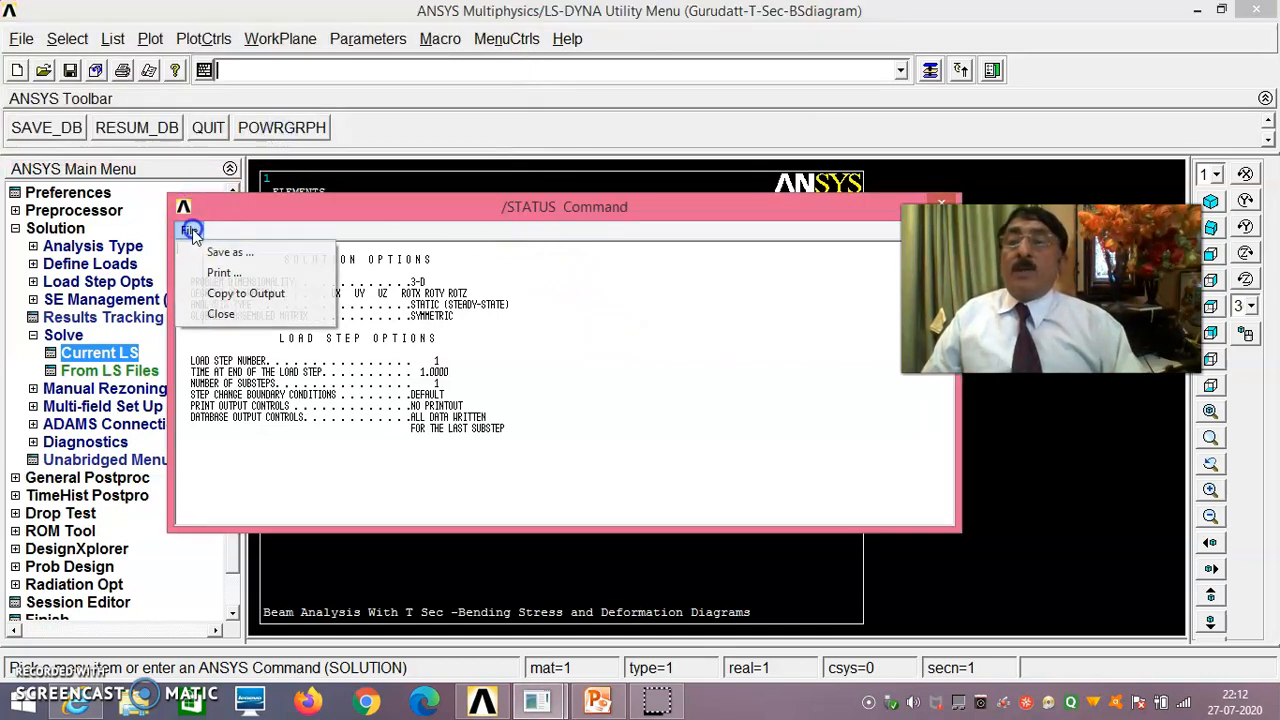
{"action": "left_click", "coordinate": [220, 314]}
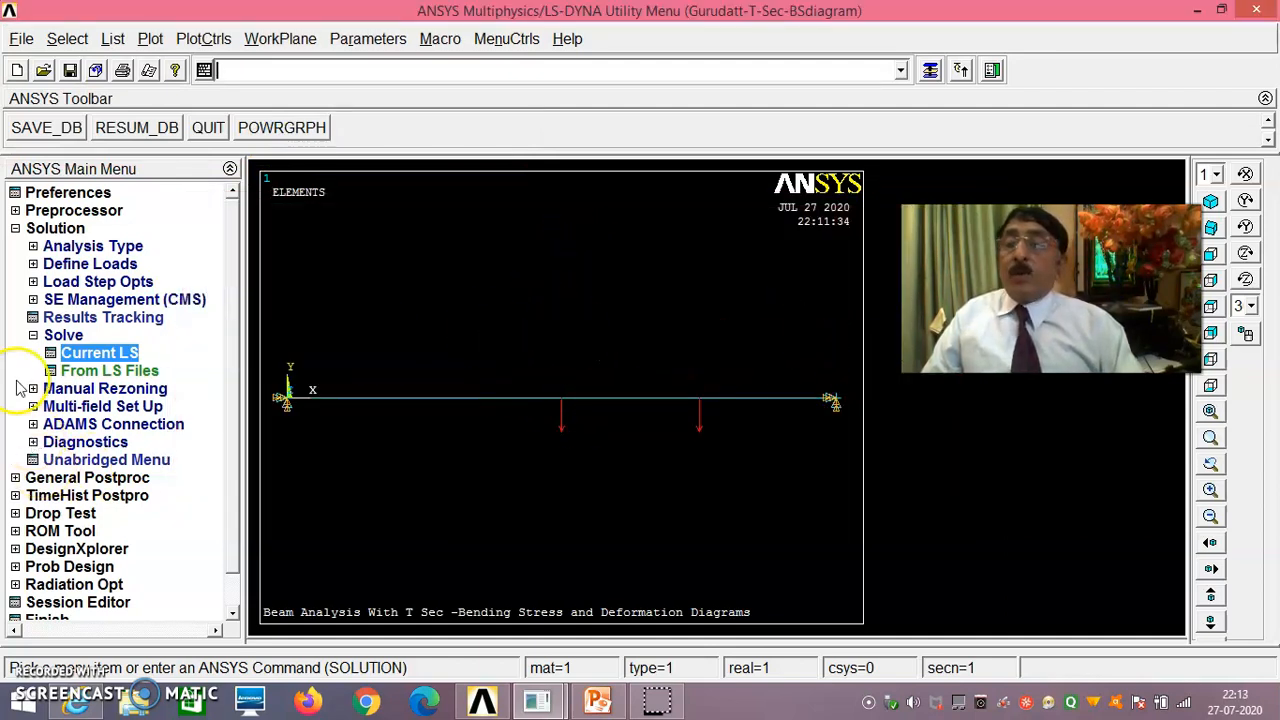
{"action": "left_click", "coordinate": [33, 335]}
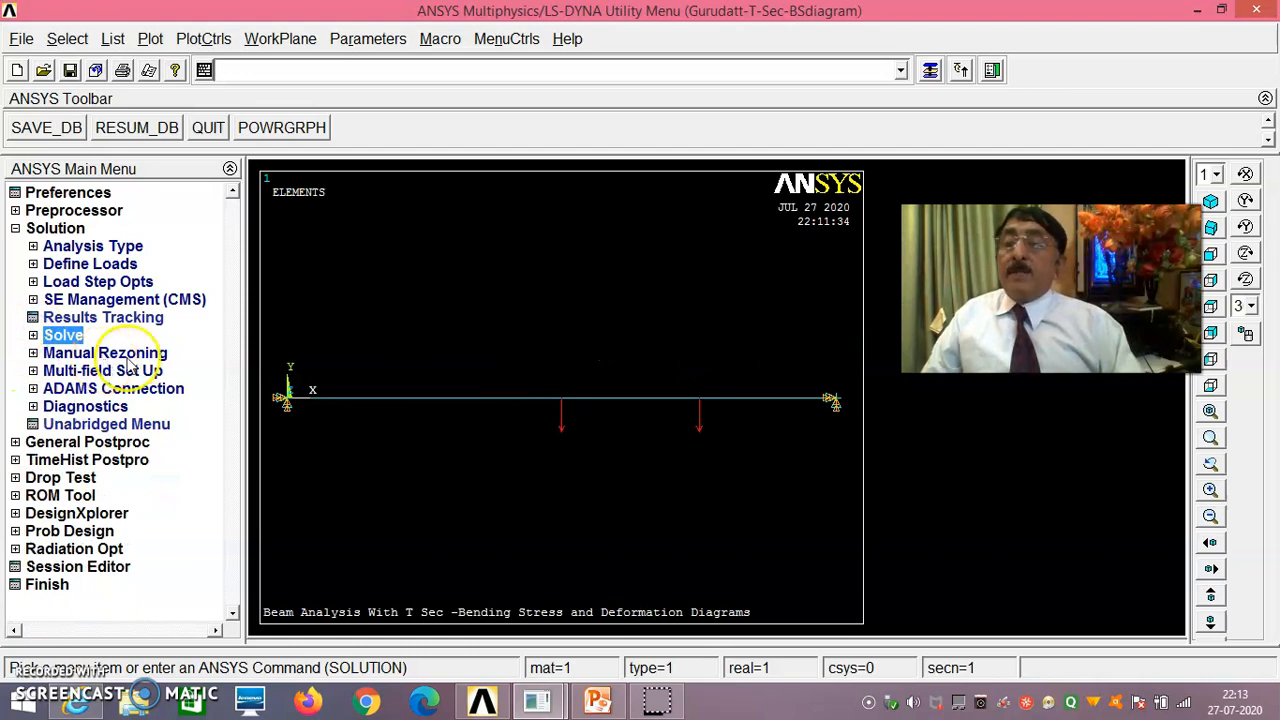
- List the reaction solution for all items, review the support reactions, and close the listing
{"action": "left_click", "coordinate": [108, 442]}
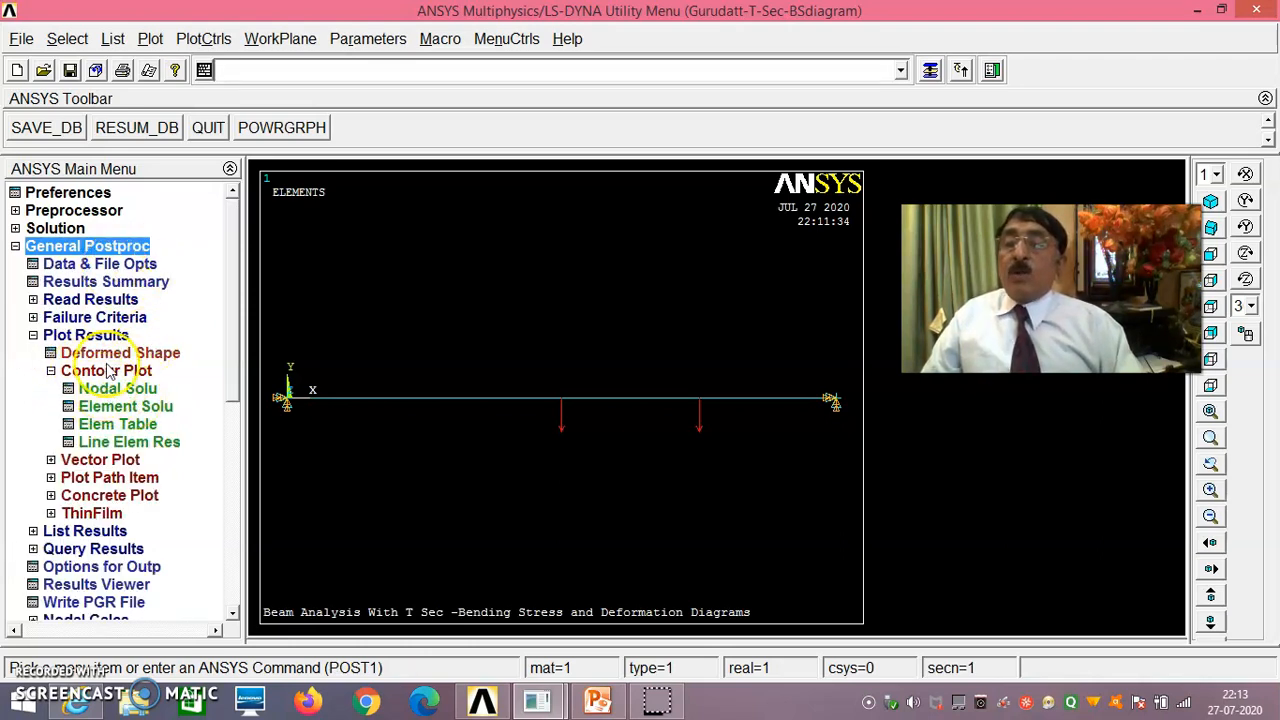
{"action": "left_click_drag", "start_coordinate": [236, 357], "coordinate": [232, 420]}
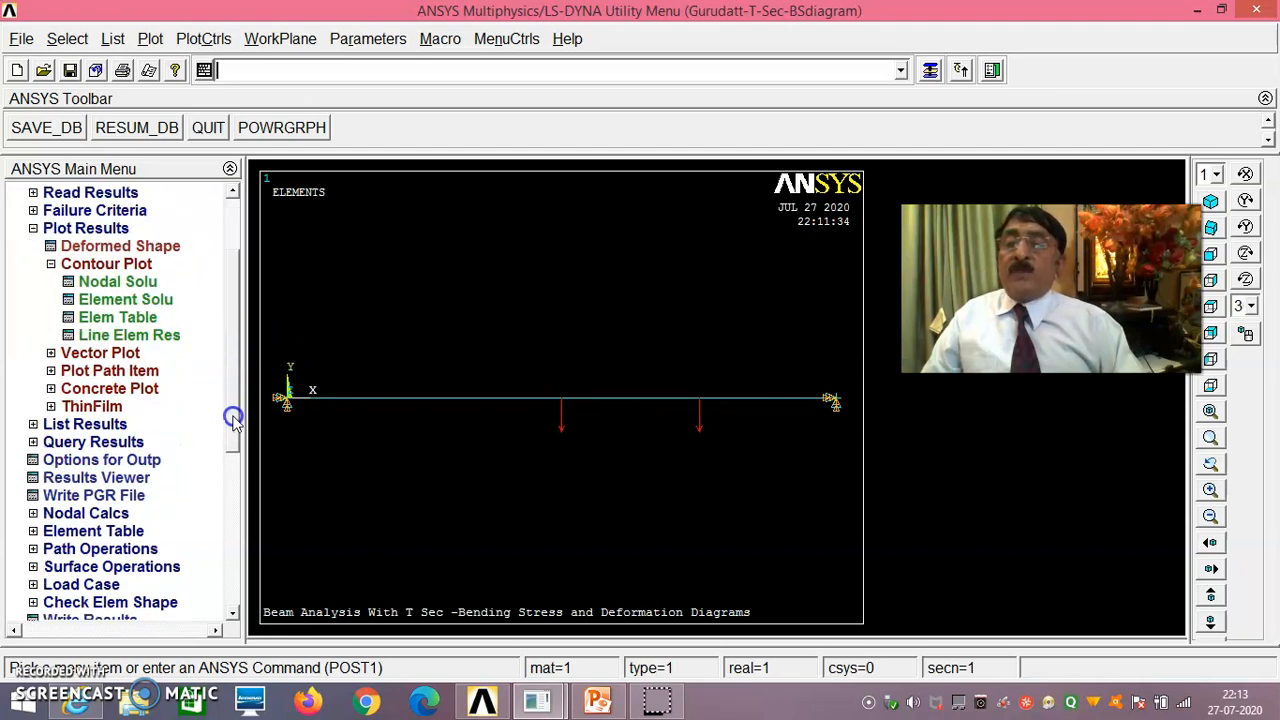
{"action": "left_click", "coordinate": [118, 424]}
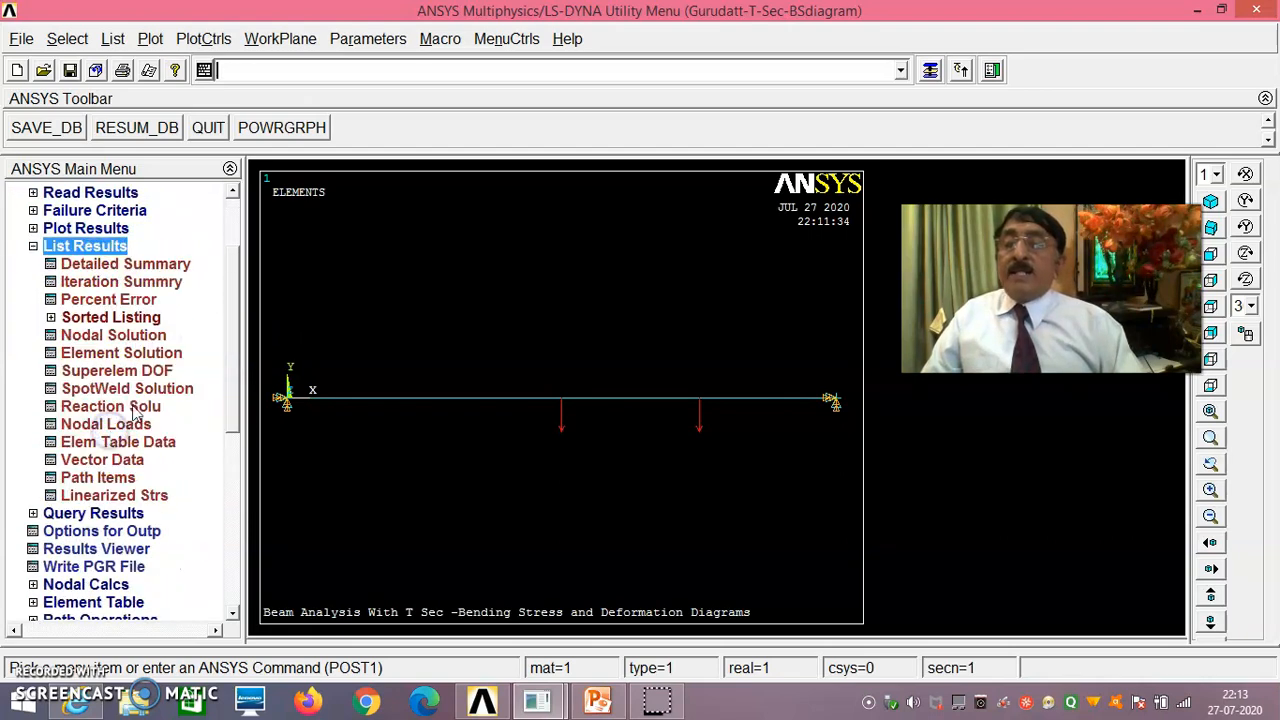
{"action": "left_click", "coordinate": [115, 408]}
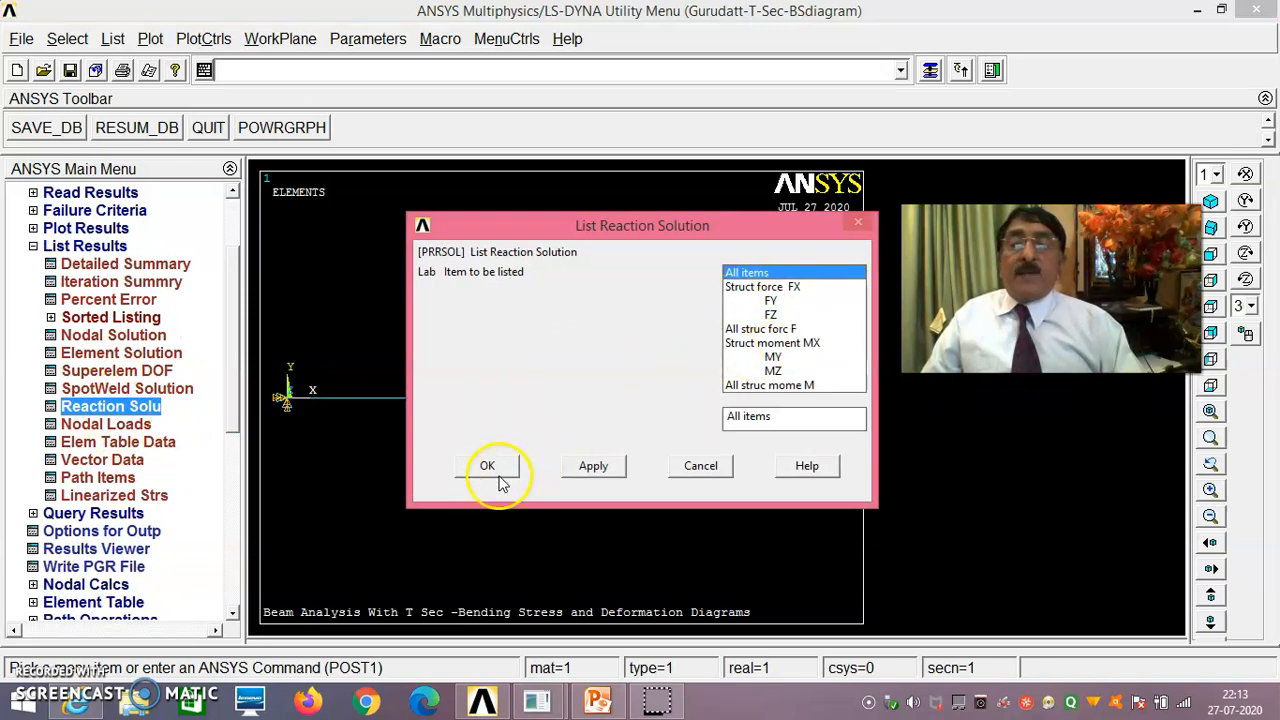
{"action": "left_click", "coordinate": [488, 466]}
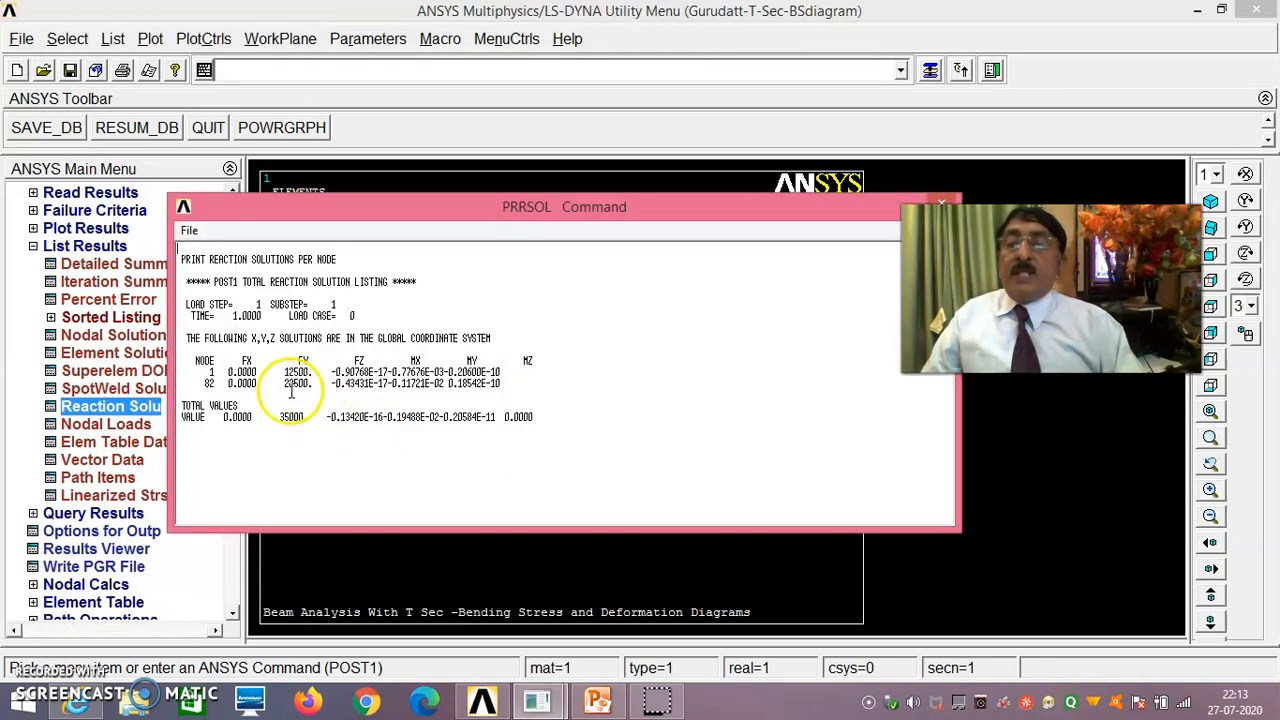
{"action": "left_click_drag", "start_coordinate": [480, 214], "coordinate": [490, 471]}
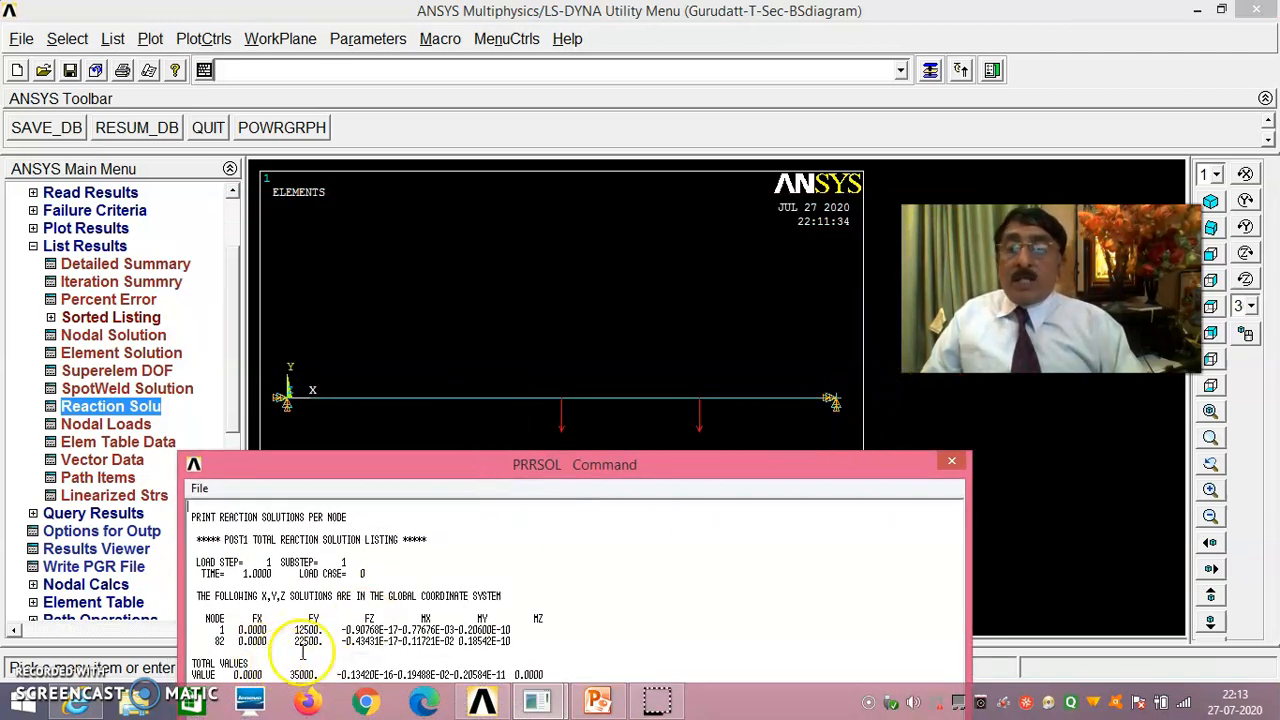
{"action": "left_click_drag", "start_coordinate": [474, 470], "coordinate": [497, 355]}
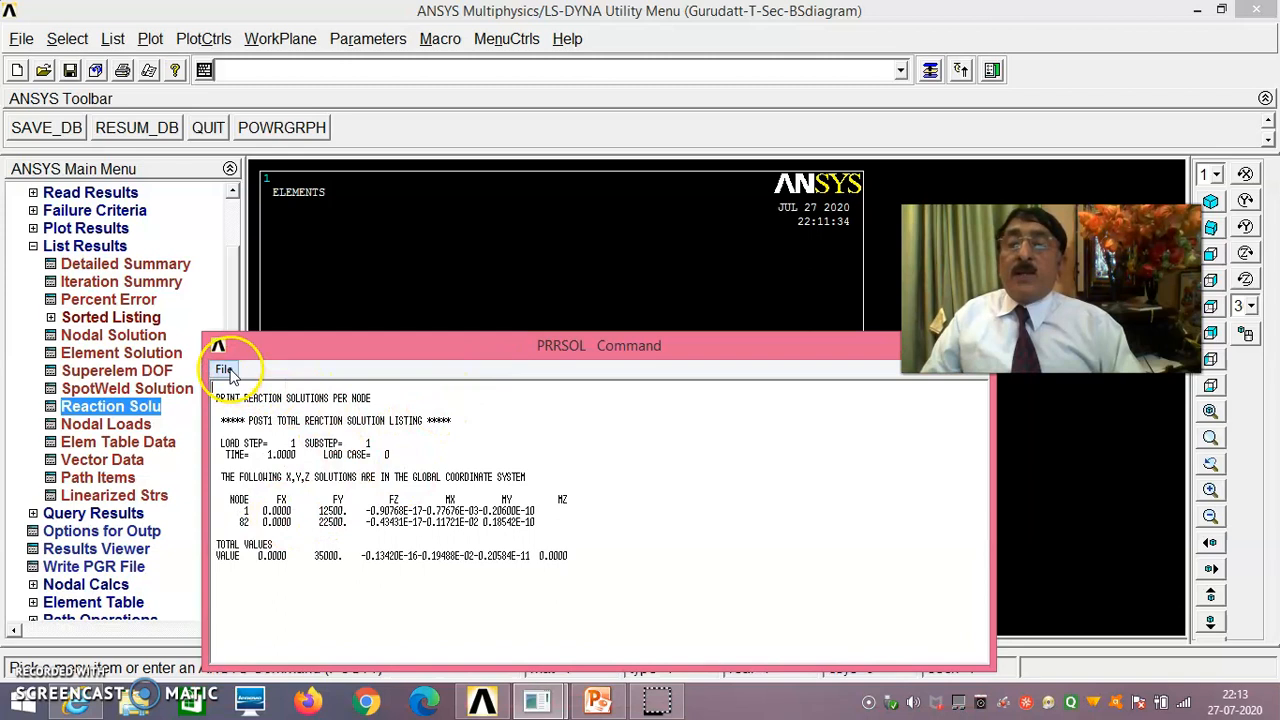
{"action": "left_click_drag", "start_coordinate": [420, 346], "coordinate": [475, 270]}
{"action": "left_click", "coordinate": [275, 289]}
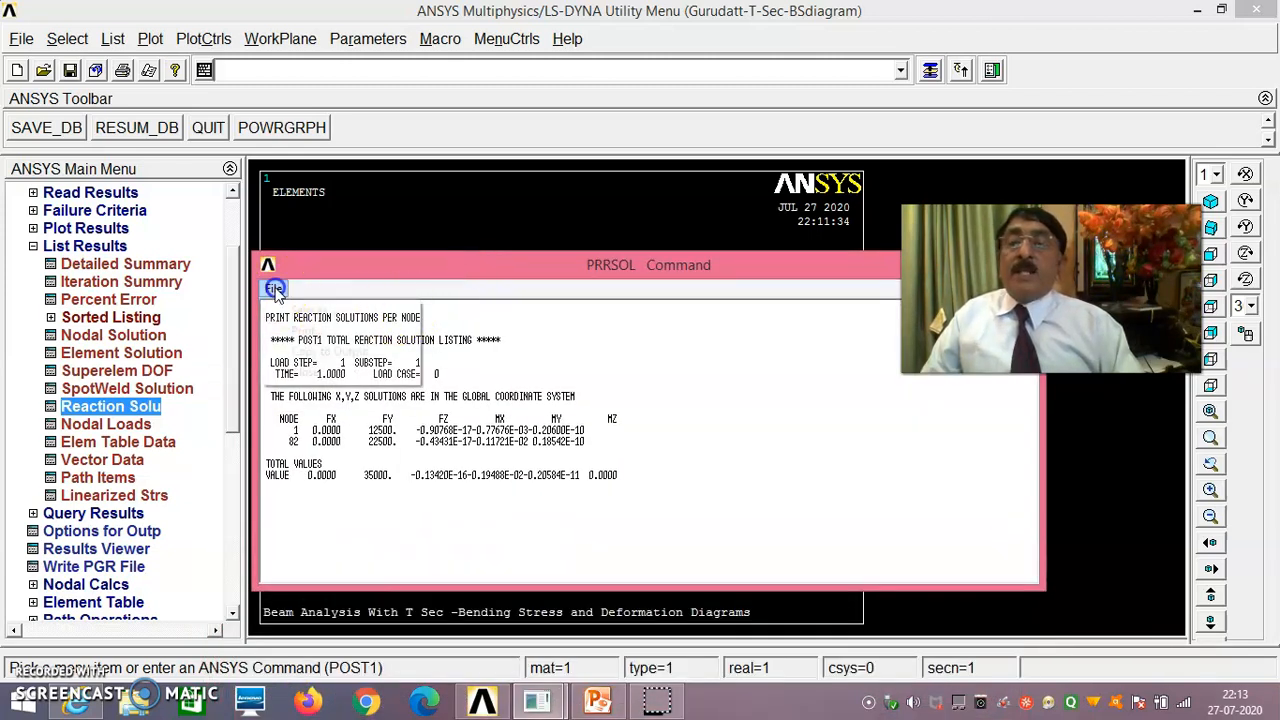
{"action": "left_click", "coordinate": [300, 371]}
- Define an element table item by sequence number as SMISC, 34
{"action": "left_click_drag", "start_coordinate": [237, 340], "coordinate": [229, 400]}
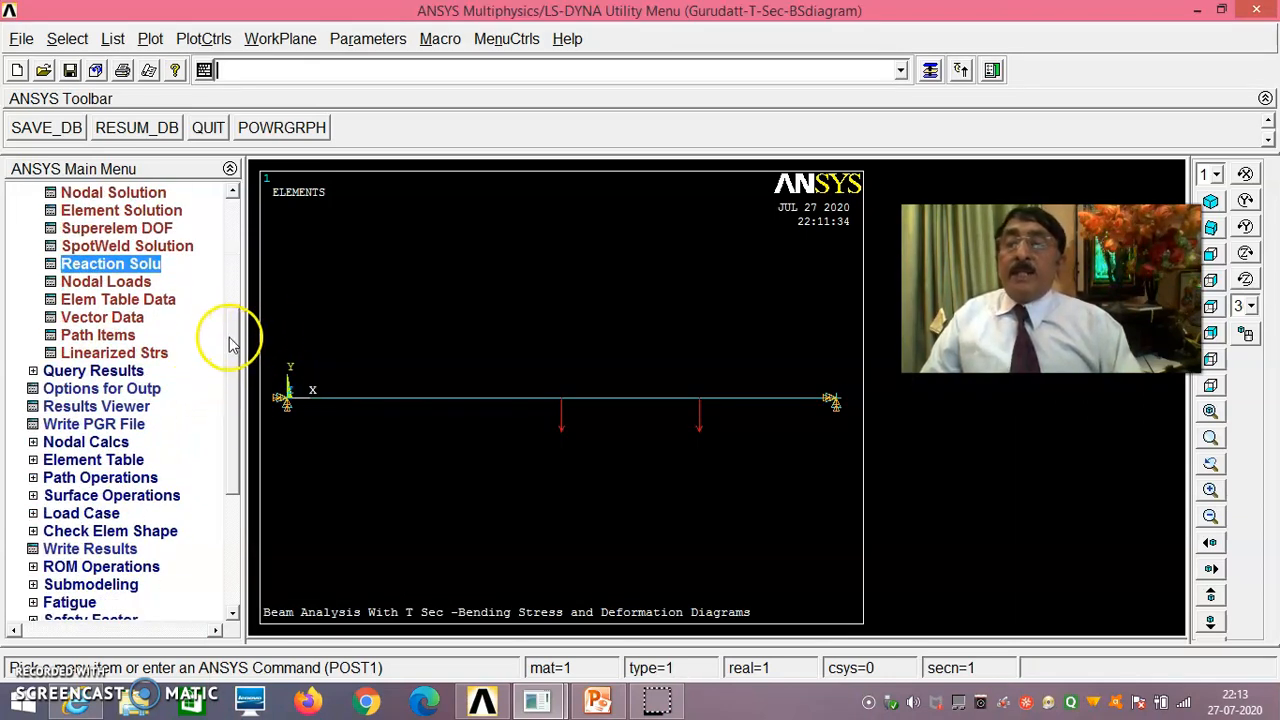
{"action": "left_click_drag", "start_coordinate": [229, 344], "coordinate": [231, 358]}
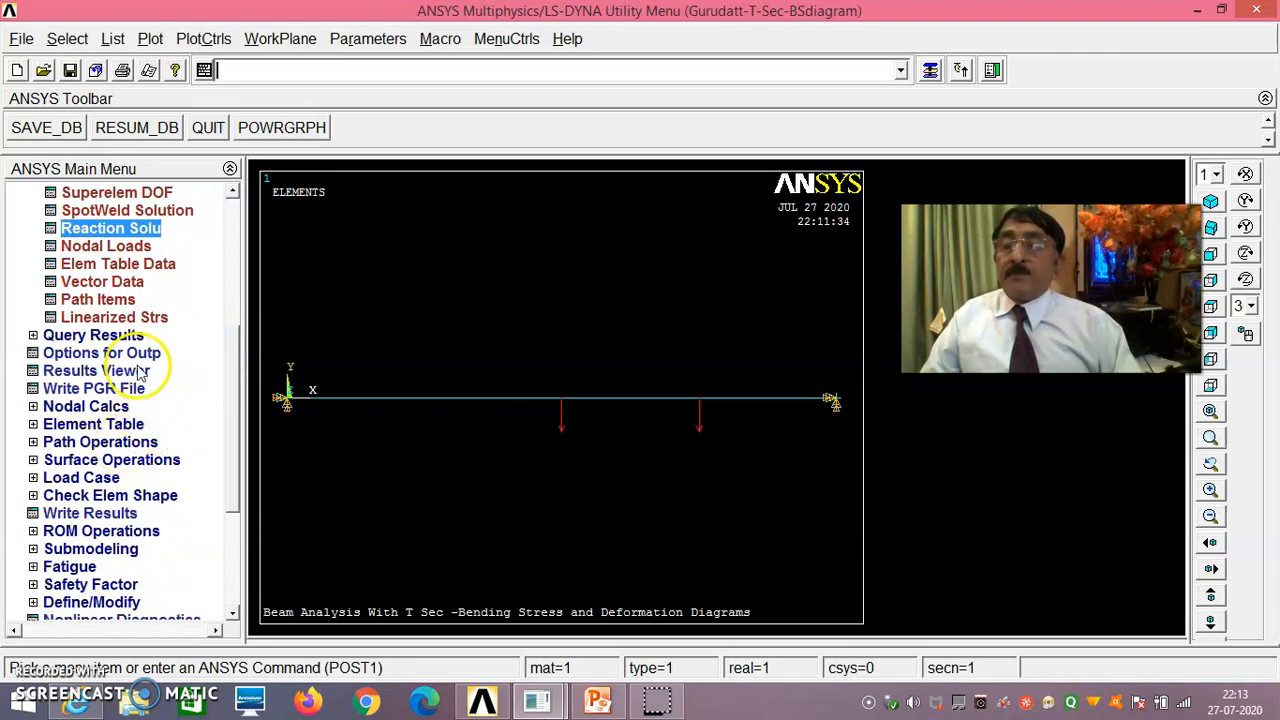
{"action": "left_click", "coordinate": [105, 425]}
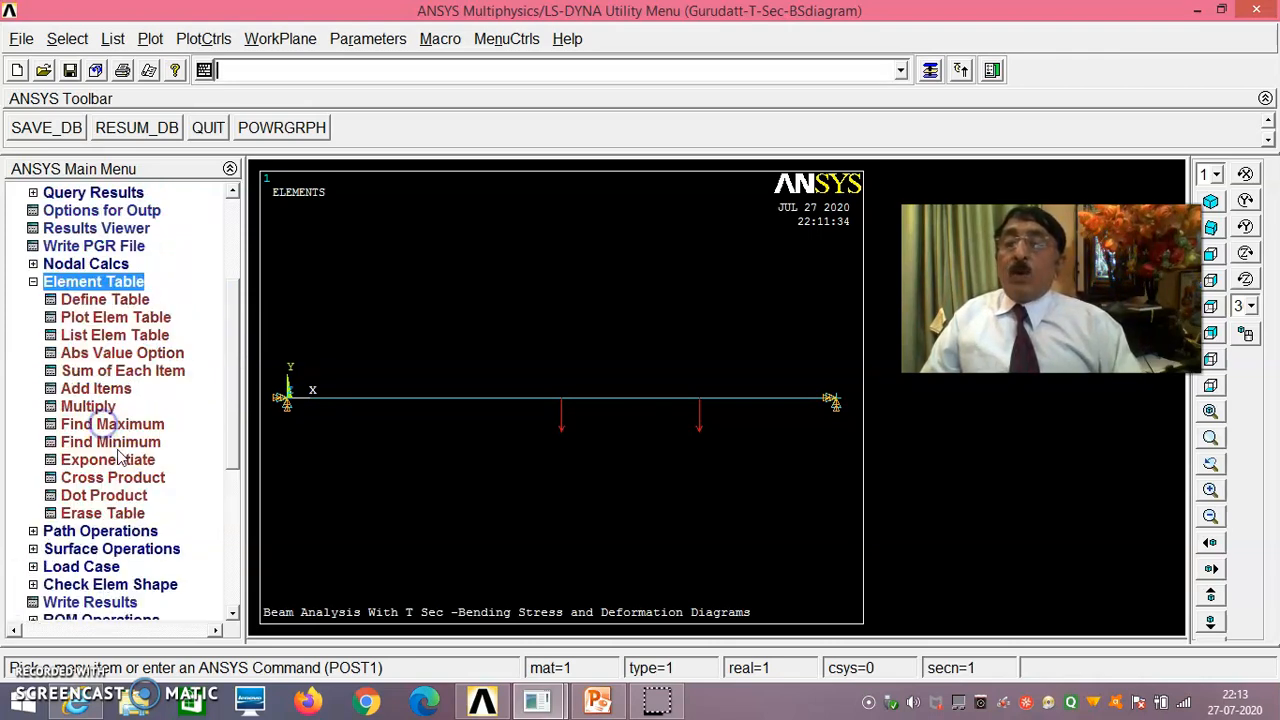
{"action": "left_click", "coordinate": [108, 304]}
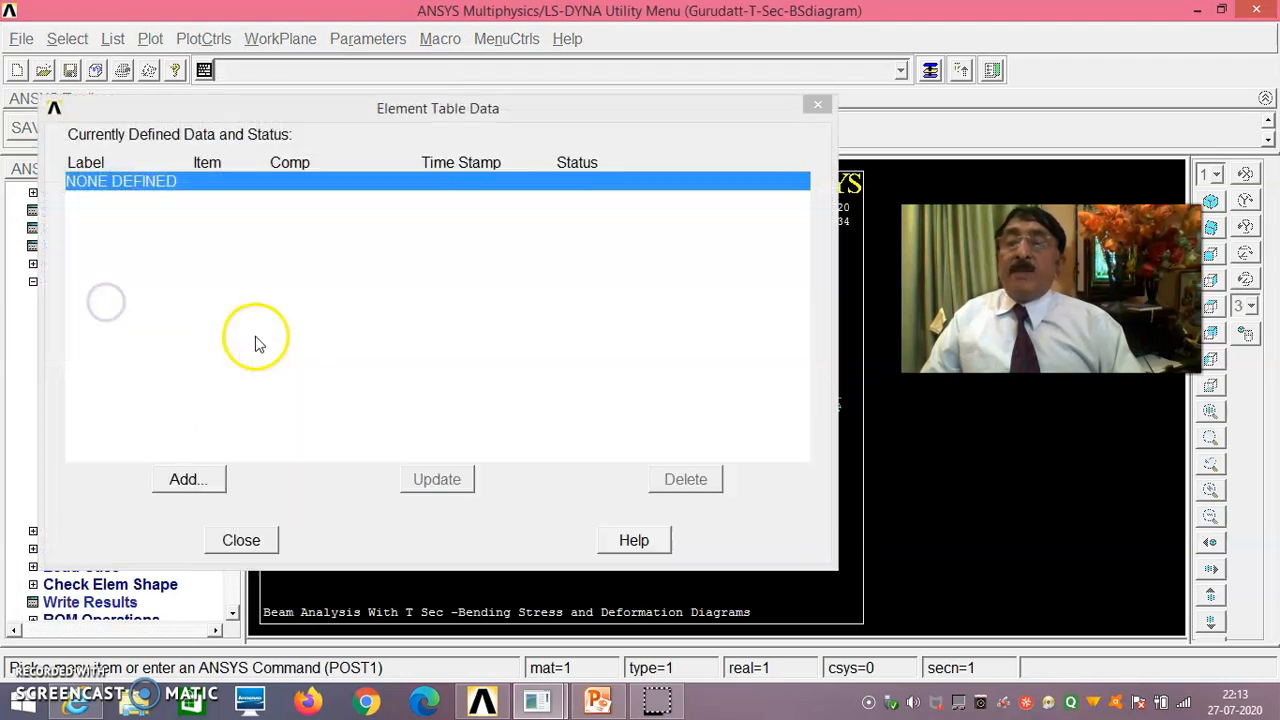
{"action": "left_click", "coordinate": [193, 480]}
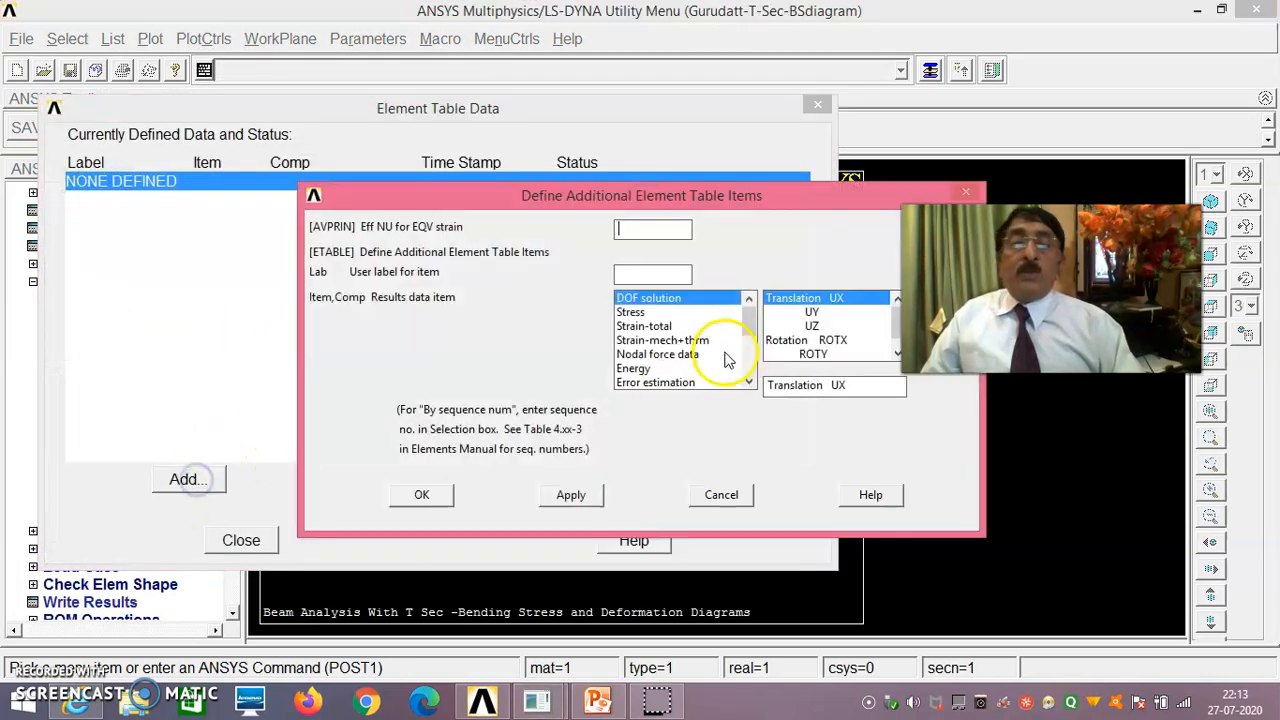
{"action": "left_click_drag", "start_coordinate": [750, 297], "coordinate": [747, 388]}
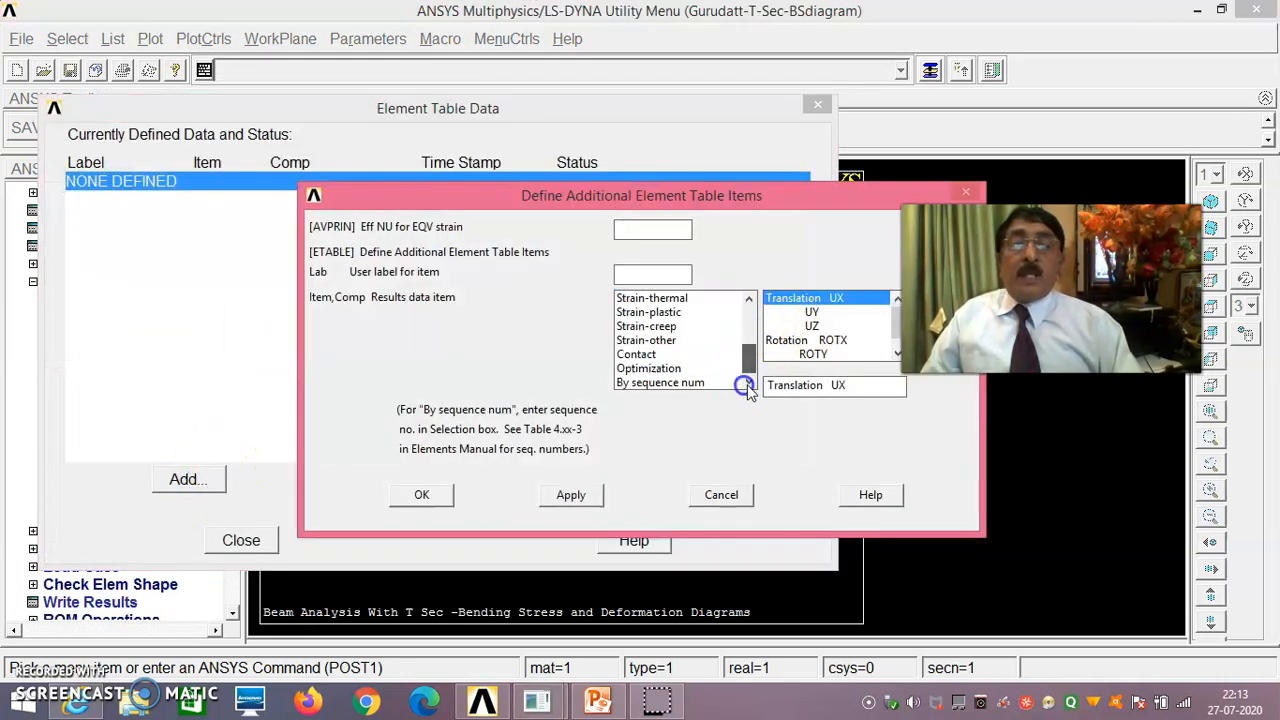
{"action": "left_click", "coordinate": [682, 383]}
{"action": "left_click", "coordinate": [824, 388]}
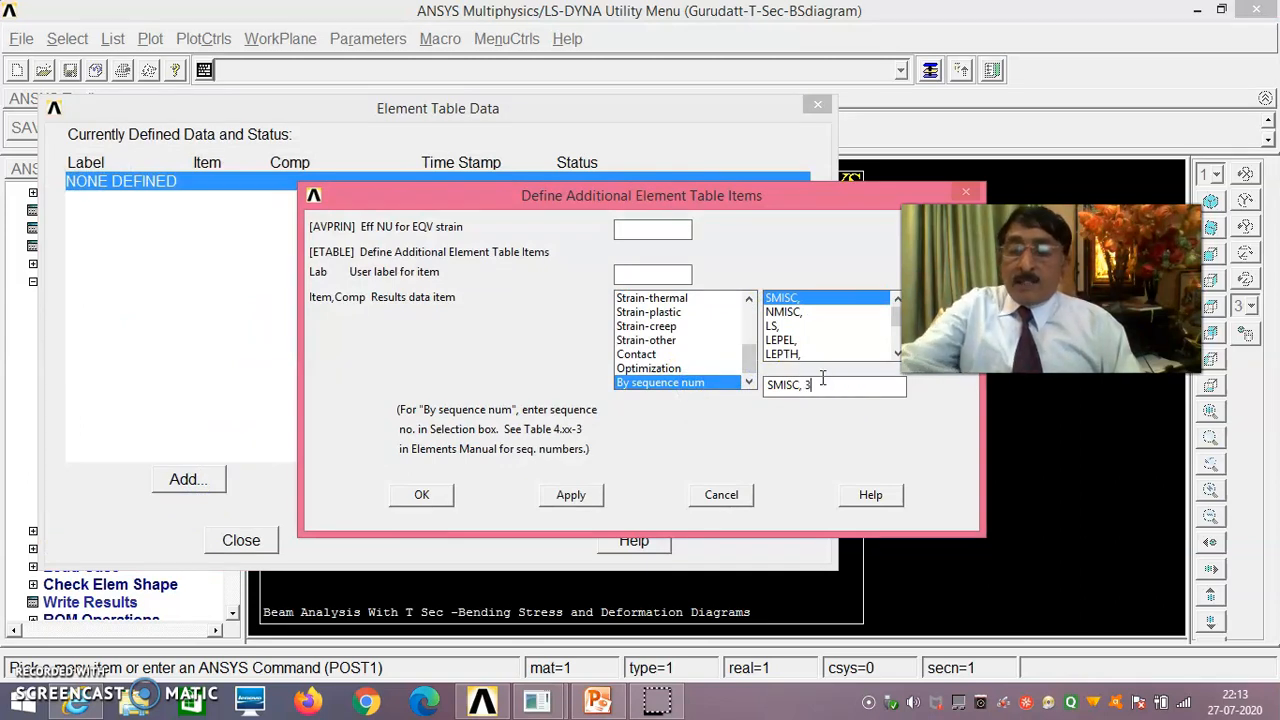
{"action": "type", "text": "34"}
{"action": "left_click", "coordinate": [572, 495]}
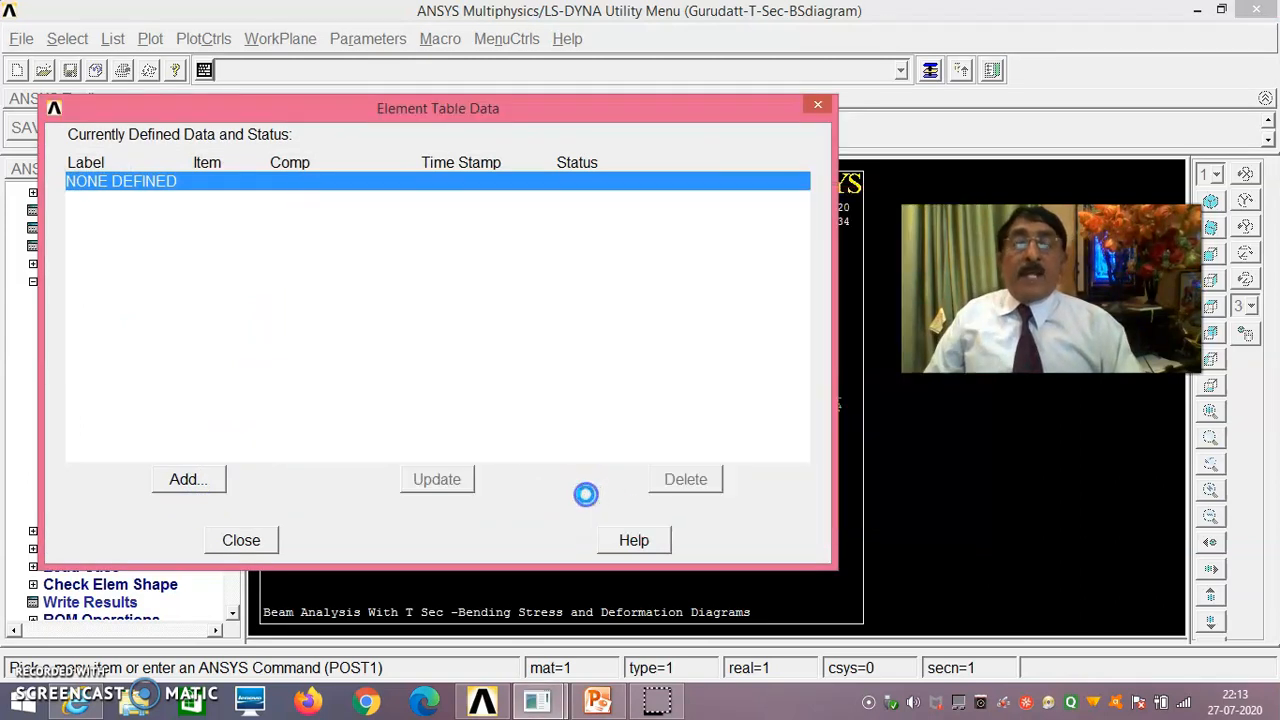
- Add a second by-sequence-number item, SMISC, 39, to the element table and delete the extra UX entry
{"action": "left_click_drag", "start_coordinate": [755, 333], "coordinate": [750, 385]}
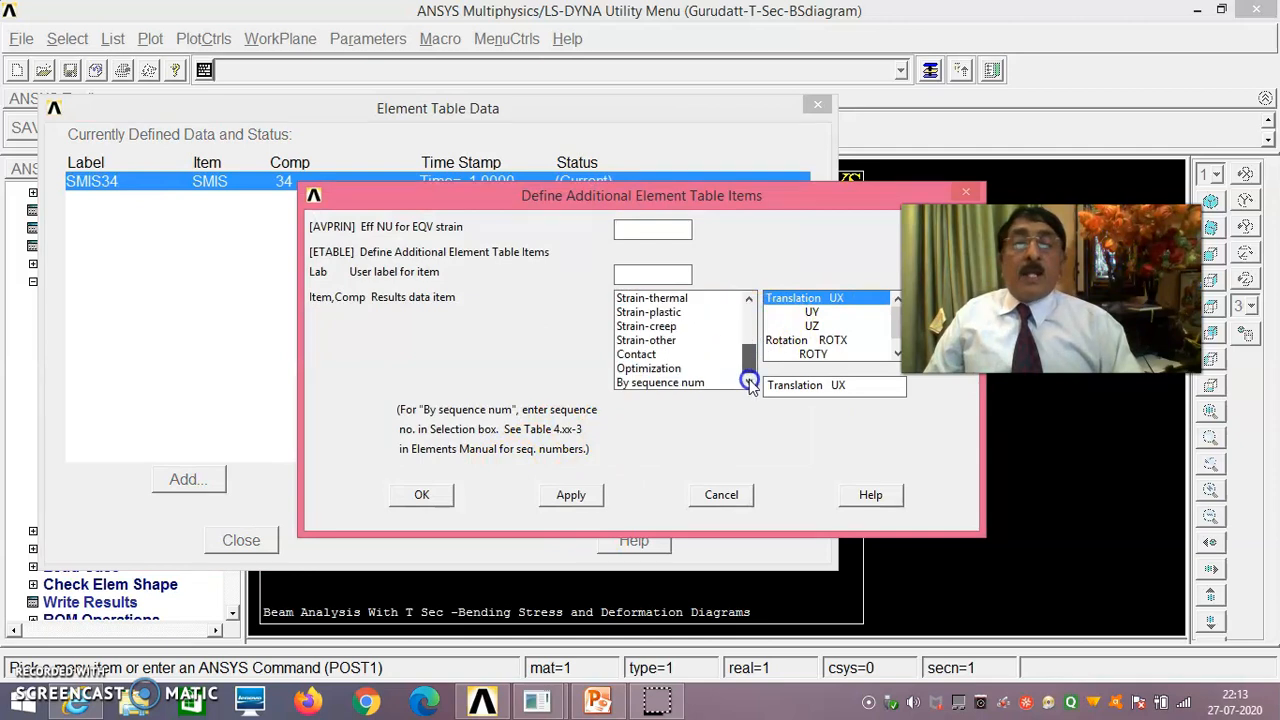
{"action": "left_click", "coordinate": [690, 384]}
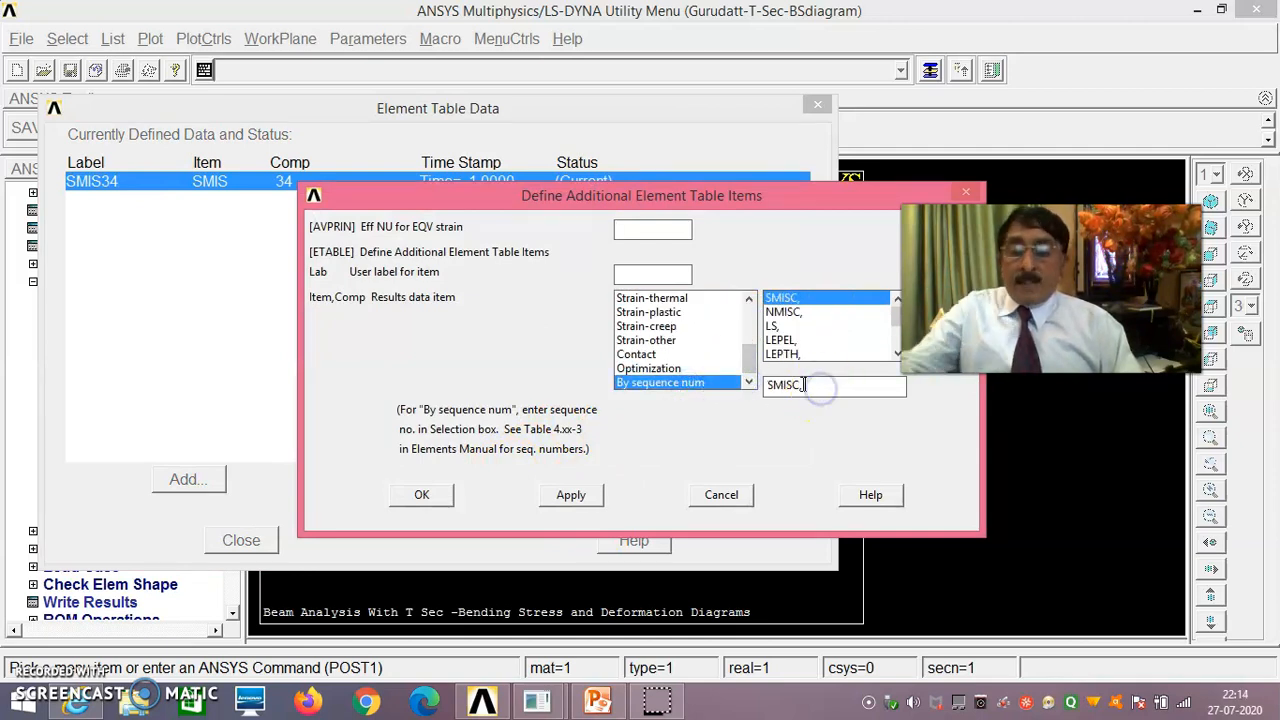
{"action": "left_click", "coordinate": [572, 495]}
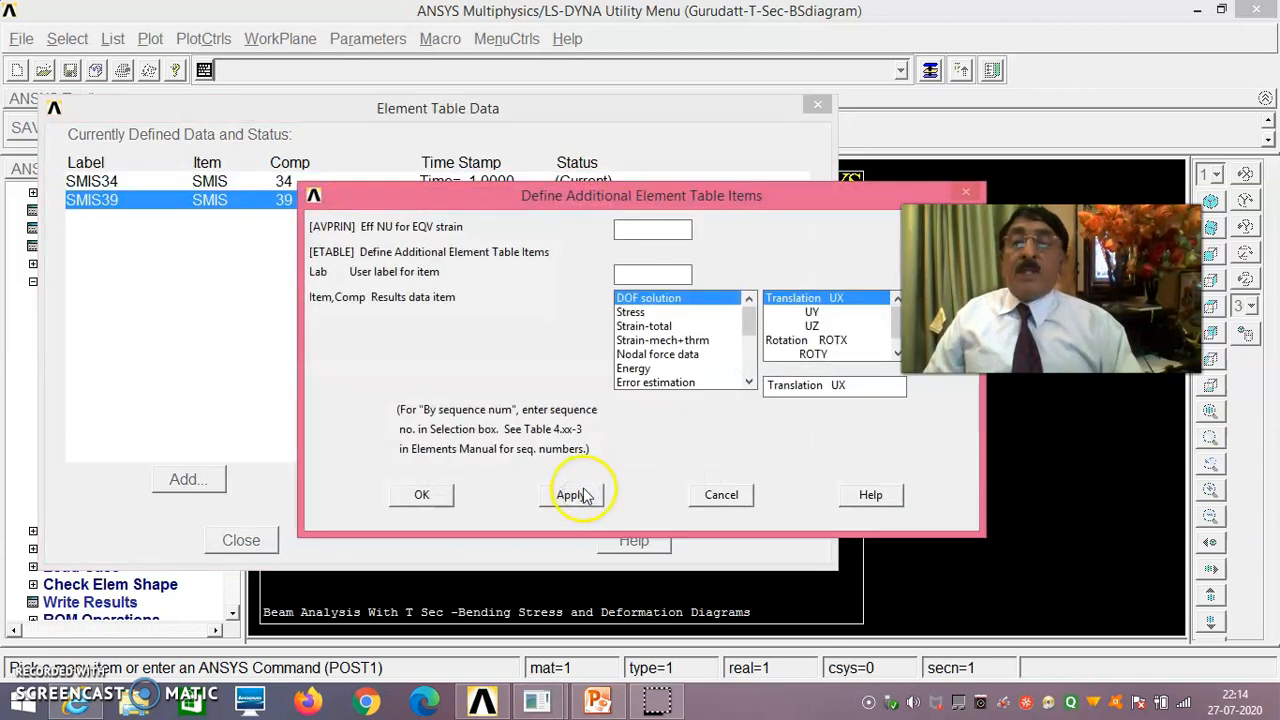
{"action": "left_click", "coordinate": [421, 495]}
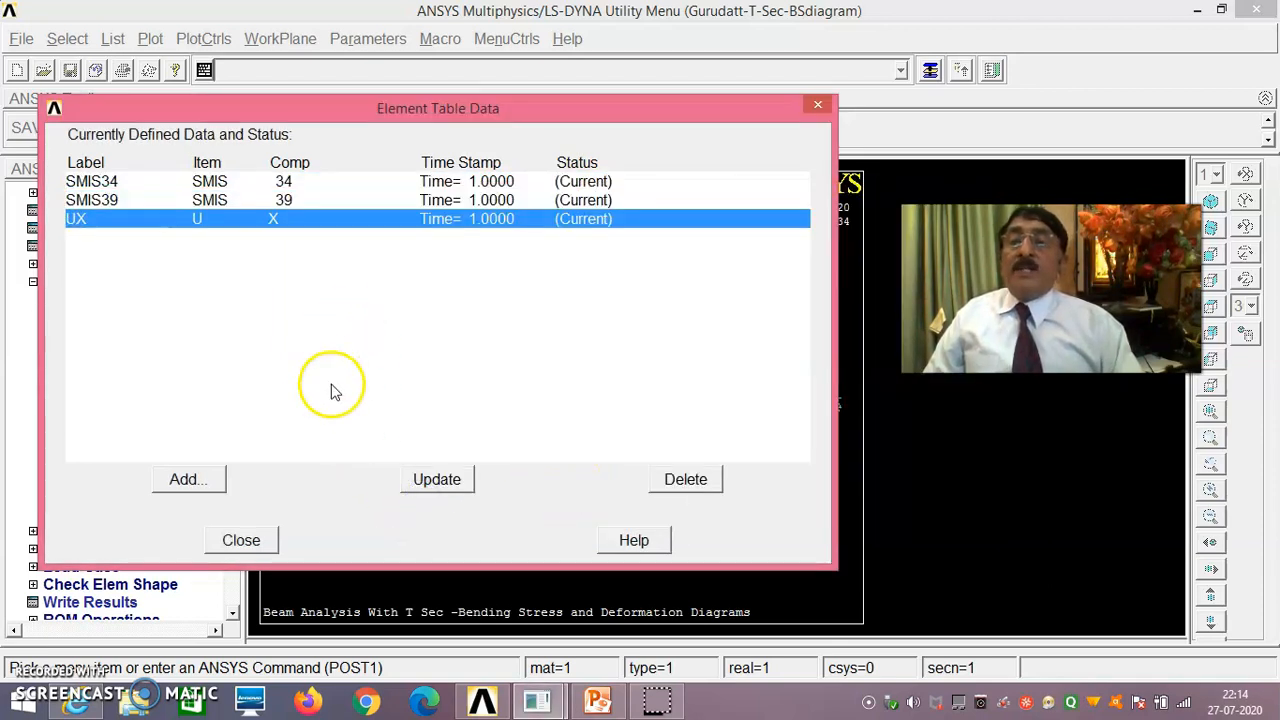
{"action": "left_click", "coordinate": [670, 478]}
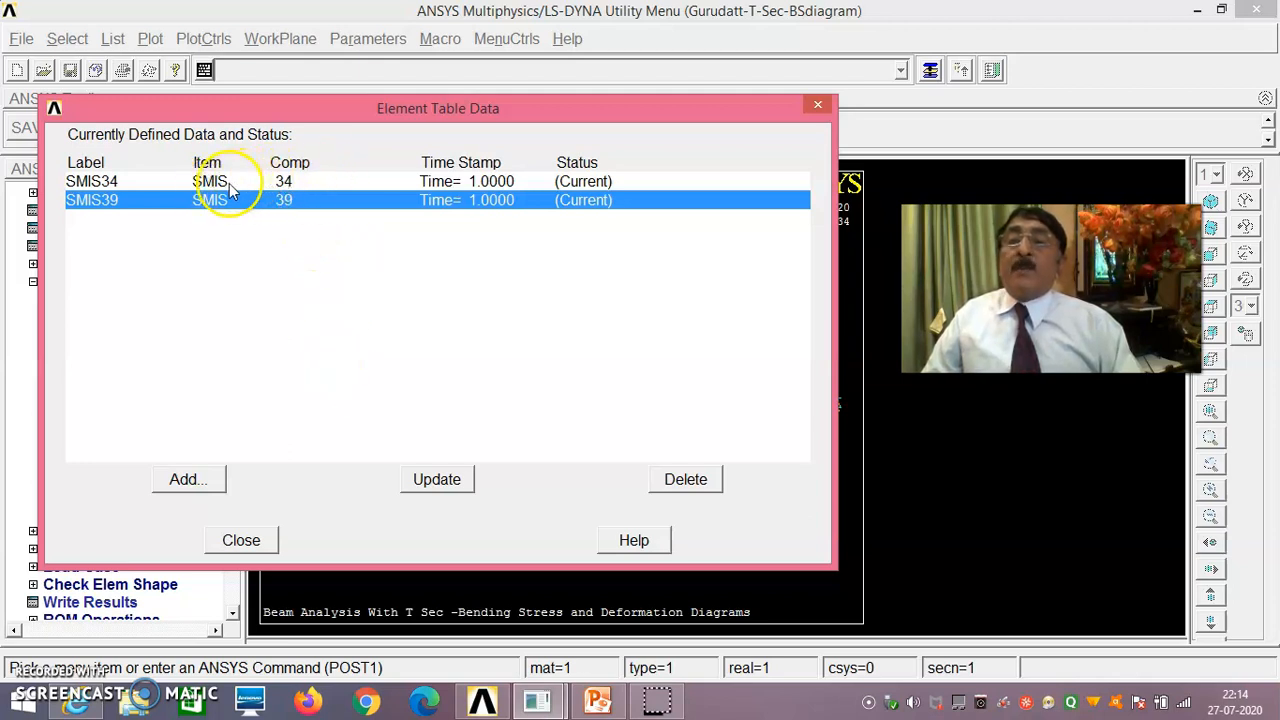
{"action": "left_click", "coordinate": [243, 541]}
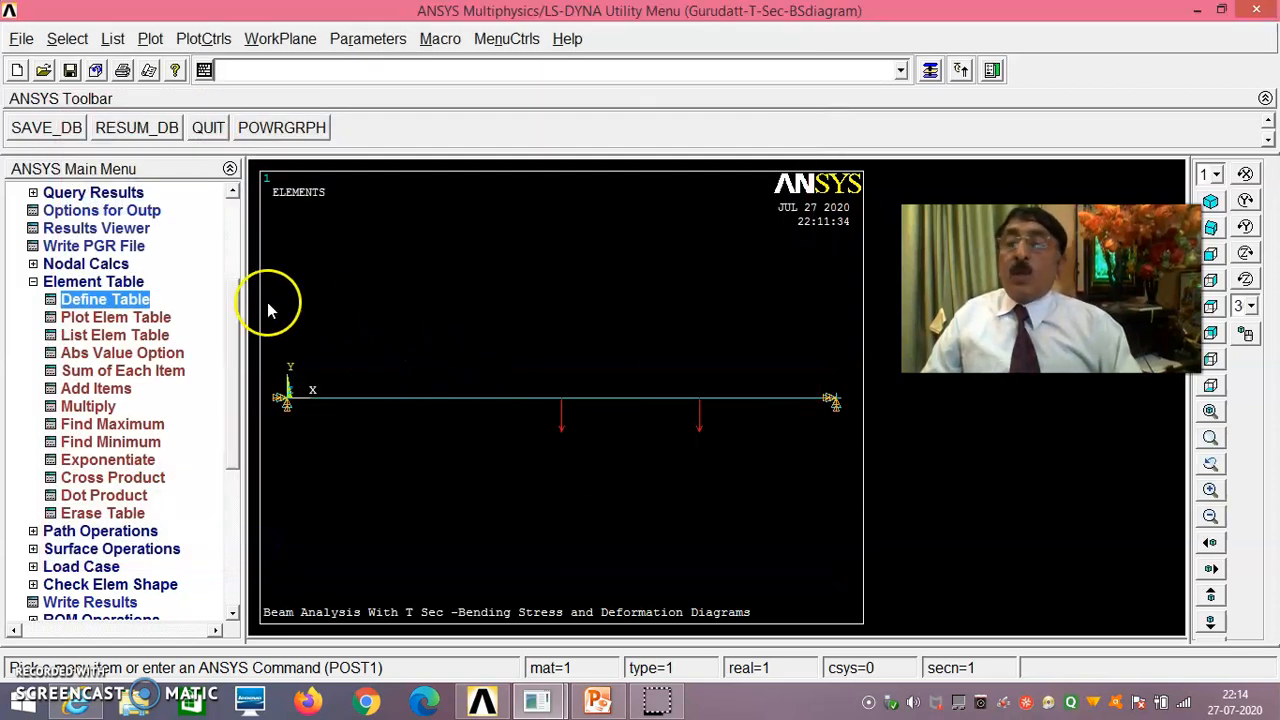
- Turn on the display of element shapes and show the T-section beam in isometric view
{"action": "left_click_drag", "start_coordinate": [232, 325], "coordinate": [234, 317]}
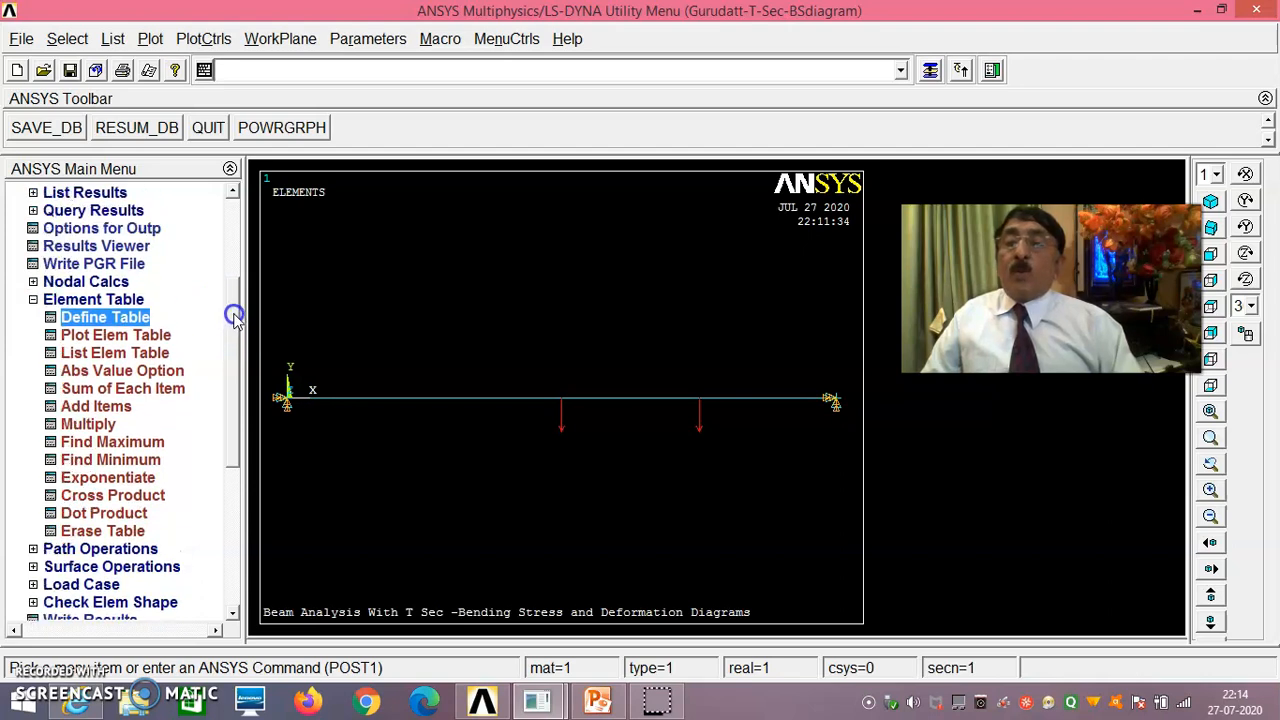
{"action": "left_click", "coordinate": [203, 38]}
{"action": "mouse_move", "coordinate": [337, 160]}
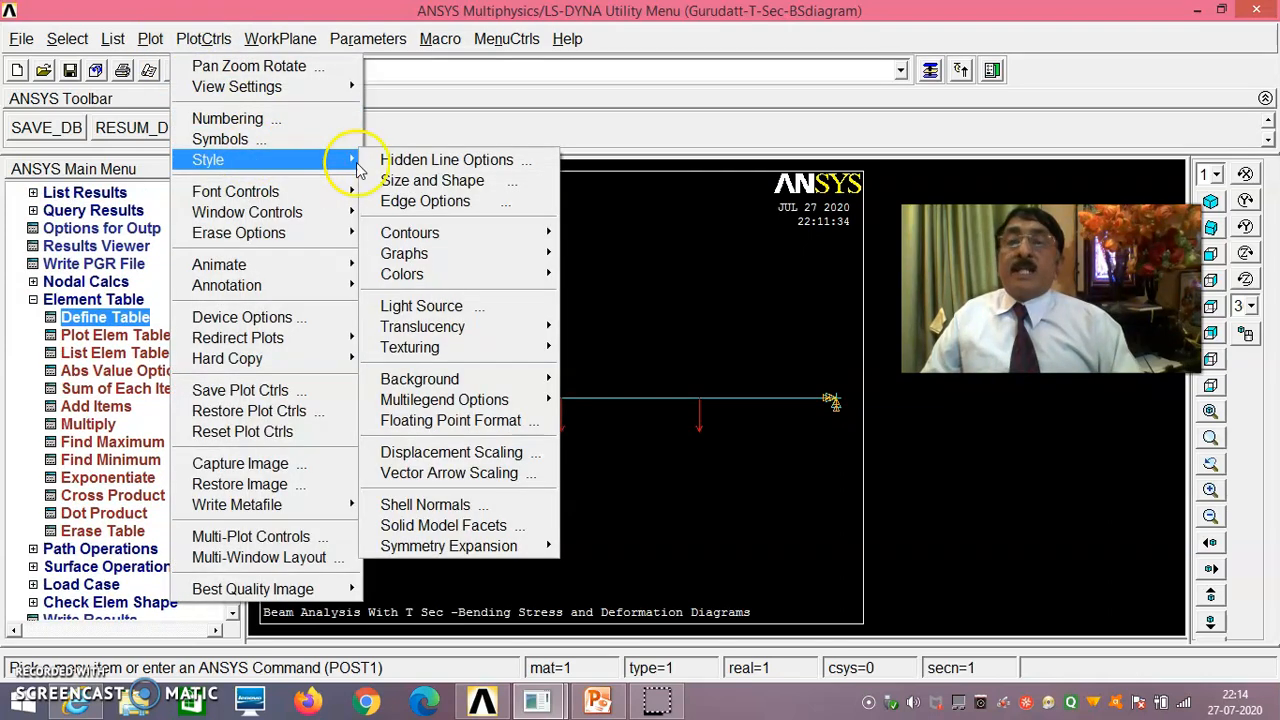
{"action": "left_click", "coordinate": [421, 181]}
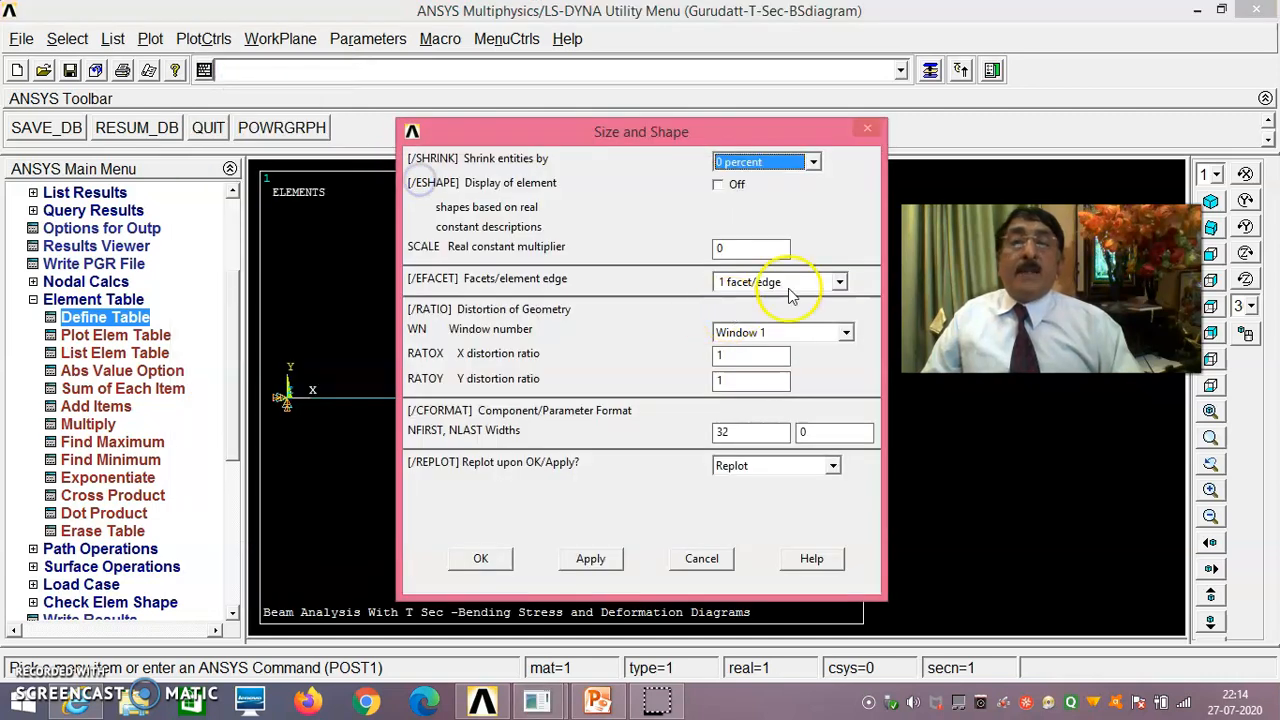
{"action": "left_click", "coordinate": [719, 186]}
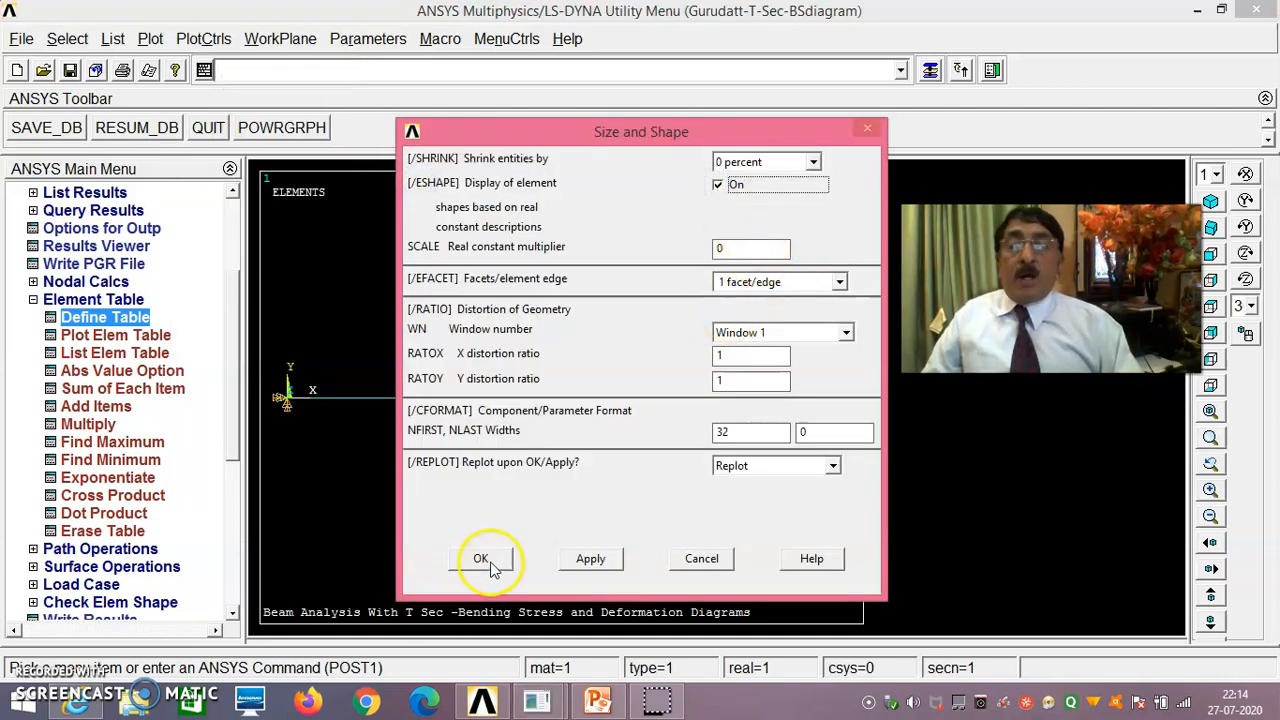
{"action": "left_click", "coordinate": [484, 560]}
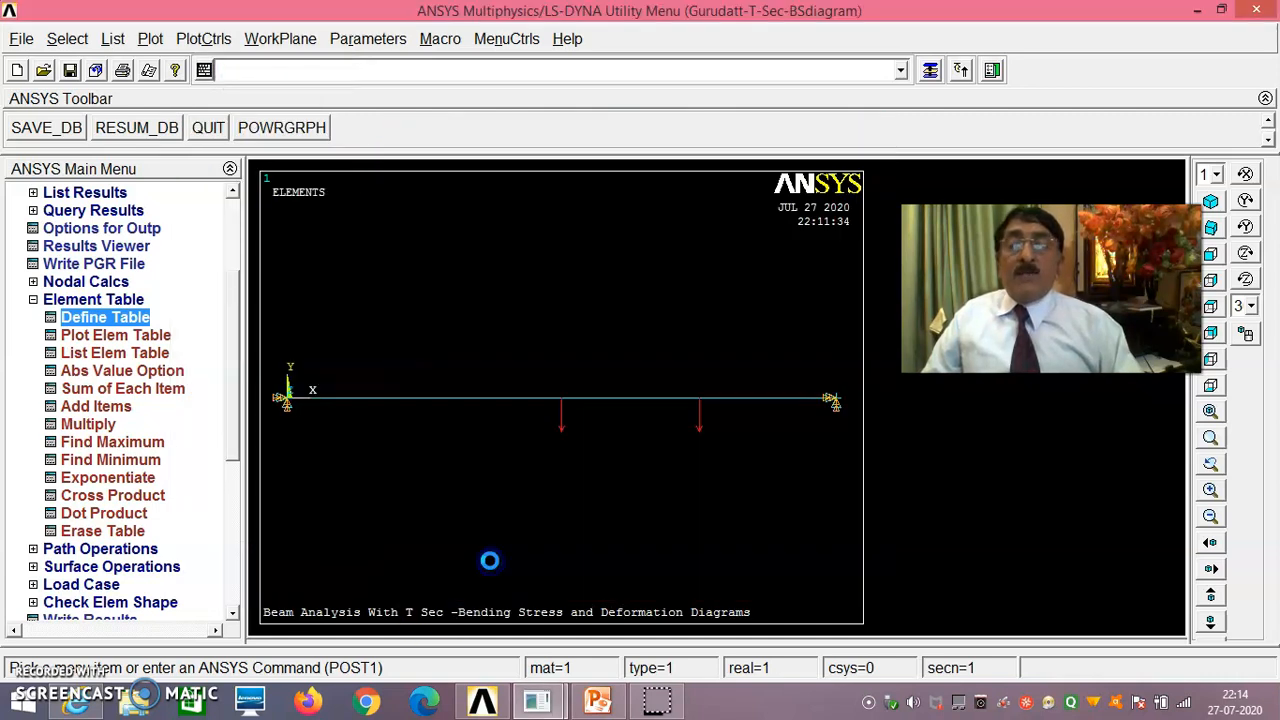
{"action": "left_click", "coordinate": [1210, 202]}
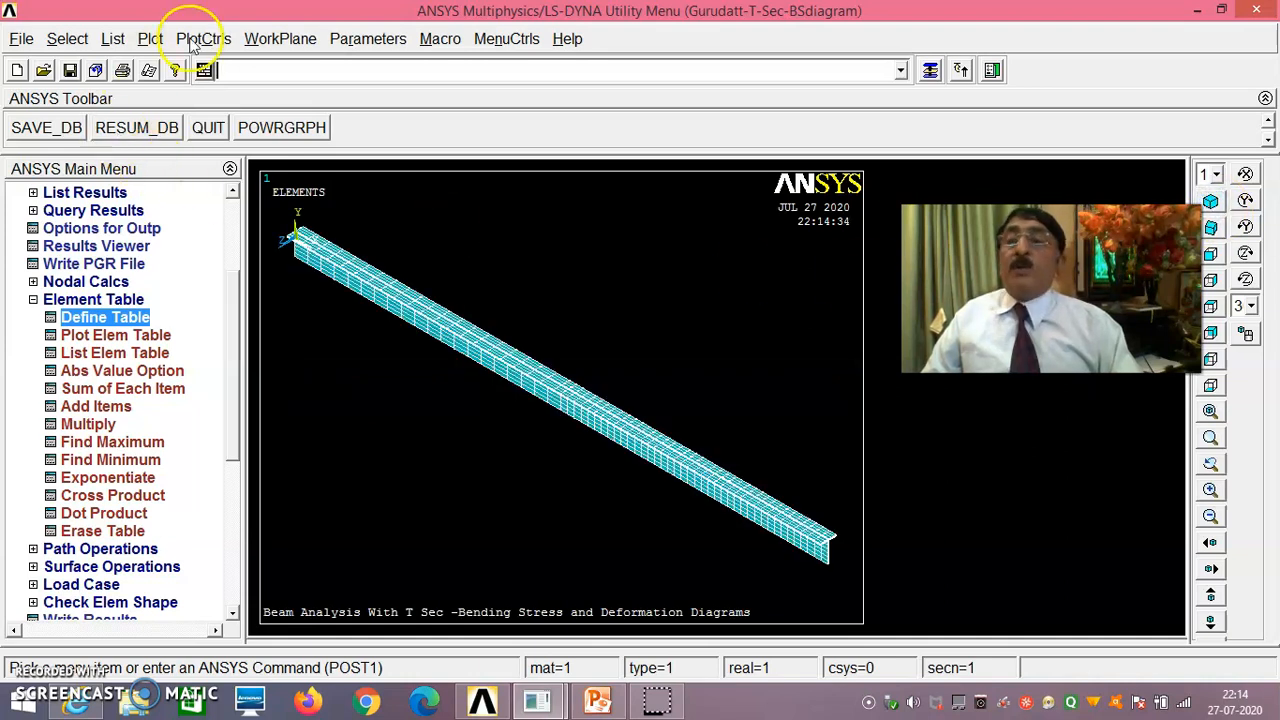
- Show the multi-plot of the T-section beam and turn on the boundary condition symbols for all applied BCs
{"action": "left_click", "coordinate": [152, 38]}
{"action": "left_click", "coordinate": [212, 378]}
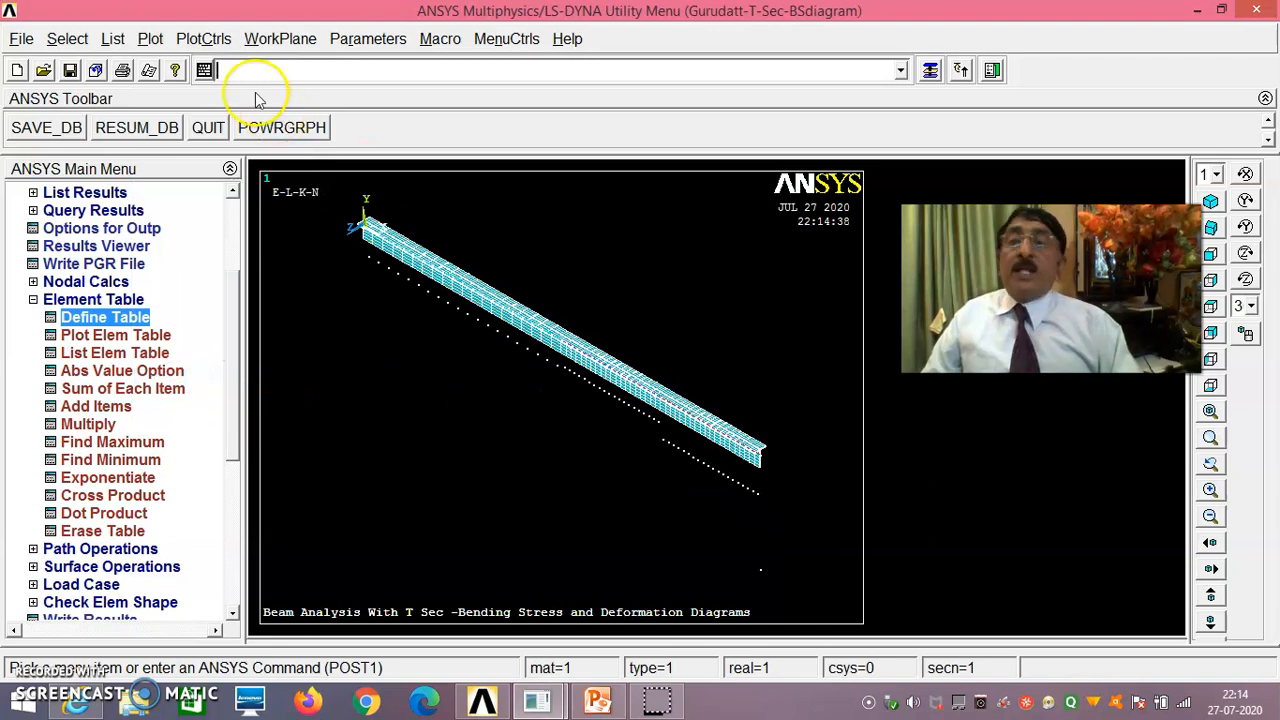
{"action": "left_click", "coordinate": [203, 38]}
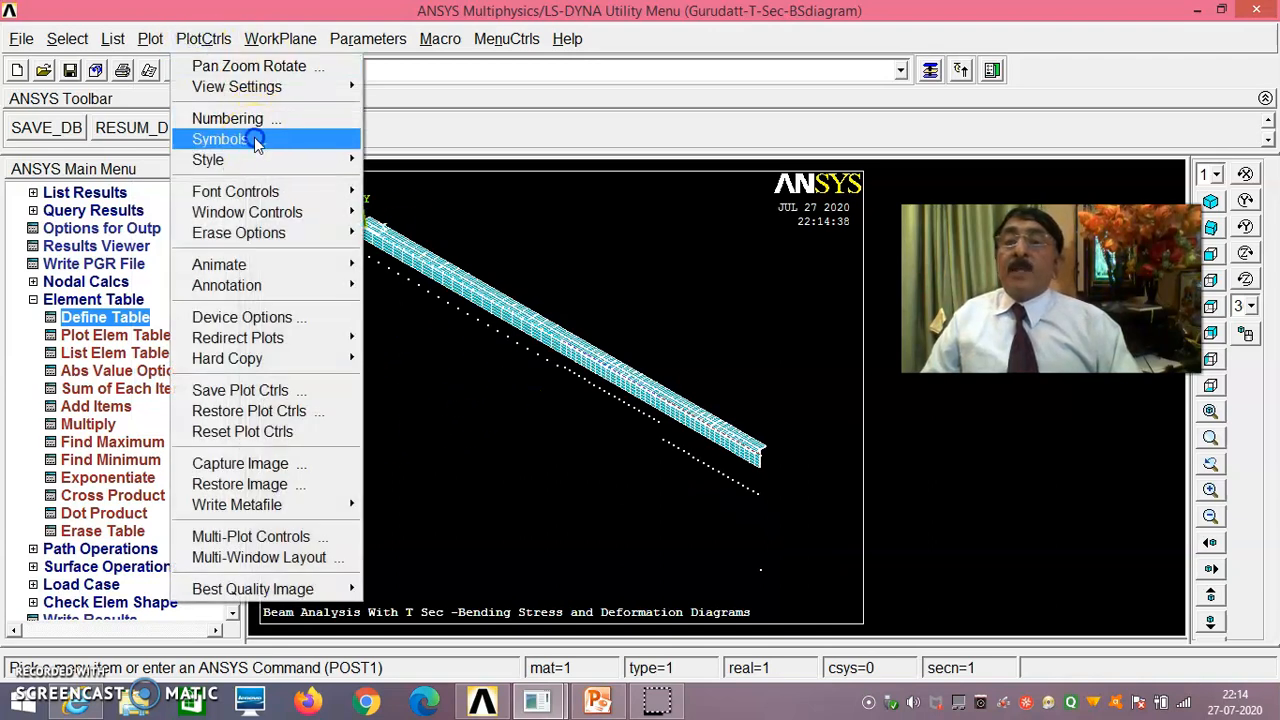
{"action": "left_click", "coordinate": [222, 139]}
{"action": "left_click", "coordinate": [718, 132]}
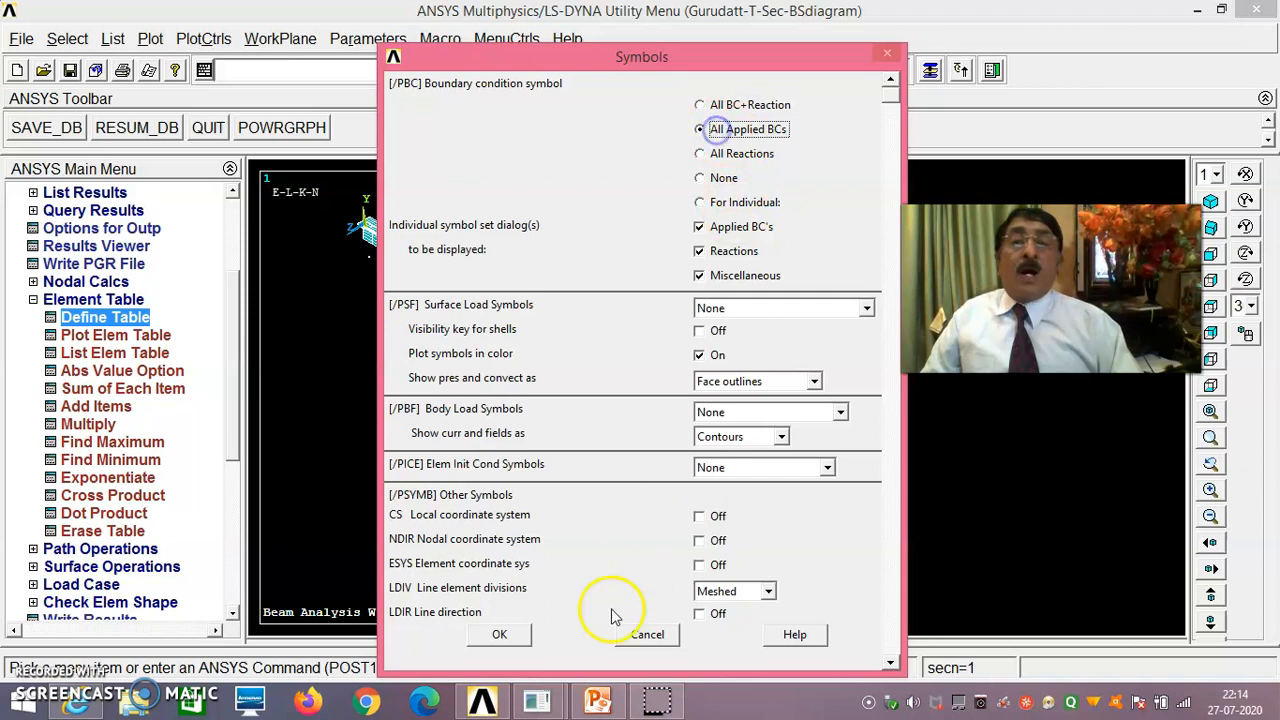
{"action": "left_click", "coordinate": [528, 644]}
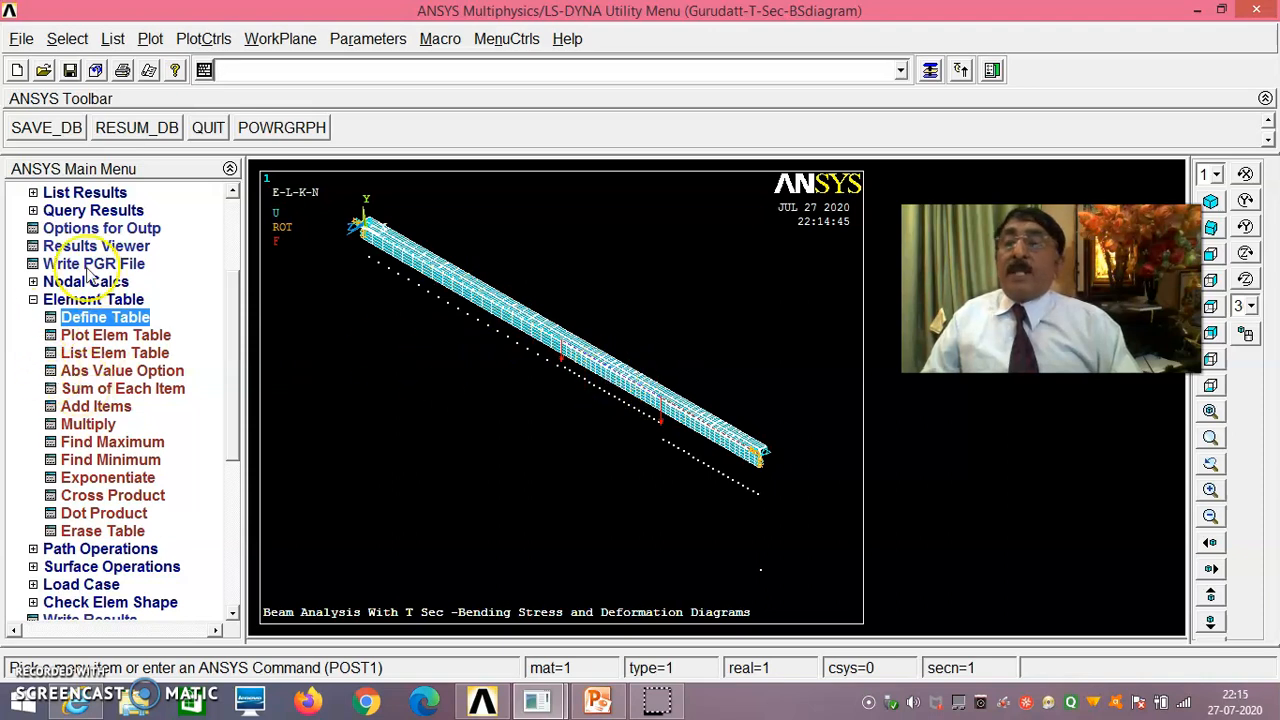
- Plot the deformed shape together with the undeformed beam and show it in front view
{"action": "left_click_drag", "start_coordinate": [232, 293], "coordinate": [236, 258]}
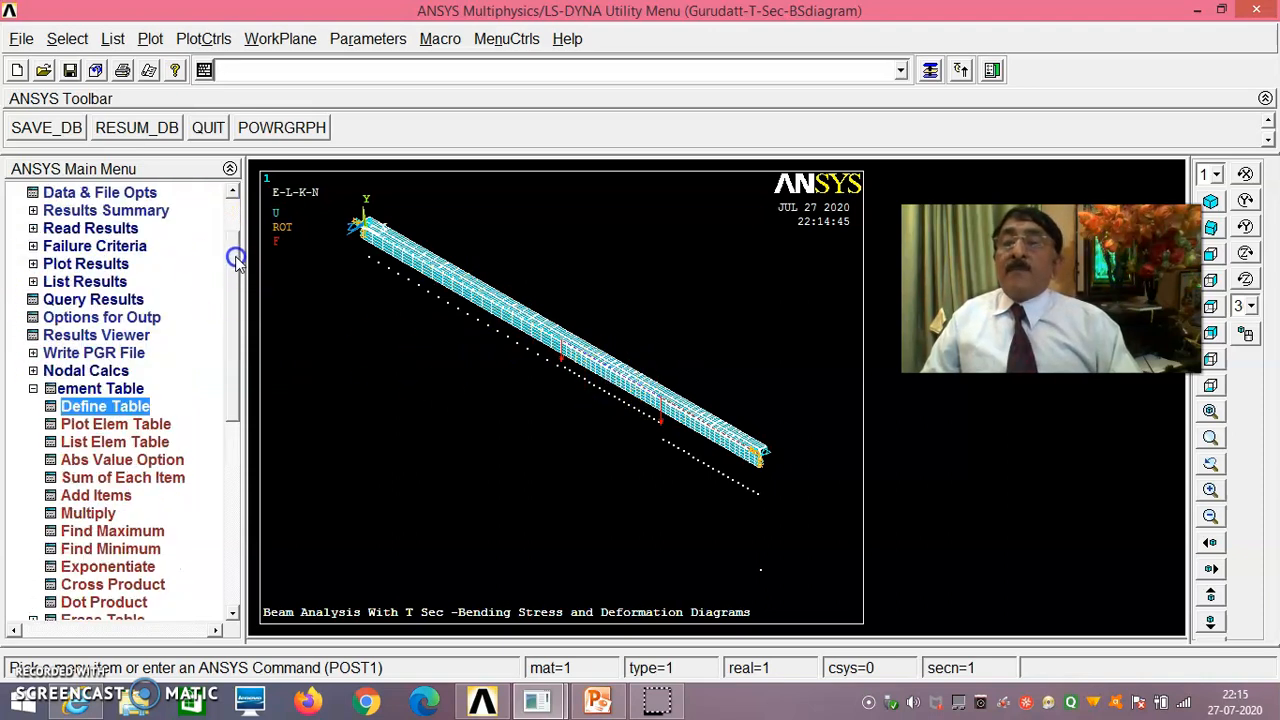
{"action": "left_click", "coordinate": [112, 264]}
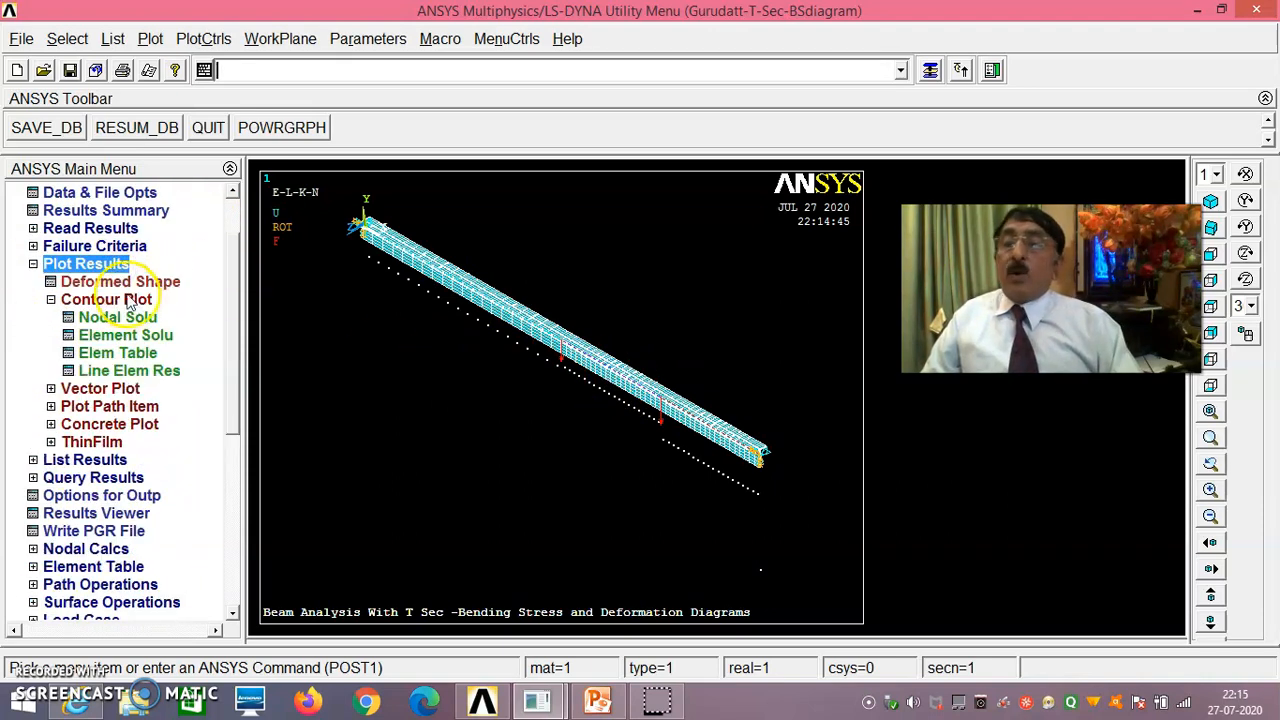
{"action": "left_click", "coordinate": [120, 282]}
{"action": "left_click", "coordinate": [745, 349]}
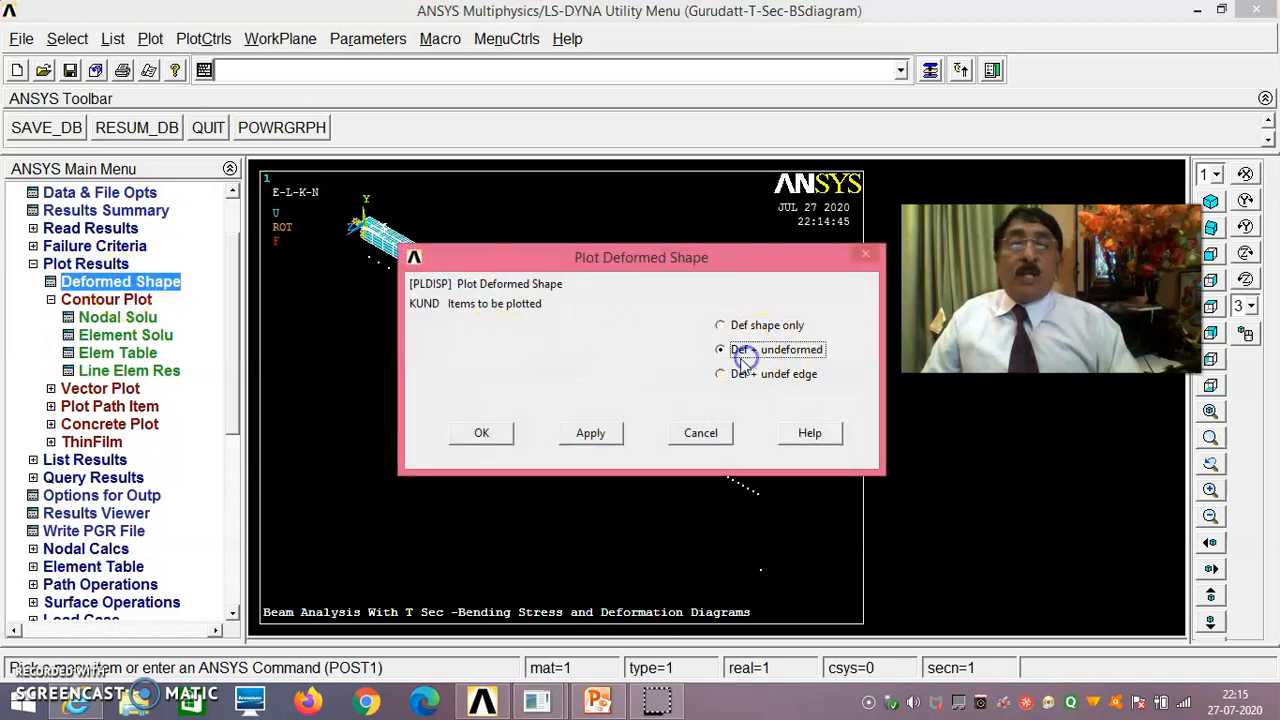
{"action": "left_click", "coordinate": [482, 434]}
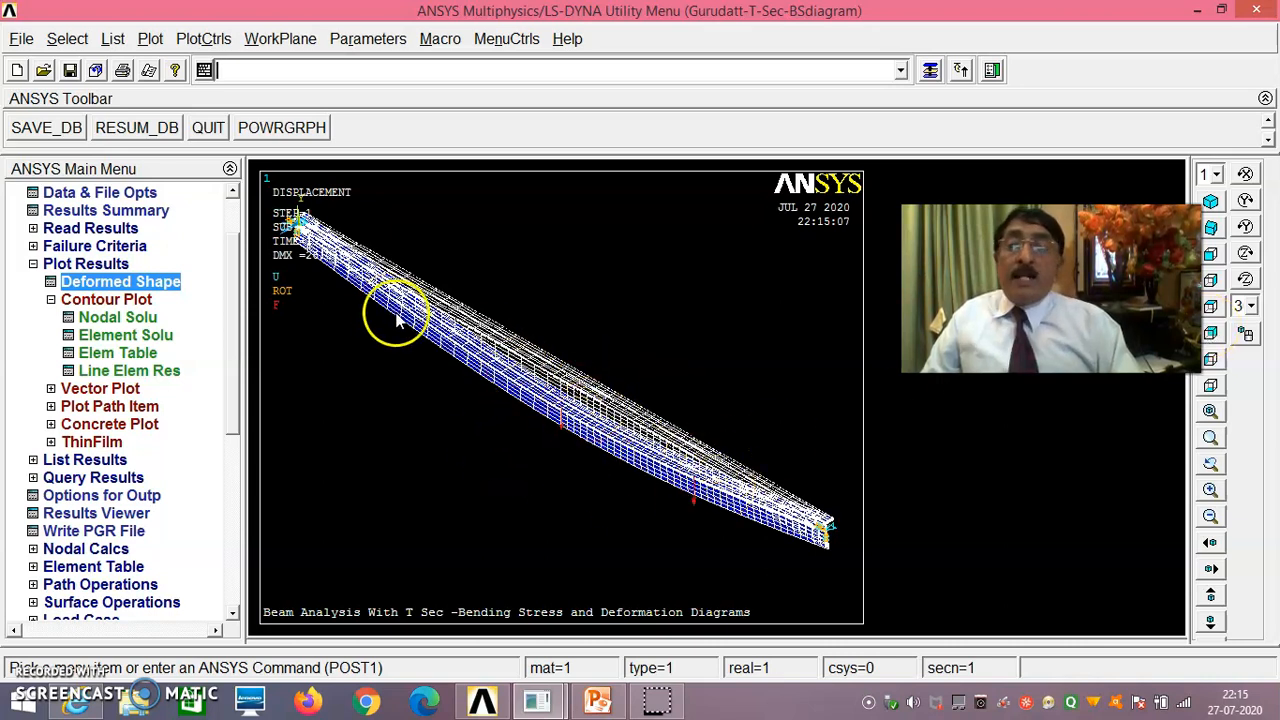
{"action": "left_click", "coordinate": [1210, 254]}
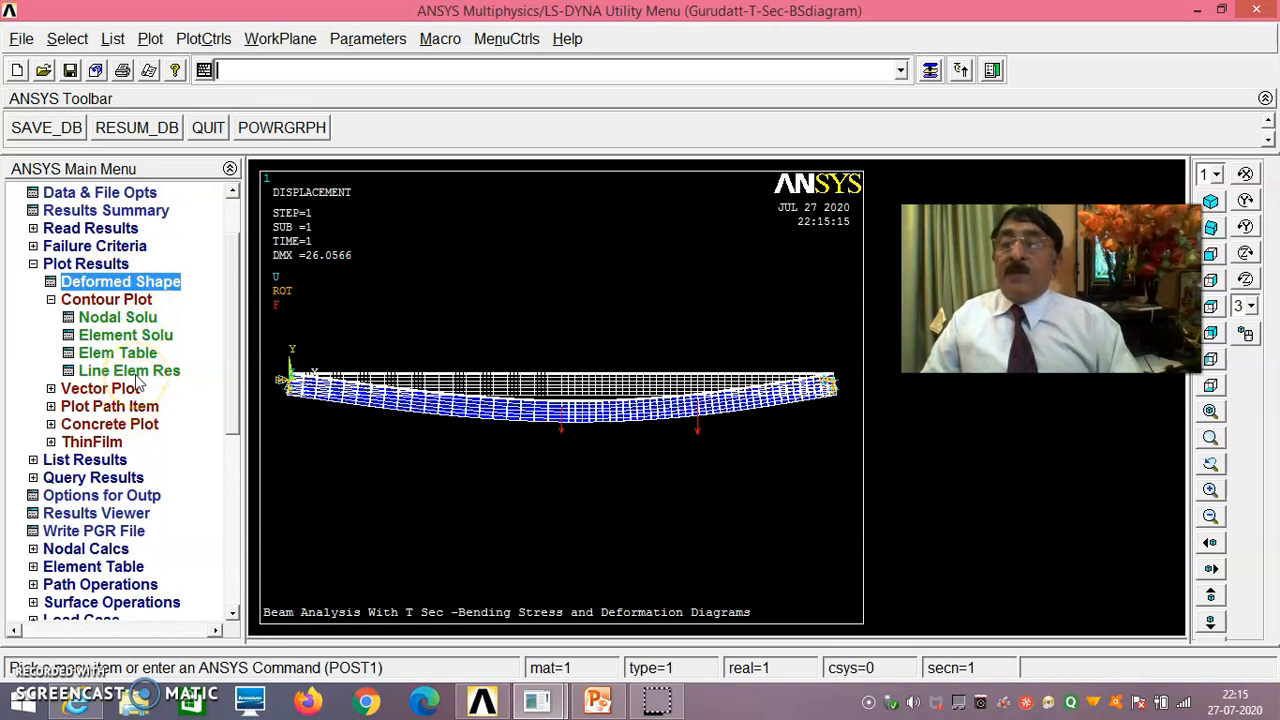
- Plot the nodal solution contour of the X-component of stress on the deformed shape and show it in isometric view
{"action": "left_click", "coordinate": [135, 322]}
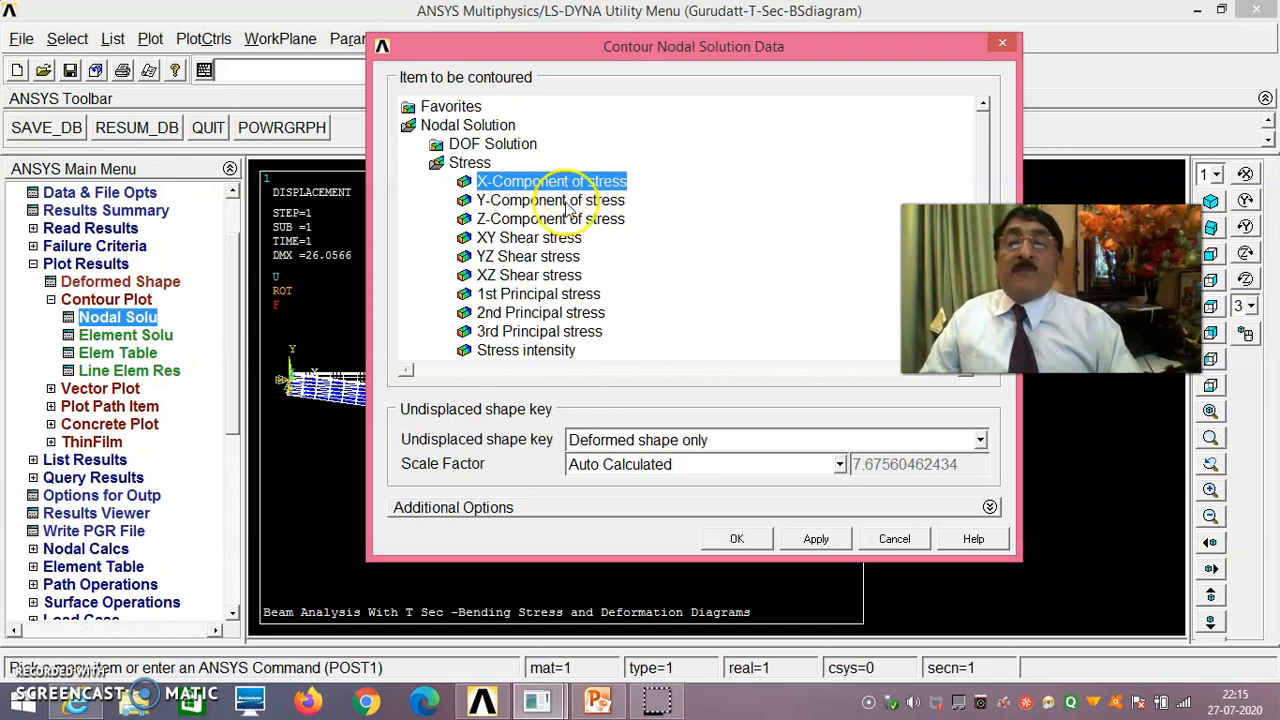
{"action": "left_click", "coordinate": [736, 539]}
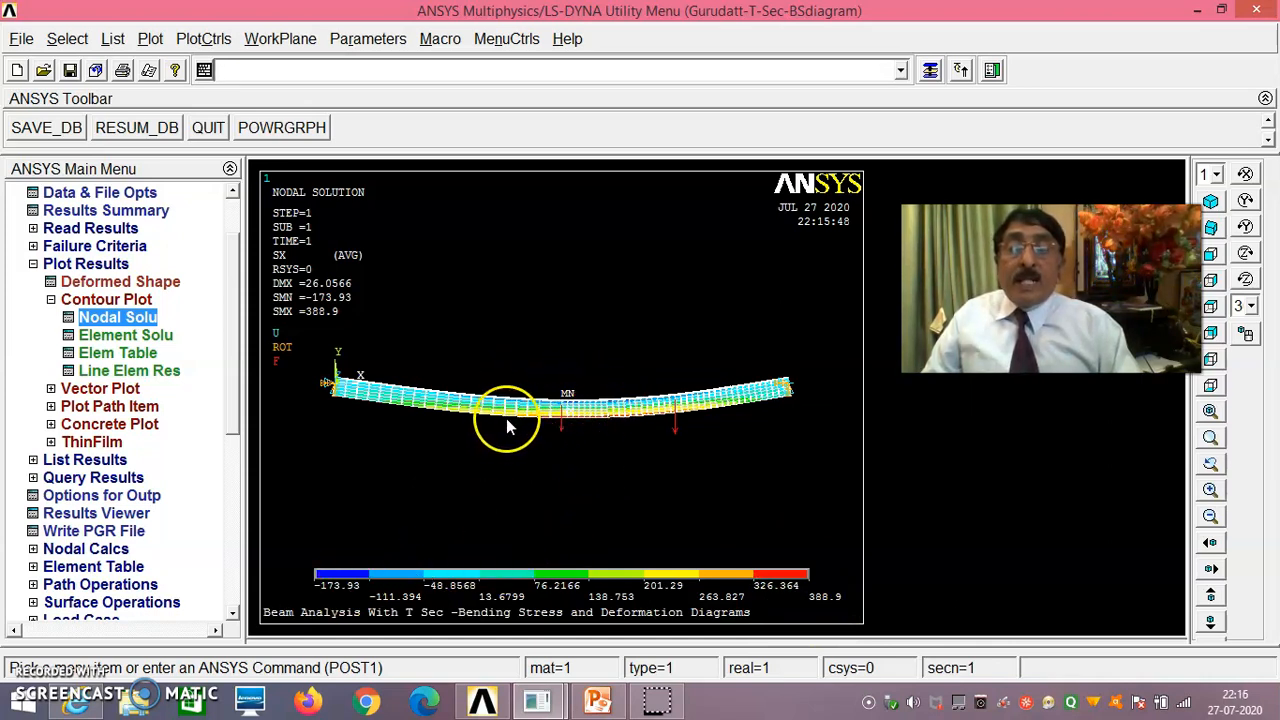
{"action": "left_click", "coordinate": [1211, 202]}
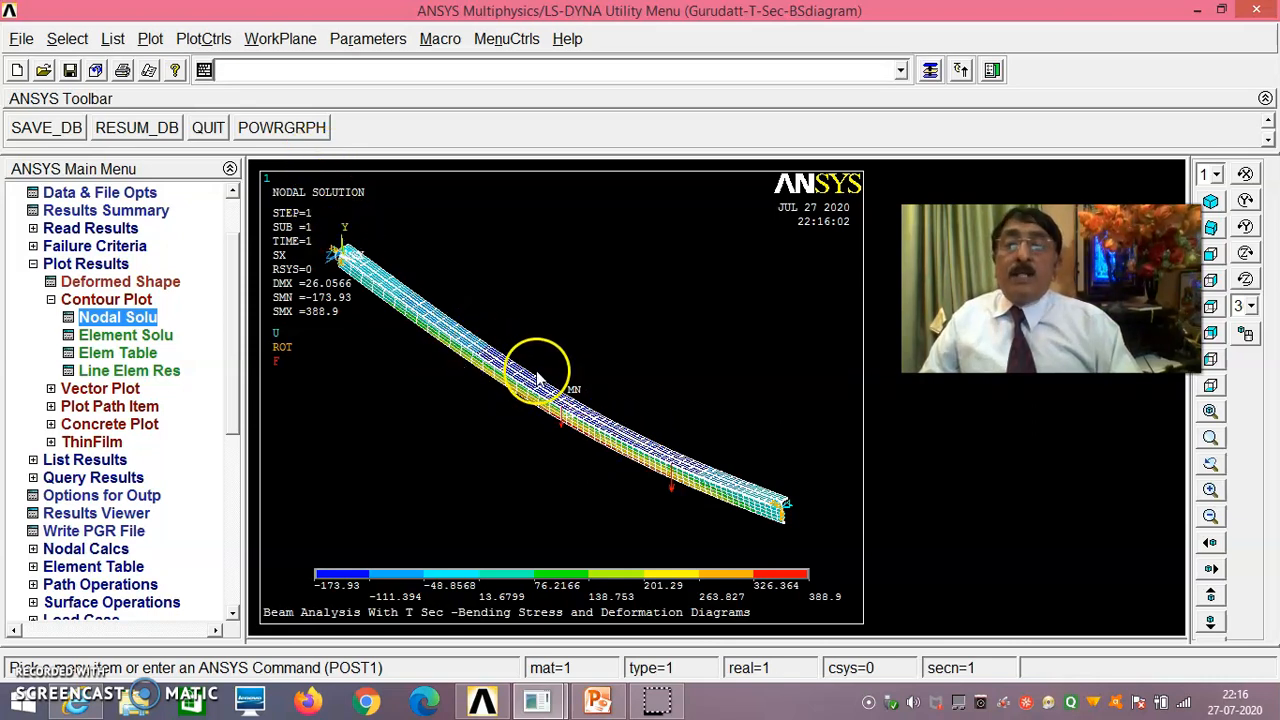
- Plot the line element result with SMIS34 at node I and SMIS39 at node J on the undeformed shape, in front view
{"action": "left_click", "coordinate": [129, 370]}
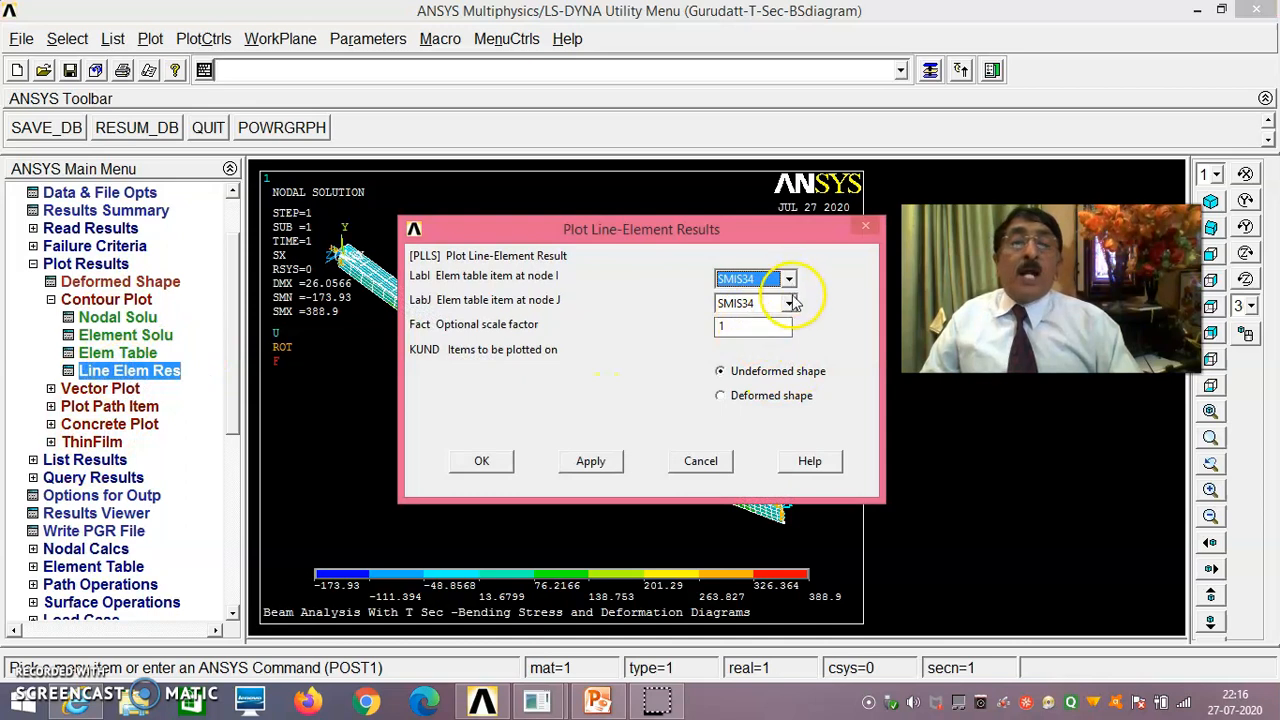
{"action": "left_click", "coordinate": [789, 305]}
{"action": "left_click", "coordinate": [770, 333]}
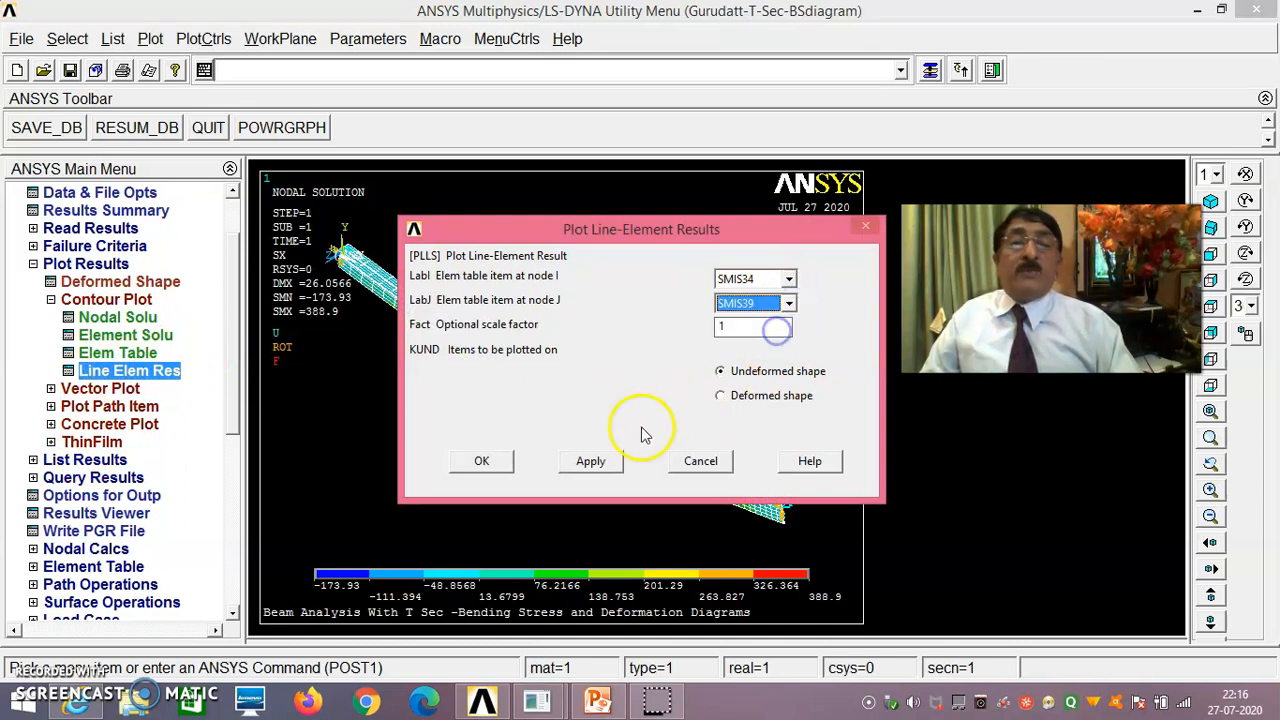
{"action": "left_click", "coordinate": [482, 461]}
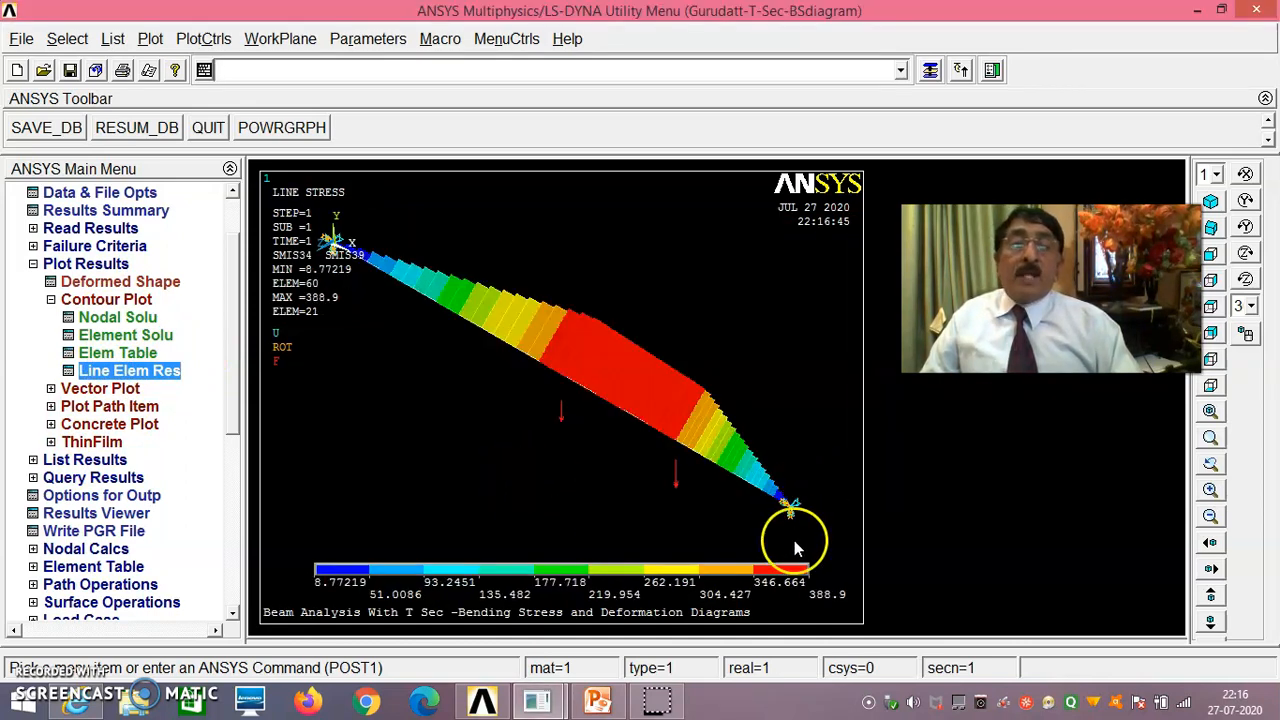
{"action": "left_click", "coordinate": [1211, 281]}
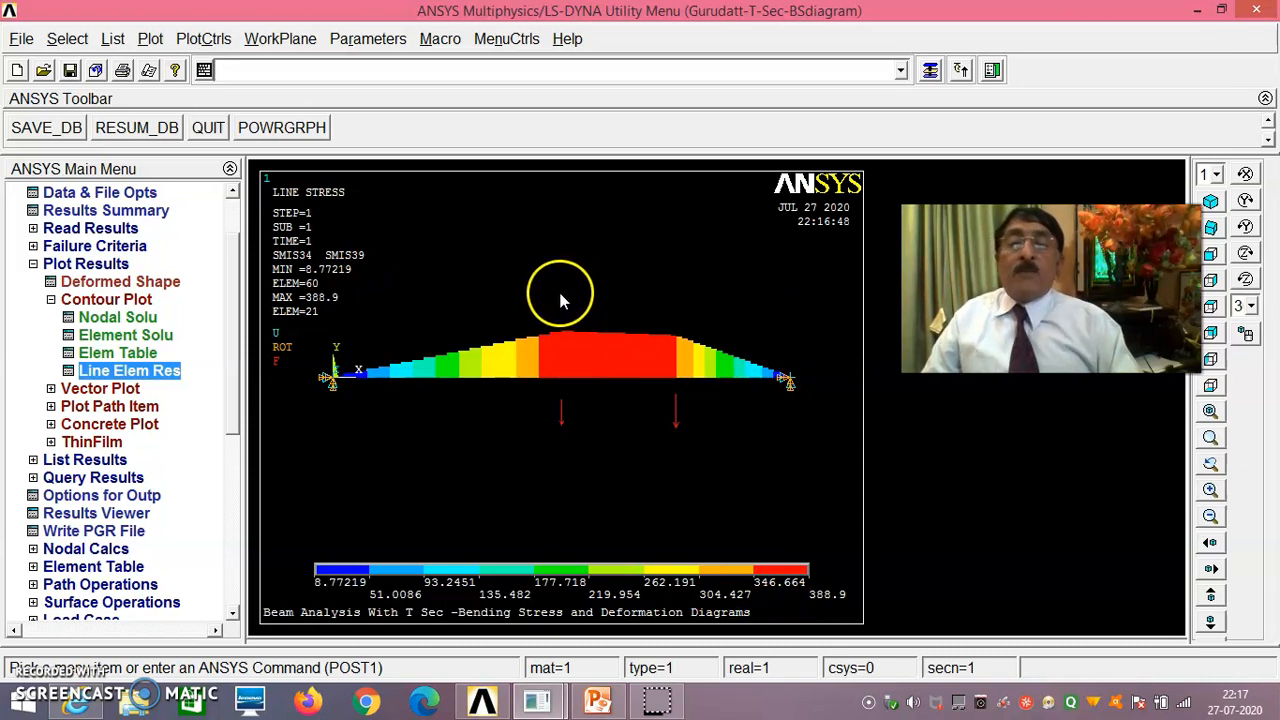
{"action": "left_click", "coordinate": [203, 38]}
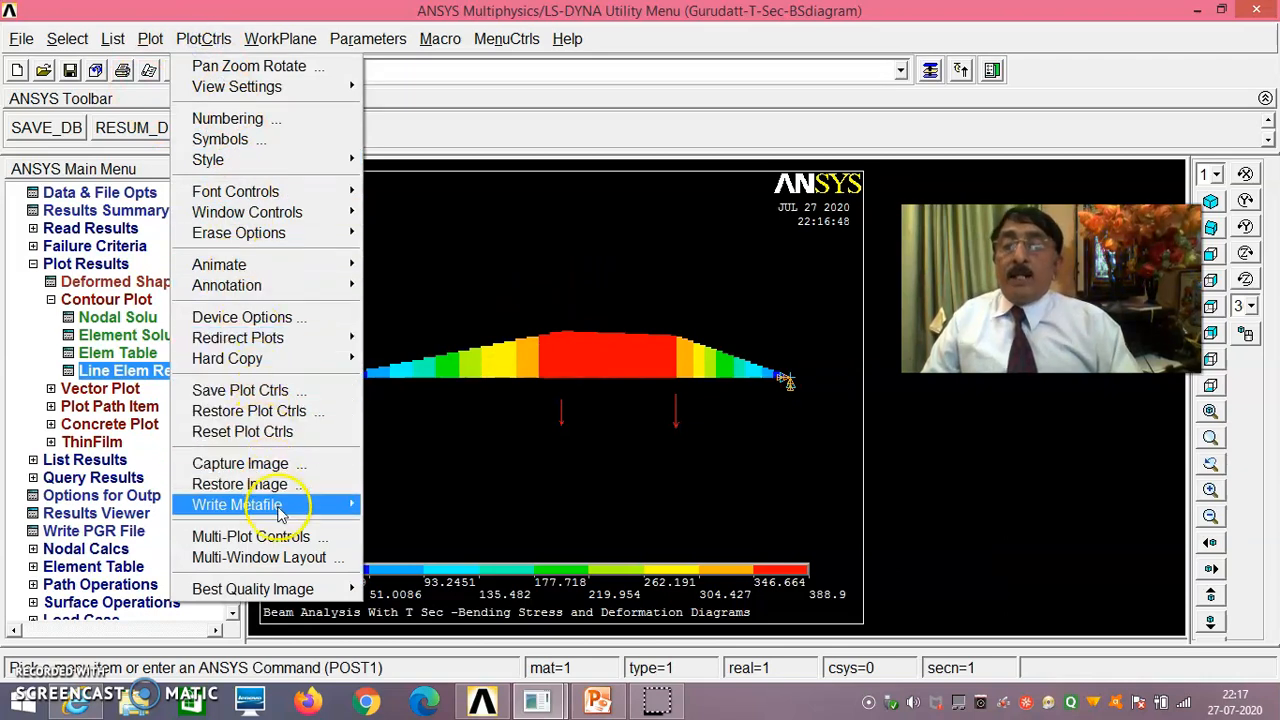
{"action": "mouse_move", "coordinate": [310, 510]}
{"action": "left_click", "coordinate": [475, 400]}
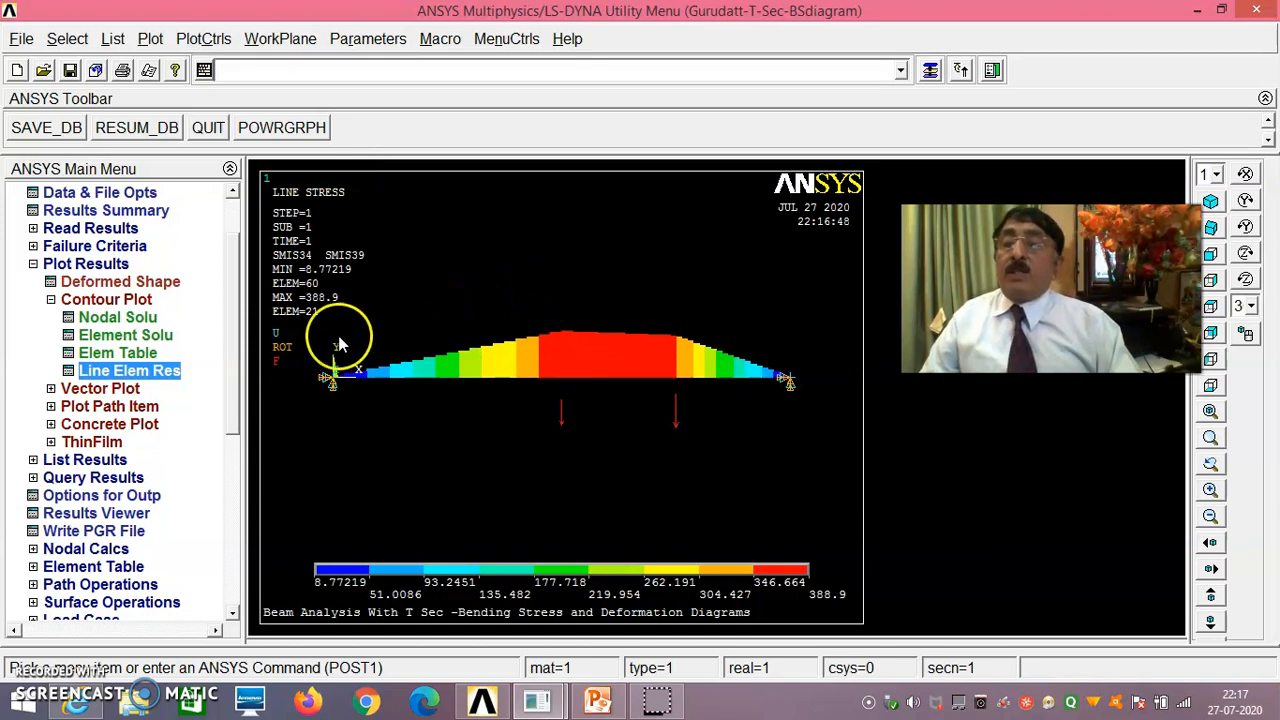
- Replot the deformed plus undeformed shape, and plot the nodal X-component of stress contour again in isometric view
{"action": "left_click", "coordinate": [140, 282]}
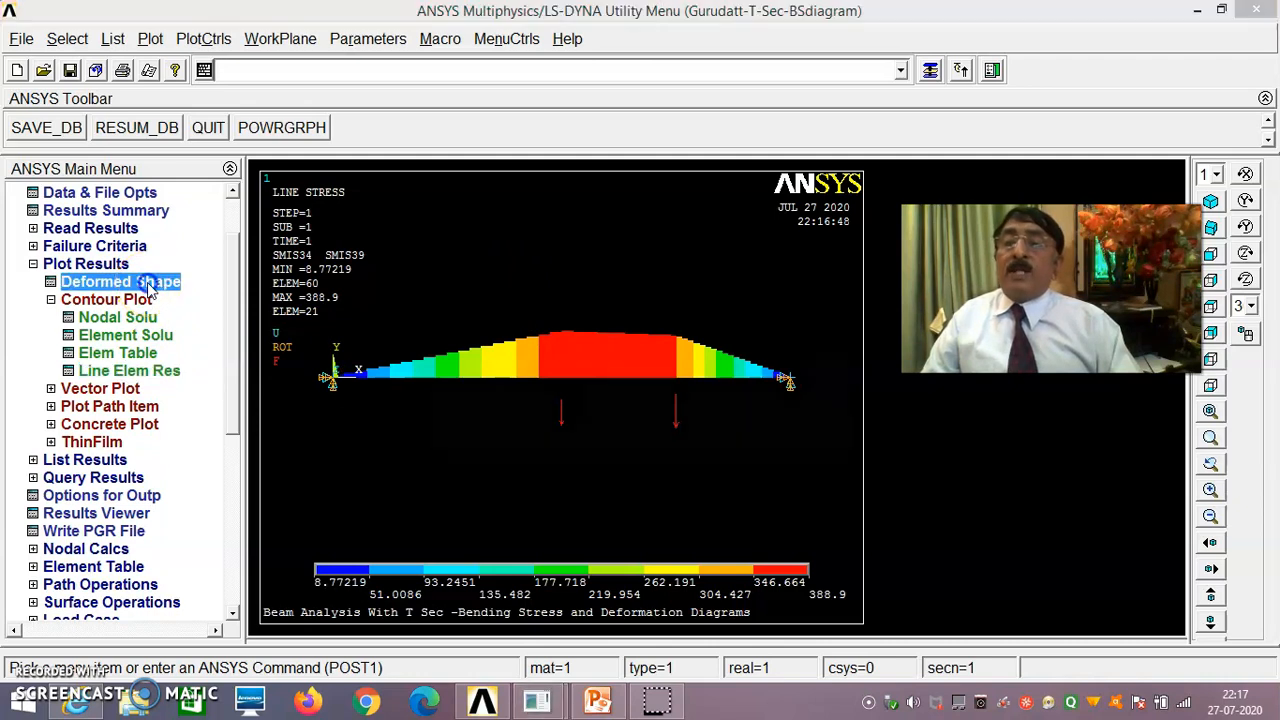
{"action": "left_click", "coordinate": [481, 432]}
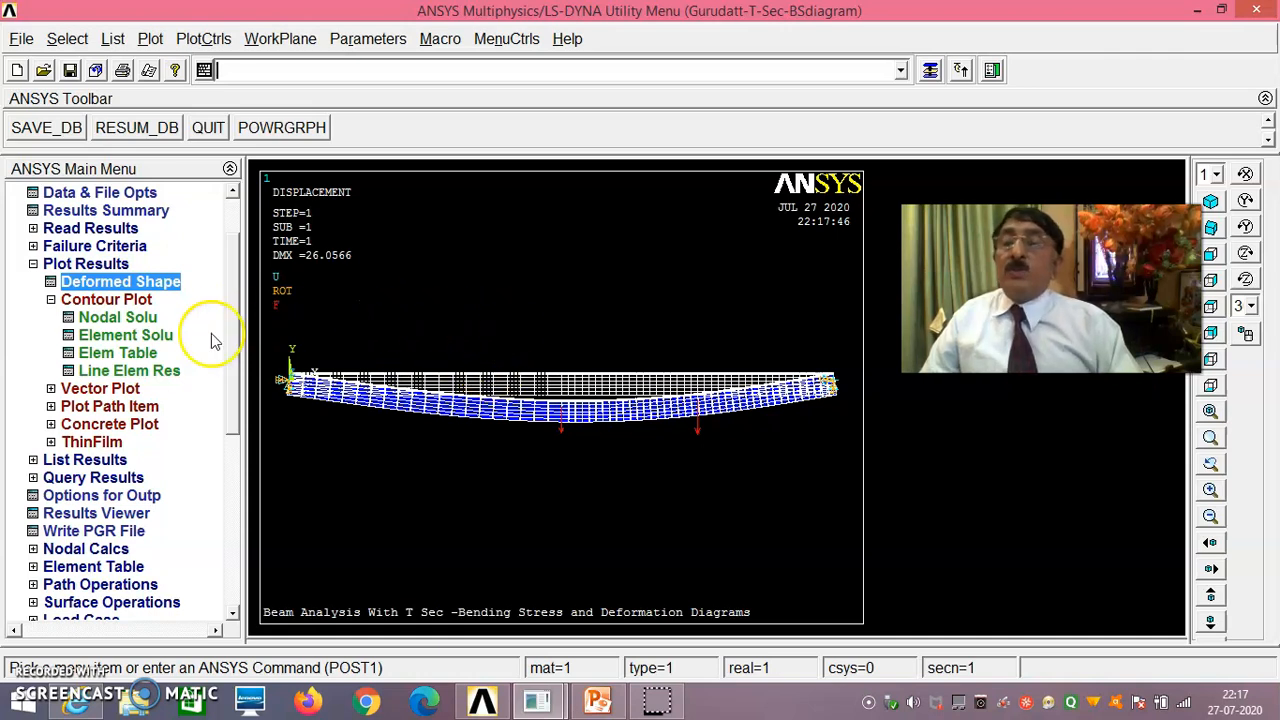
{"action": "left_click", "coordinate": [122, 318]}
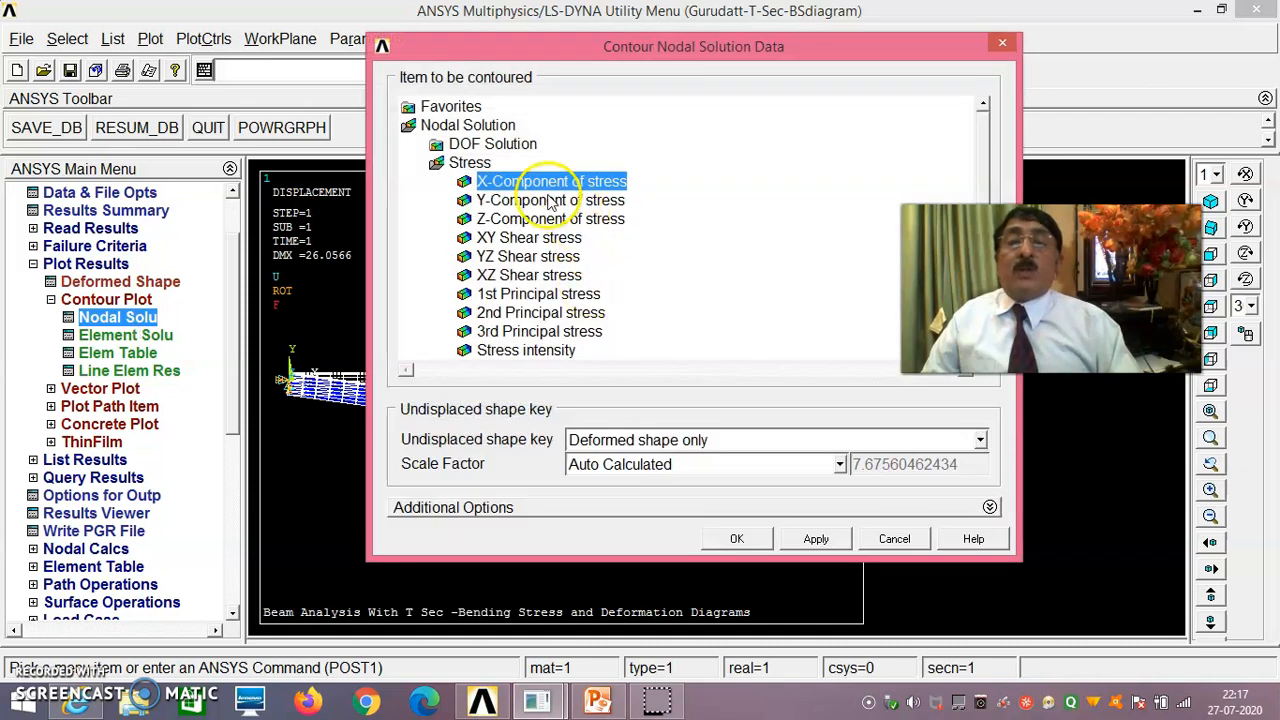
{"action": "left_click", "coordinate": [731, 538]}
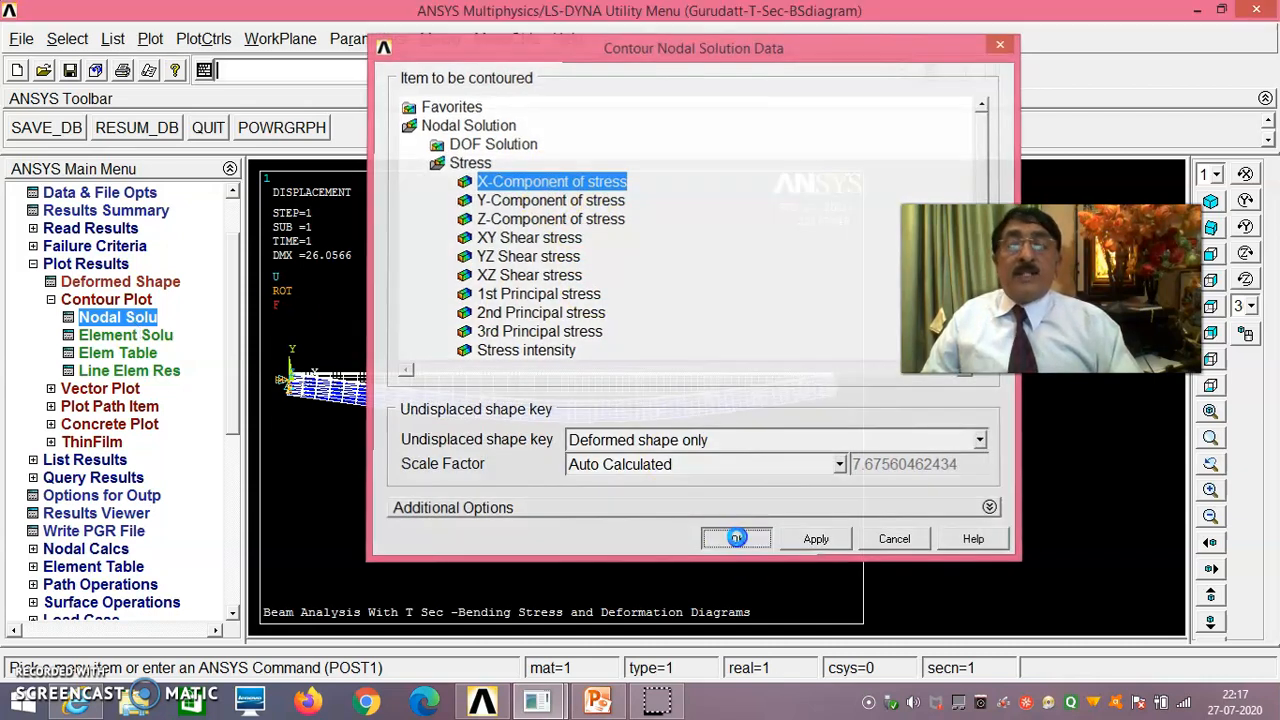
{"action": "left_click", "coordinate": [1211, 201]}
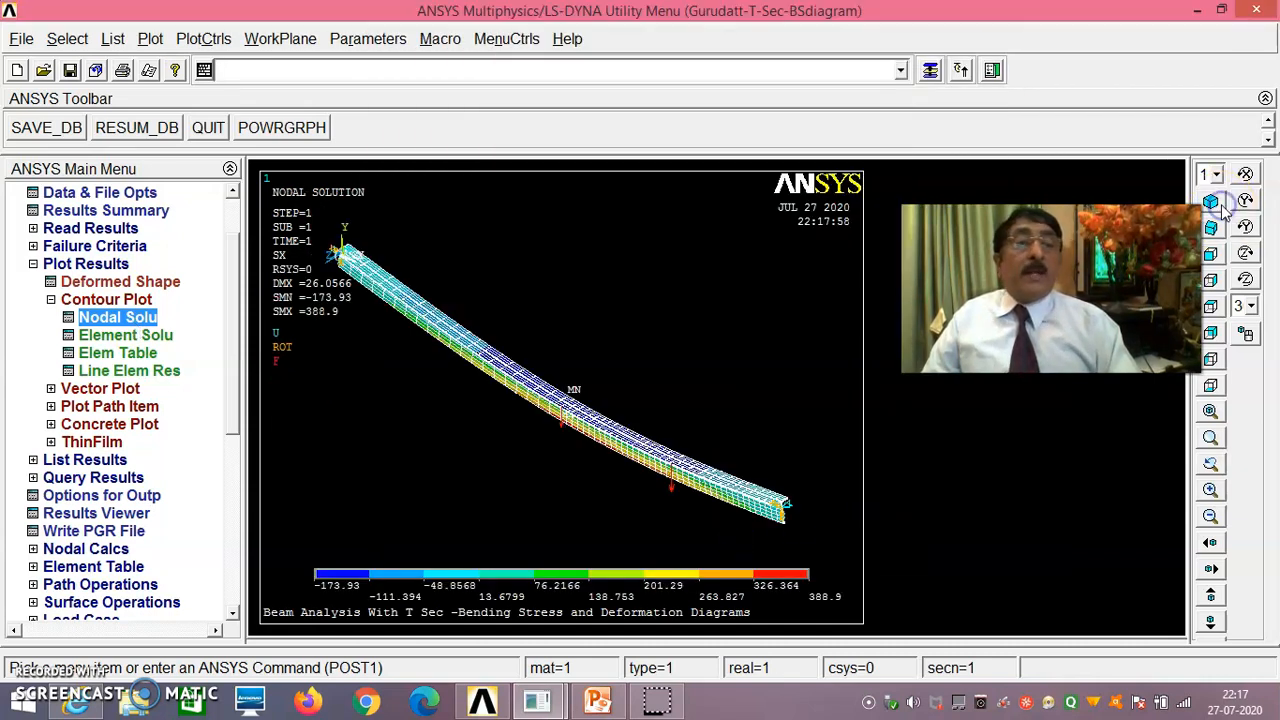